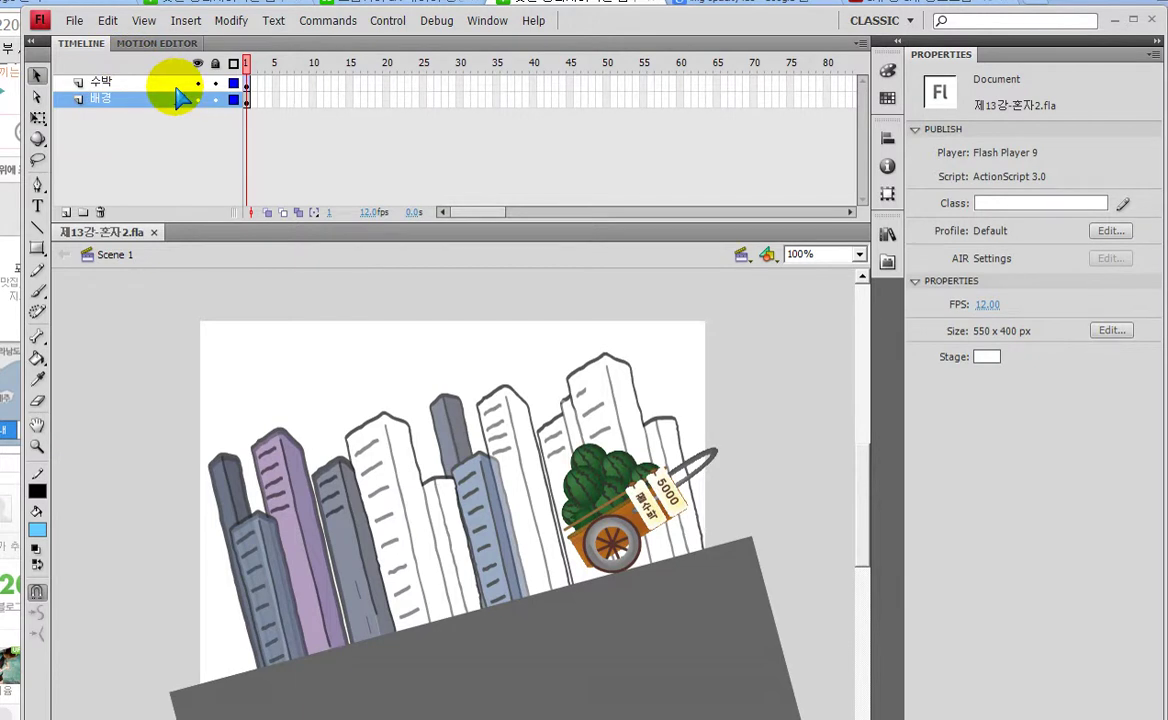
{"action": "scroll", "coordinate": [250, 430], "scroll_direction": "down", "scroll_amount": 2}
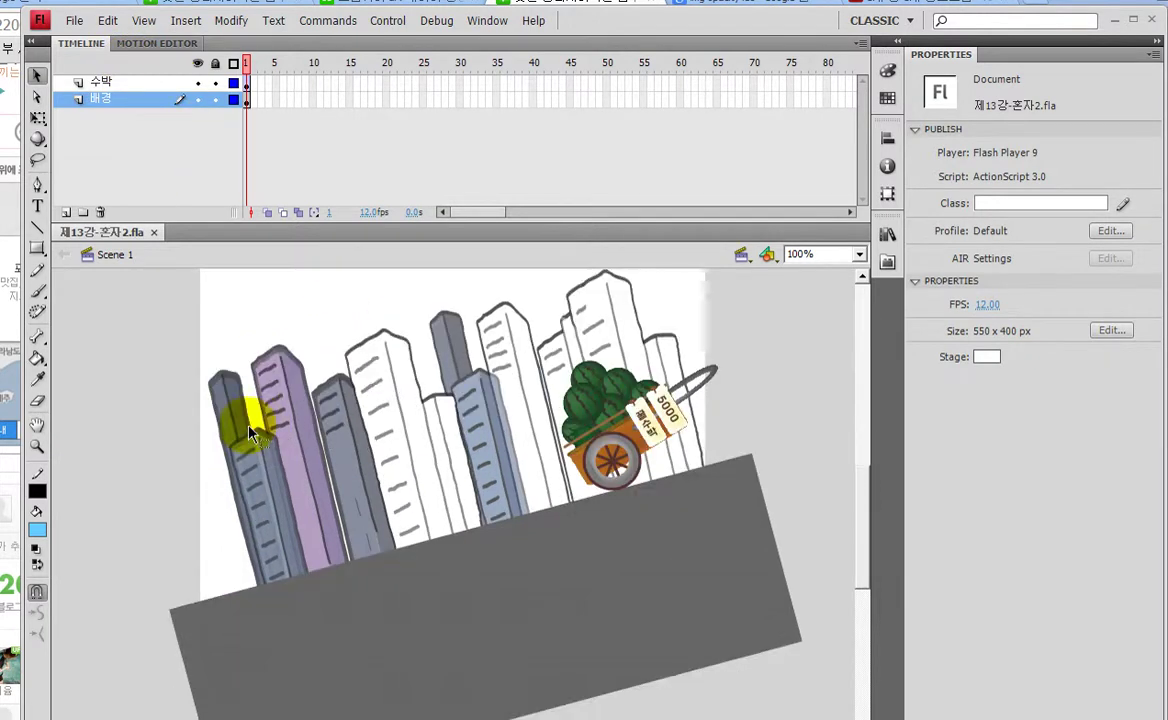
{"action": "key", "text": "ctrl+2"}
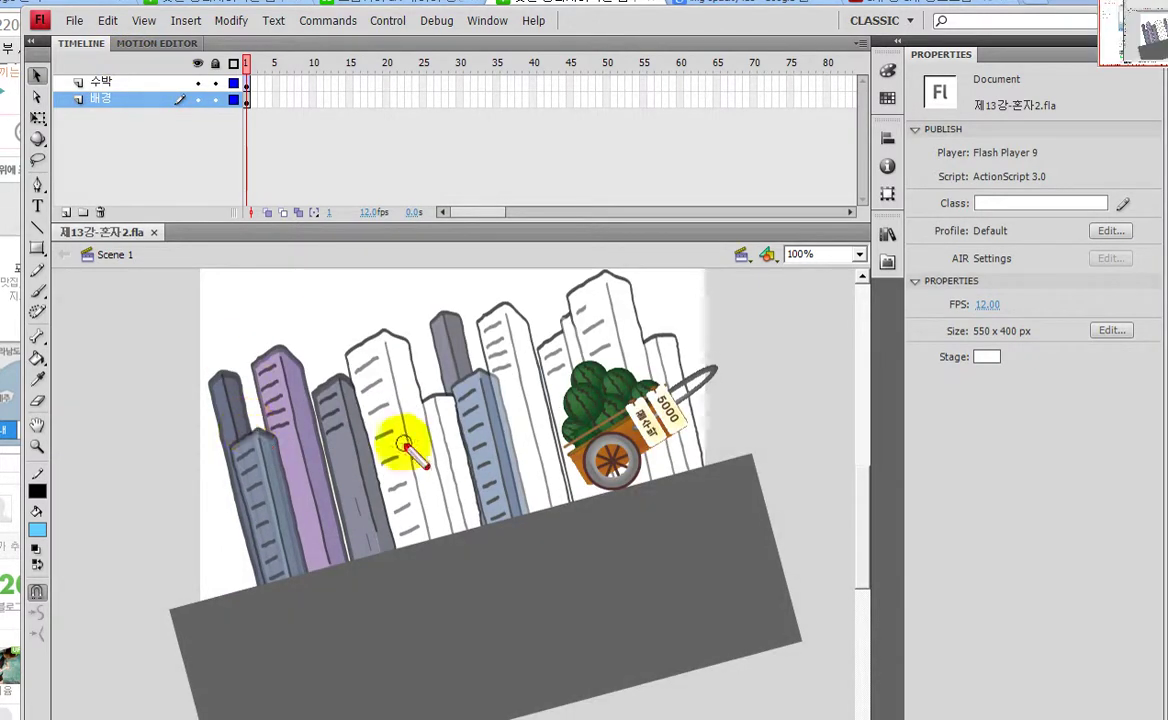
{"action": "mouse_move", "coordinate": [578, 408]}
{"action": "left_mouse_down"}
{"action": "mouse_move", "coordinate": [527, 422]}
{"action": "mouse_move", "coordinate": [449, 513]}
{"action": "mouse_move", "coordinate": [373, 520]}
{"action": "mouse_move", "coordinate": [286, 559]}
{"action": "mouse_move", "coordinate": [197, 553]}
{"action": "mouse_move", "coordinate": [57, 579]}
{"action": "left_mouse_up"}
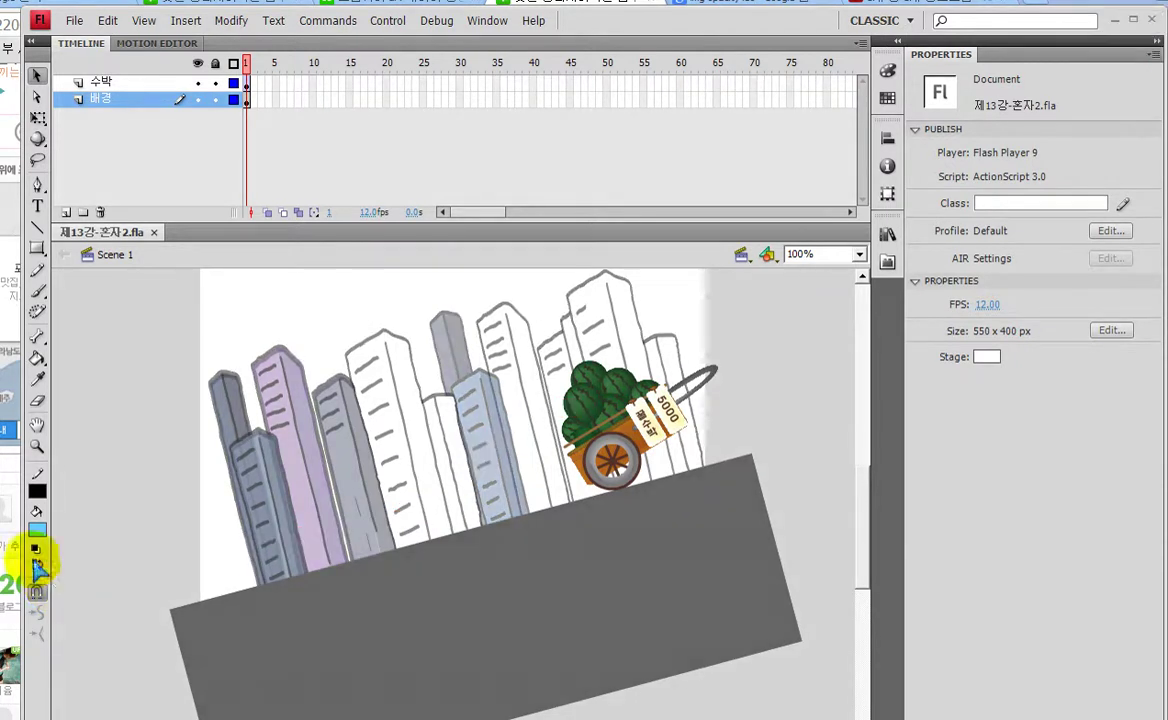
- Toggle the visibility of the 수박 and 배경 layers to check what each contains, leaving only the 배경 layer hidden
{"action": "left_click_drag", "start_coordinate": [196, 82], "coordinate": [196, 99]}
{"action": "left_click", "coordinate": [197, 100]}
{"action": "left_click", "coordinate": [197, 100]}
{"action": "left_click", "coordinate": [197, 100]}
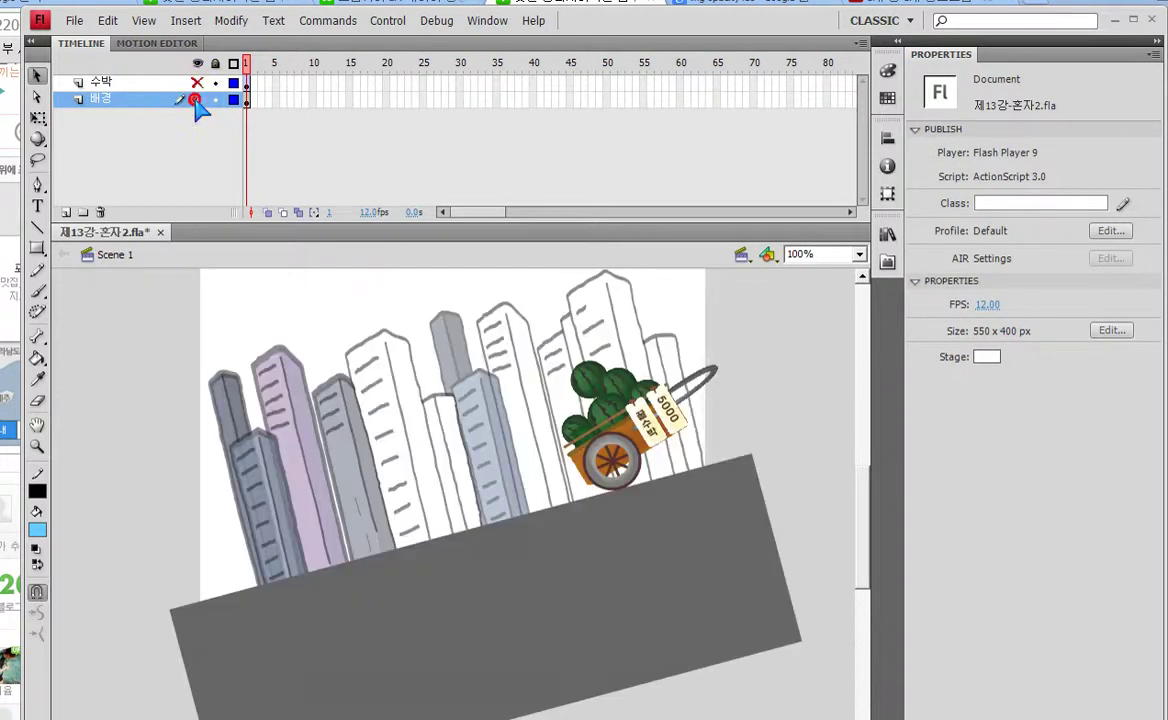
{"action": "left_click", "coordinate": [197, 100]}
{"action": "left_click", "coordinate": [195, 84]}
{"action": "left_click", "coordinate": [195, 84]}
{"action": "left_click", "coordinate": [195, 84]}
{"action": "left_click", "coordinate": [195, 84]}
{"action": "left_click", "coordinate": [195, 84]}
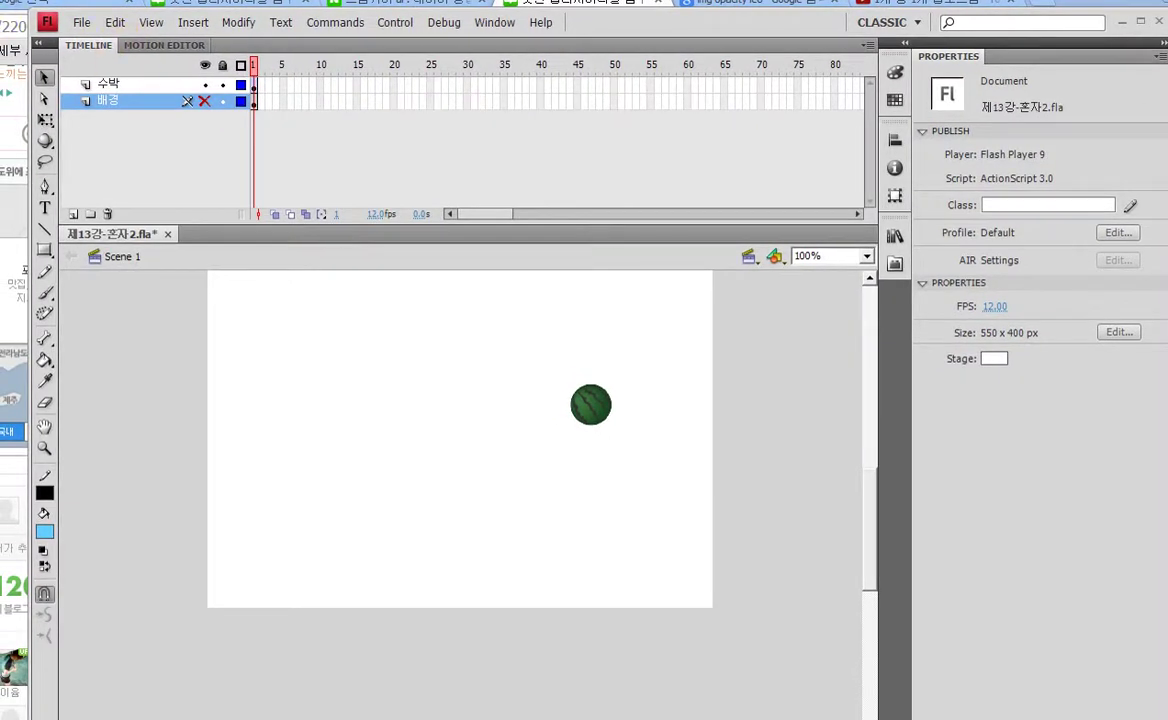
- Return to the Flash window and resize its edges so the whole workspace fits within the screen
{"action": "left_click", "coordinate": [24, 300]}
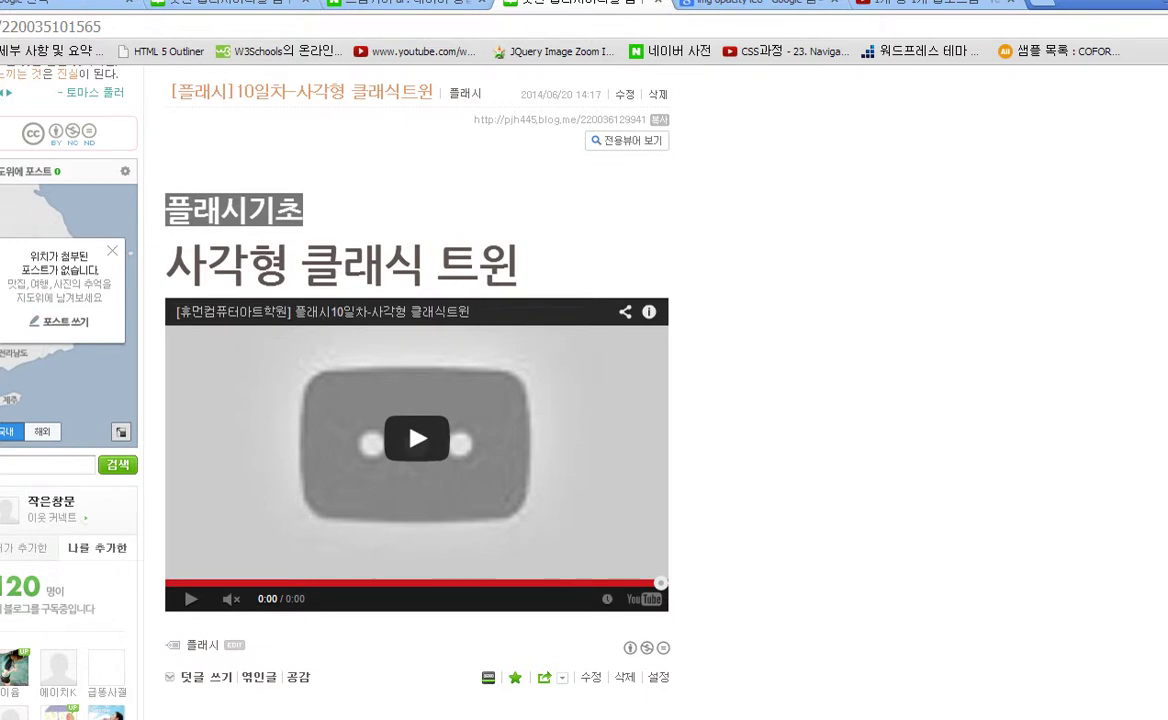
{"action": "key", "text": "alt+Tab"}
{"action": "left_click_drag", "start_coordinate": [30, 383], "coordinate": [3, 378]}
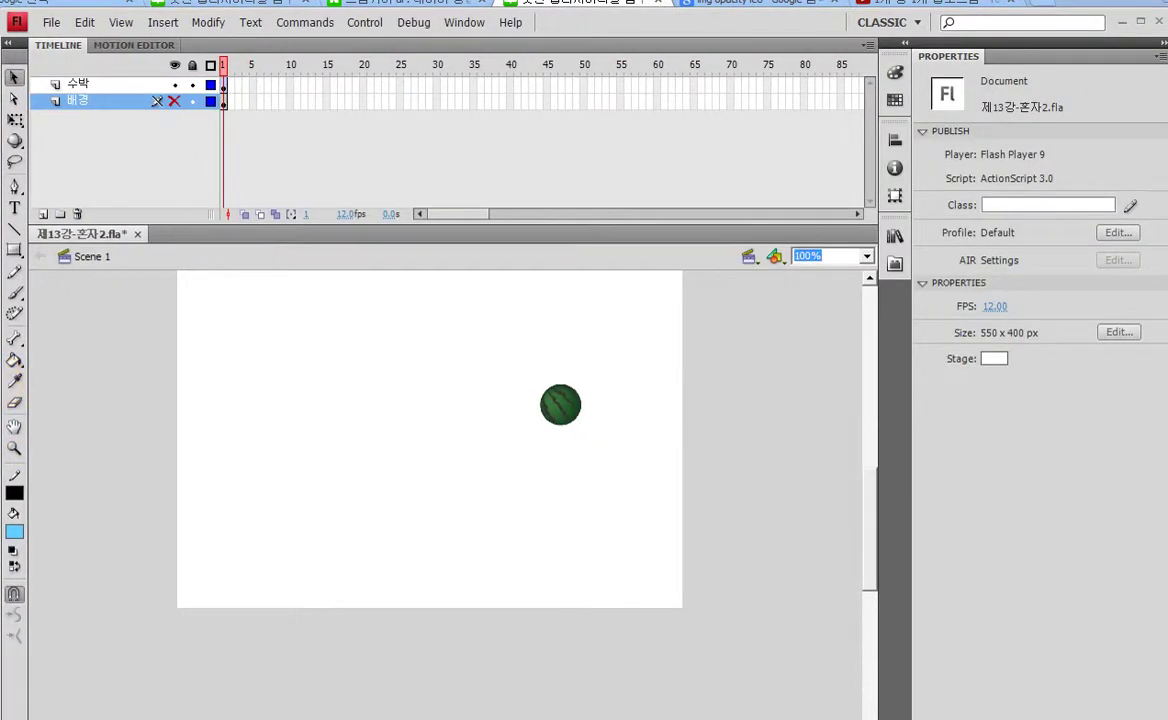
{"action": "mouse_move", "coordinate": [1166, 534]}
{"action": "left_mouse_down"}
{"action": "mouse_move", "coordinate": [1139, 534]}
{"action": "mouse_move", "coordinate": [1150, 538]}
{"action": "left_mouse_up"}
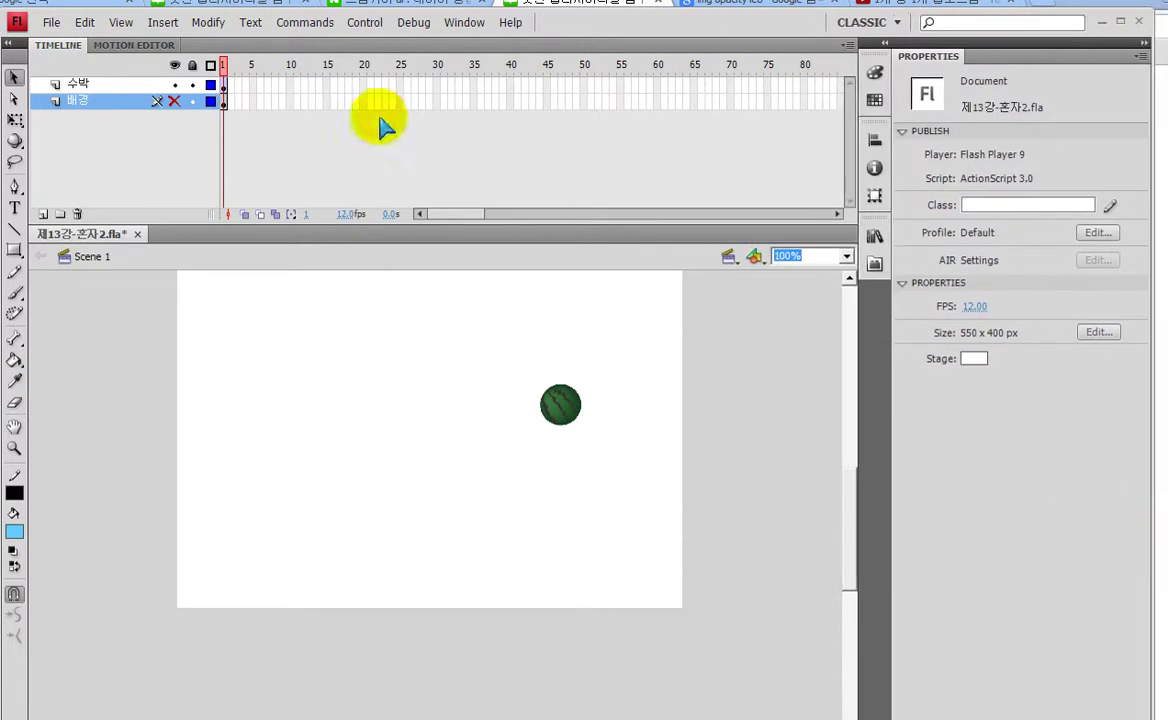
{"action": "left_click_drag", "start_coordinate": [5, 8], "coordinate": [6, 10]}
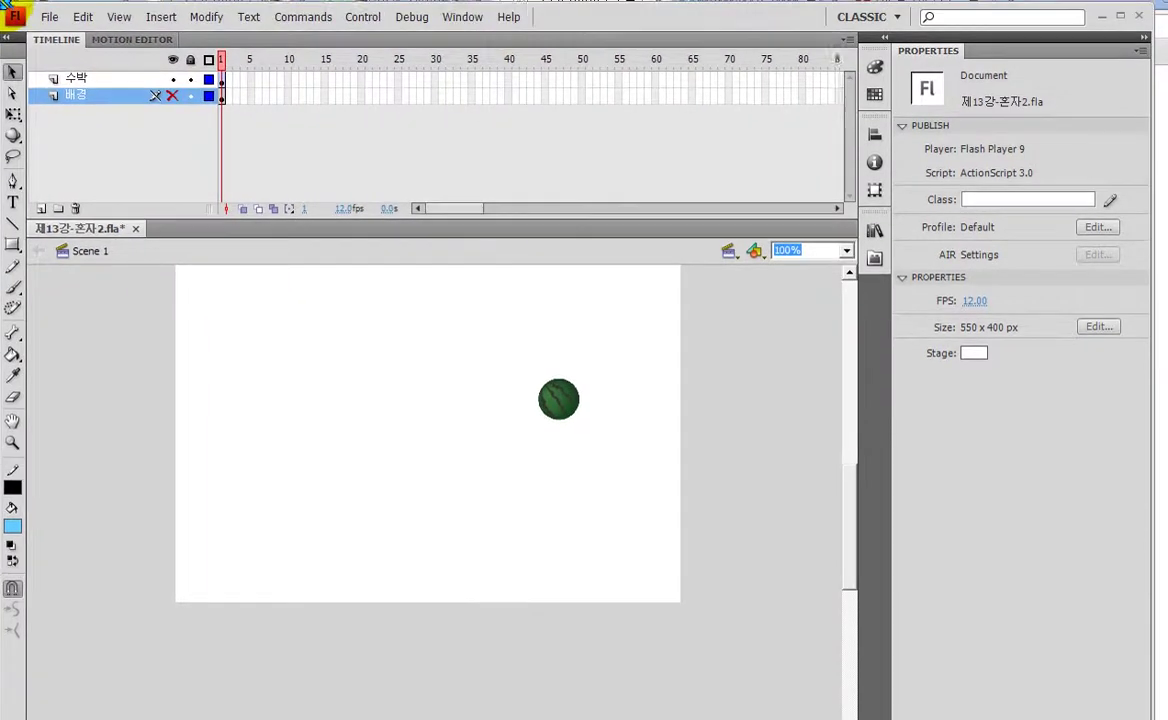
{"action": "left_click_drag", "start_coordinate": [6, 719], "coordinate": [4, 715]}
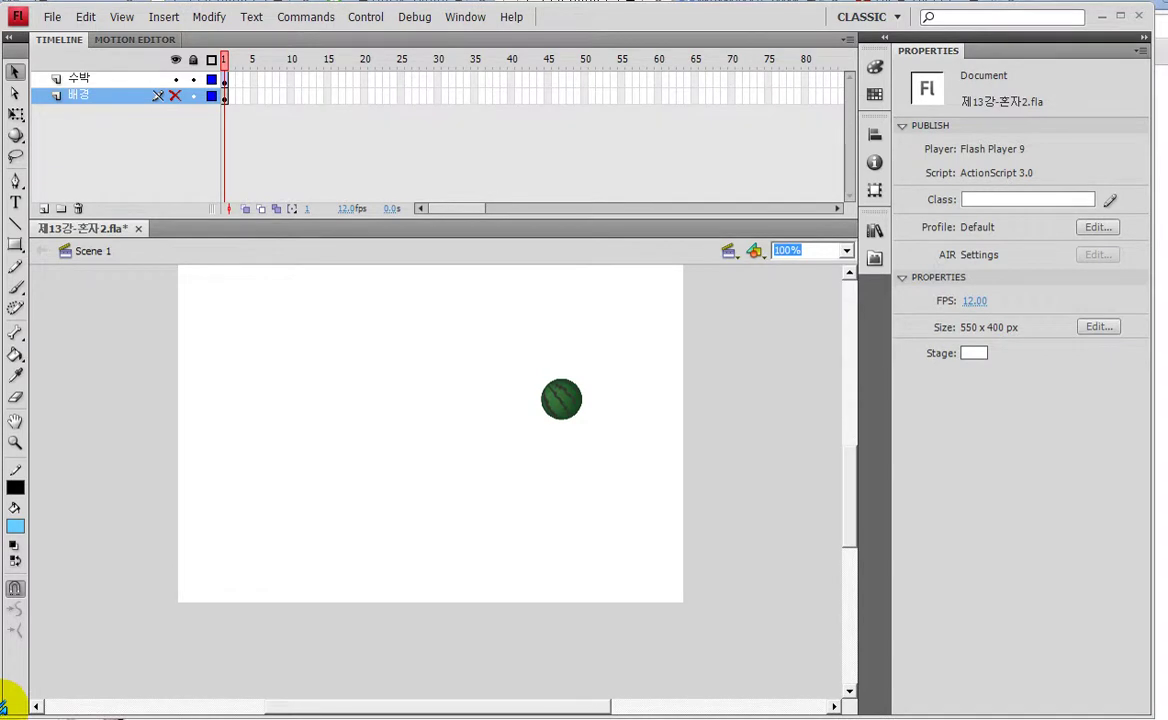
{"action": "left_click_drag", "start_coordinate": [4, 470], "coordinate": [7, 486]}
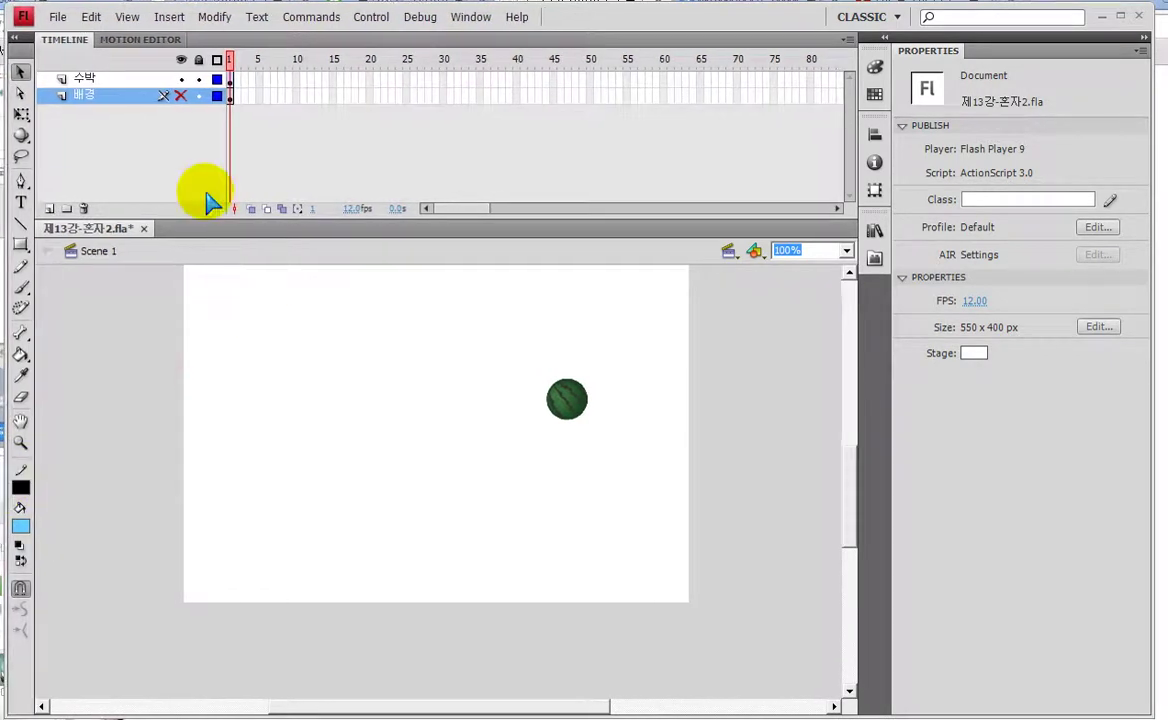
- Display the 배경 layer as outlines and make it visible on the stage
{"action": "left_click", "coordinate": [217, 96]}
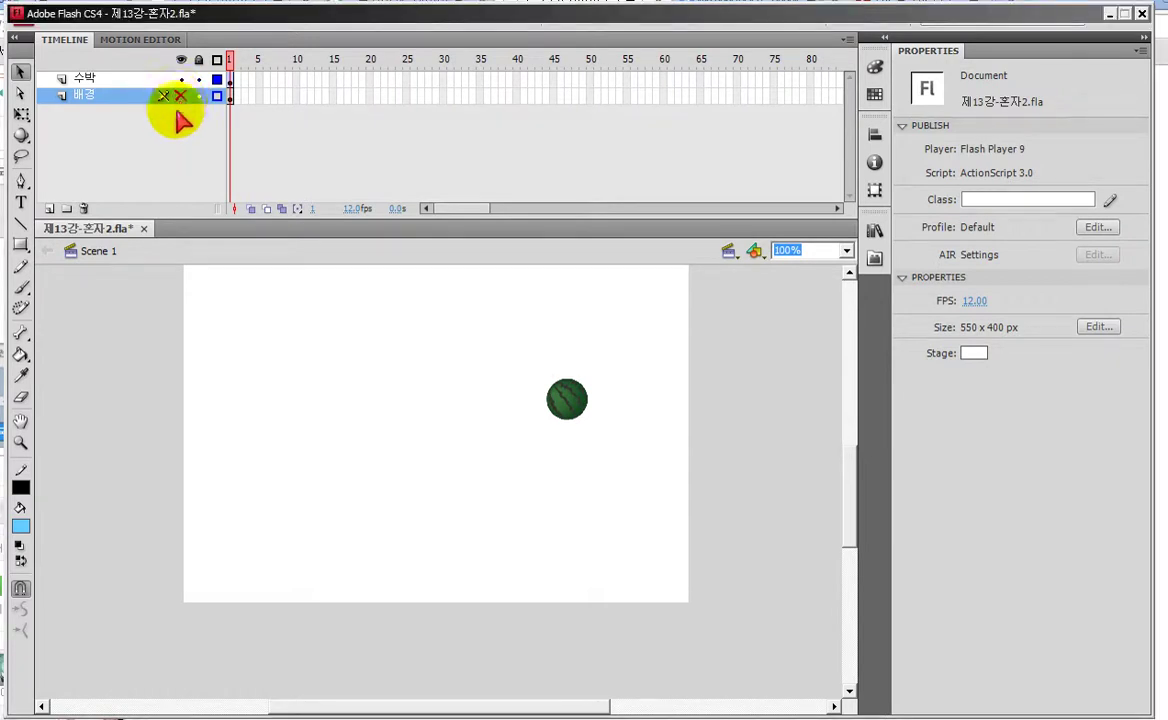
{"action": "left_click", "coordinate": [181, 96]}
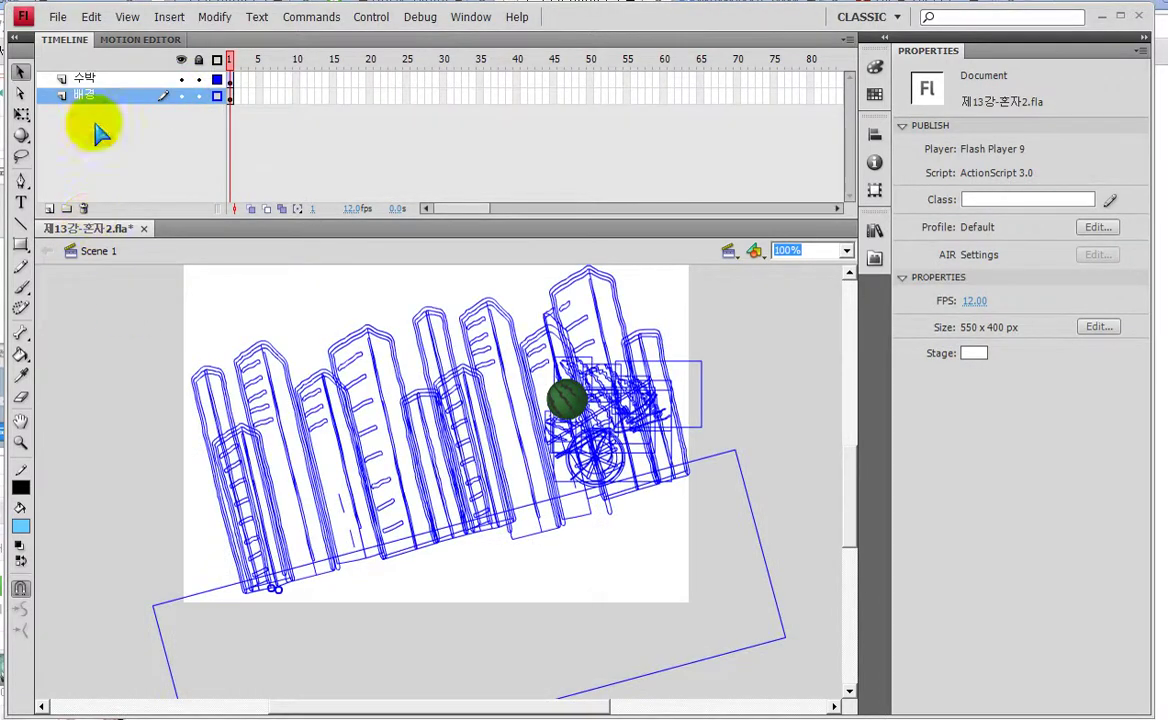
- Start saving the document under a new name in the desktop's 연습폴더 > 플래시 folder
{"action": "left_click", "coordinate": [58, 17]}
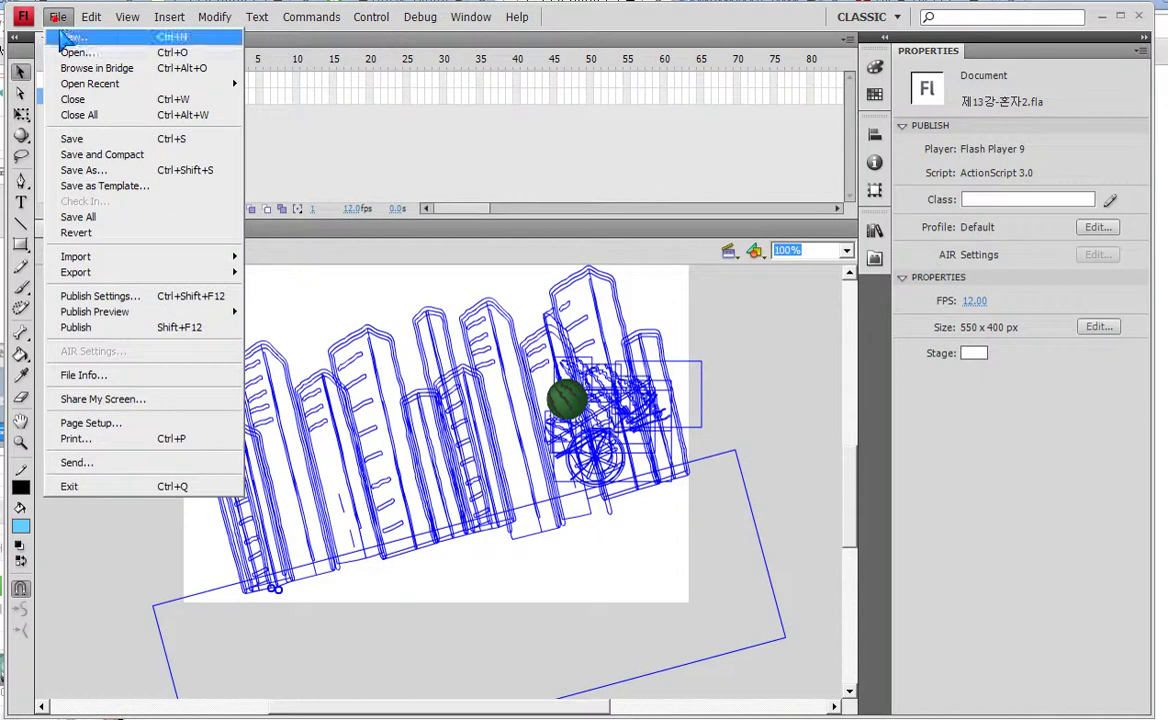
{"action": "left_click", "coordinate": [113, 173]}
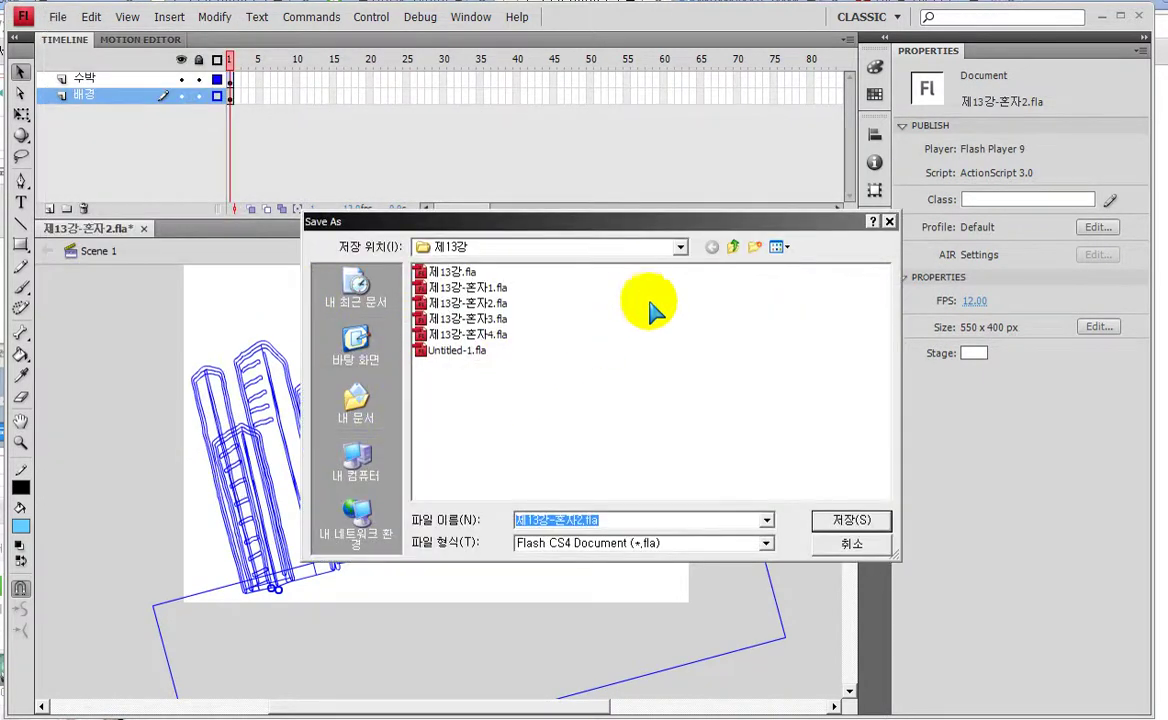
{"action": "left_click", "coordinate": [380, 368]}
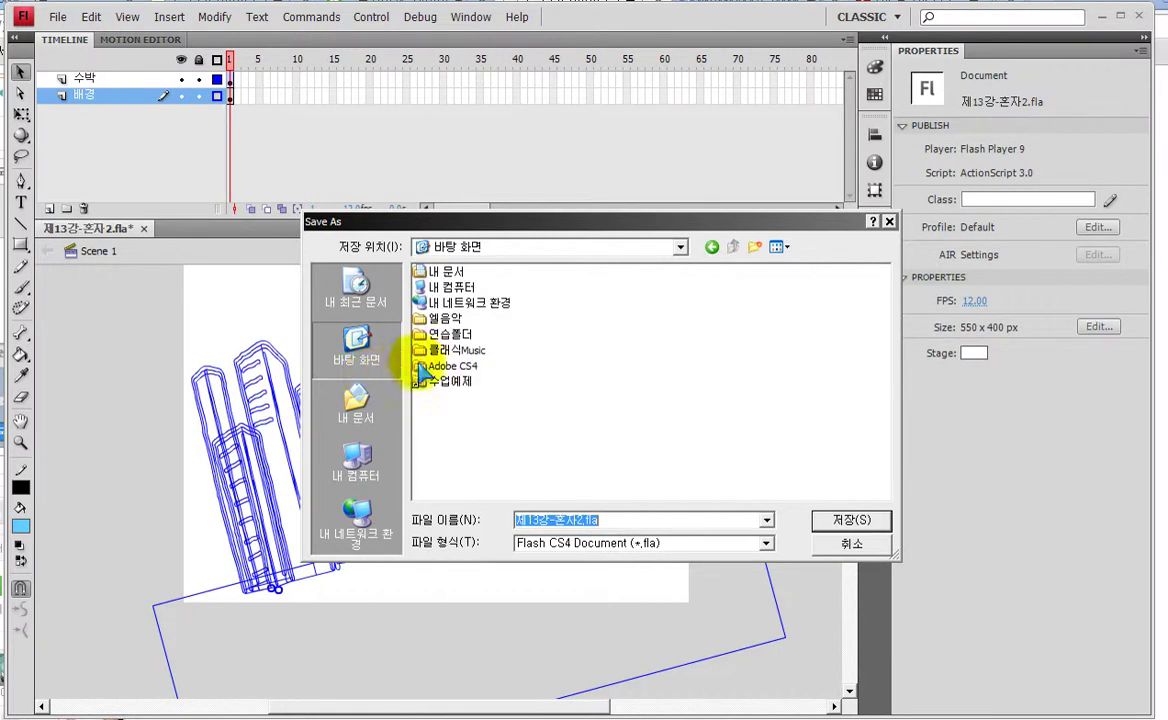
{"action": "double_click", "coordinate": [440, 334]}
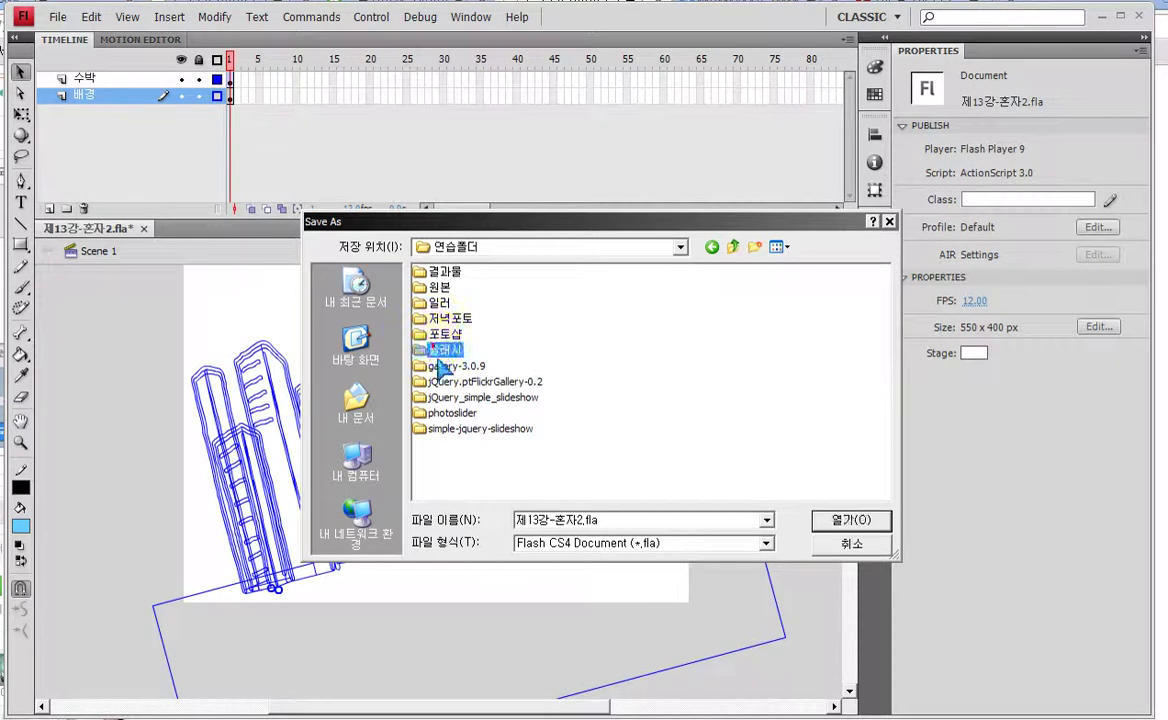
{"action": "double_click", "coordinate": [443, 350]}
{"action": "left_click_drag", "start_coordinate": [505, 492], "coordinate": [774, 492]}
- Save the document as 플래시학습10day_굴러떨어지는수박.fla, reusing the start of the existing 10day file's name
{"action": "left_click", "coordinate": [540, 366]}
{"action": "double_click", "coordinate": [623, 519]}
{"action": "left_click_drag", "start_coordinate": [607, 519], "coordinate": [950, 522]}
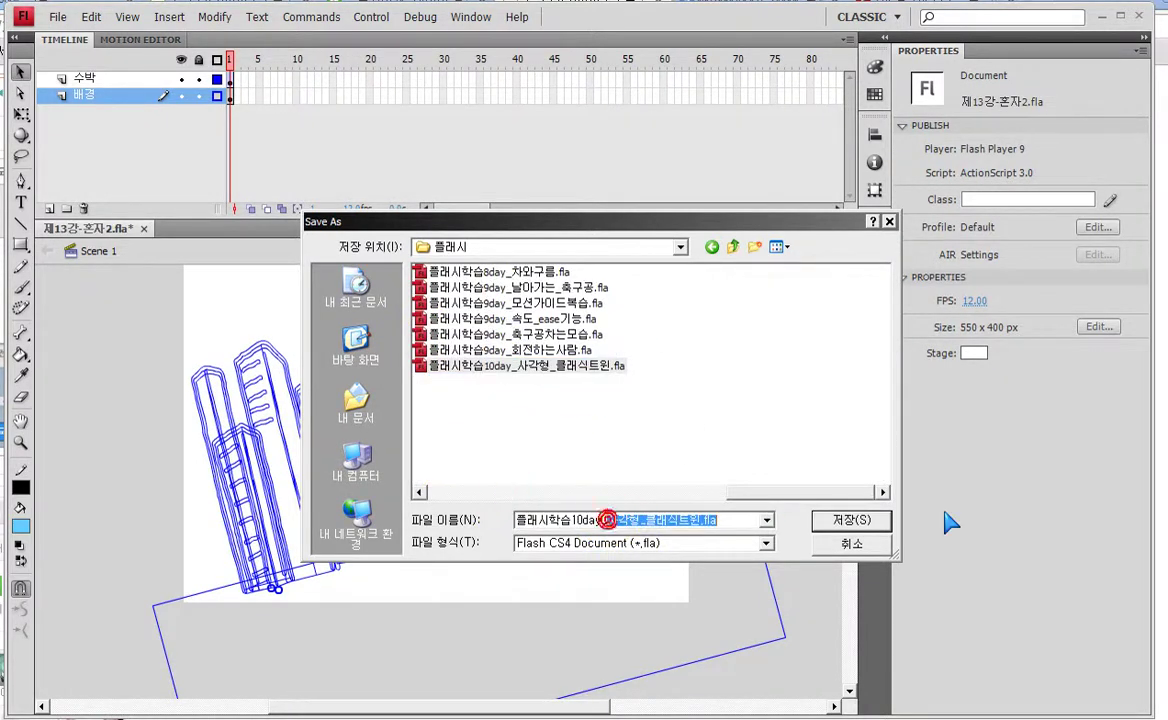
{"action": "type", "text": "사"}
{"action": "type", "text": "클ㄹ"}
{"action": "key", "text": "BackSpace"}
{"action": "key", "text": "BackSpace"}
{"action": "type", "text": "글러벌"}
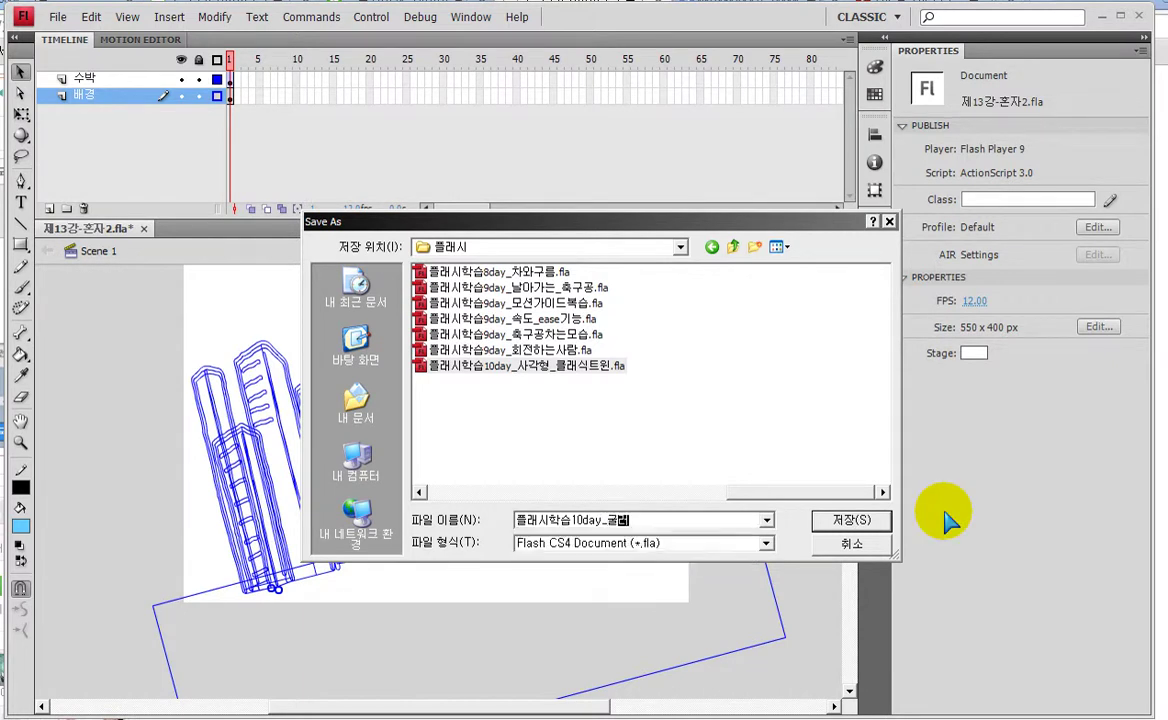
{"action": "type", "text": "어지는수박"}
{"action": "key", "text": "Return"}
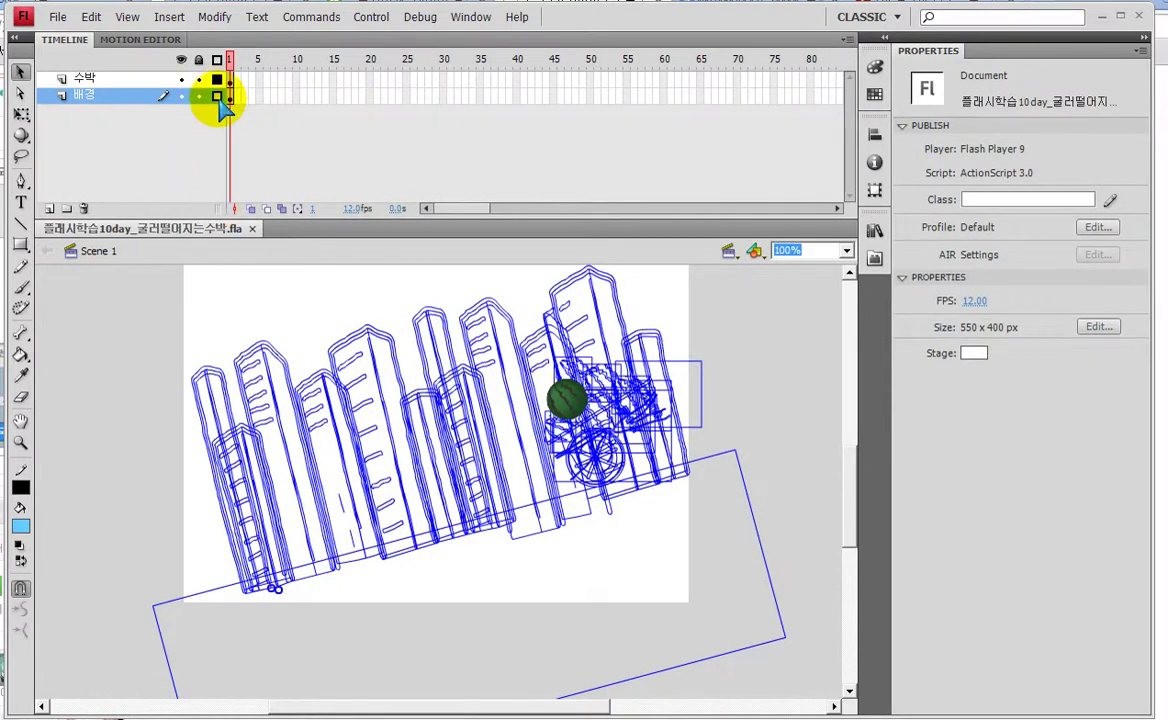
- Set the outline color of the 수박 layer to dark red in its layer properties
{"action": "key", "text": "ctrl+shift+d"}
{"action": "mouse_move", "coordinate": [219, 98]}
{"action": "left_mouse_down"}
{"action": "mouse_move", "coordinate": [207, 110]}
{"action": "mouse_move", "coordinate": [223, 60]}
{"action": "mouse_move", "coordinate": [219, 111]}
{"action": "left_mouse_up"}
{"action": "double_click", "coordinate": [217, 79]}
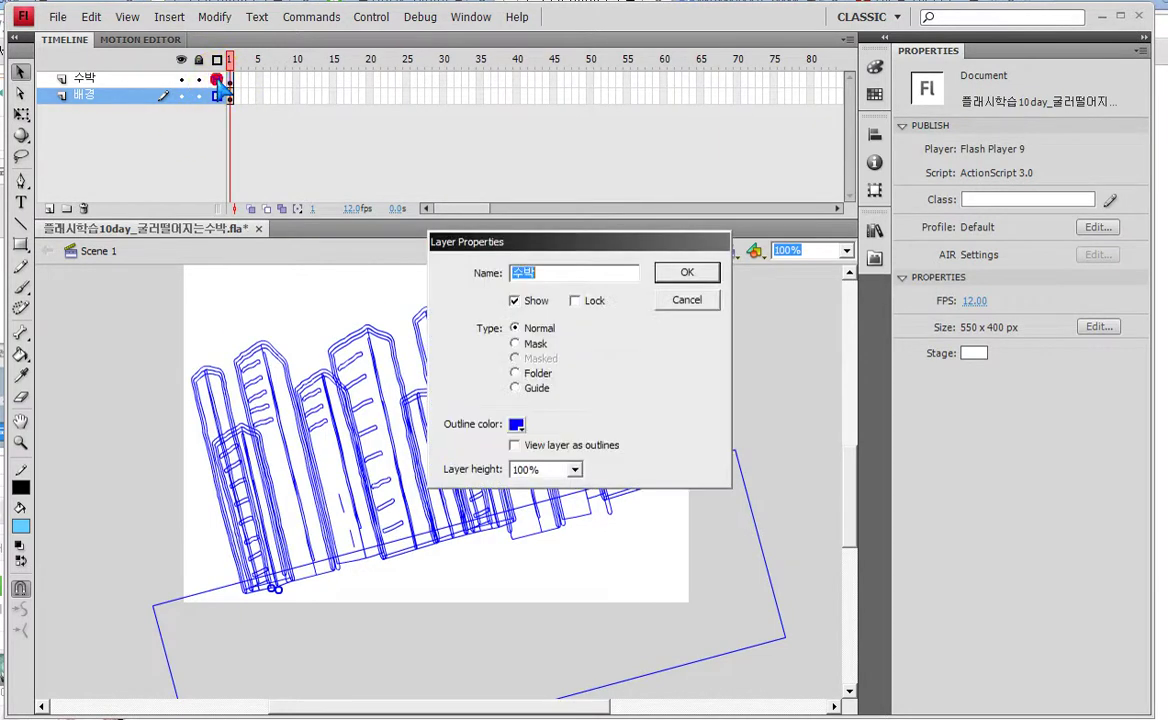
{"action": "left_click", "coordinate": [517, 425]}
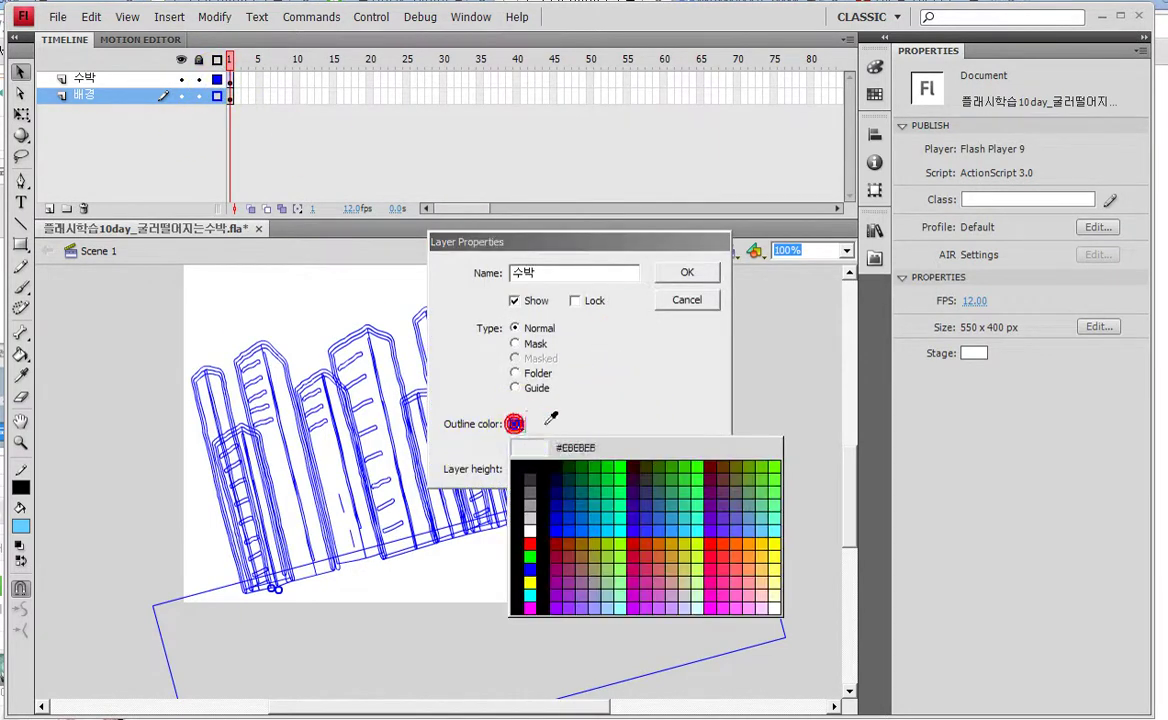
{"action": "left_click", "coordinate": [556, 542]}
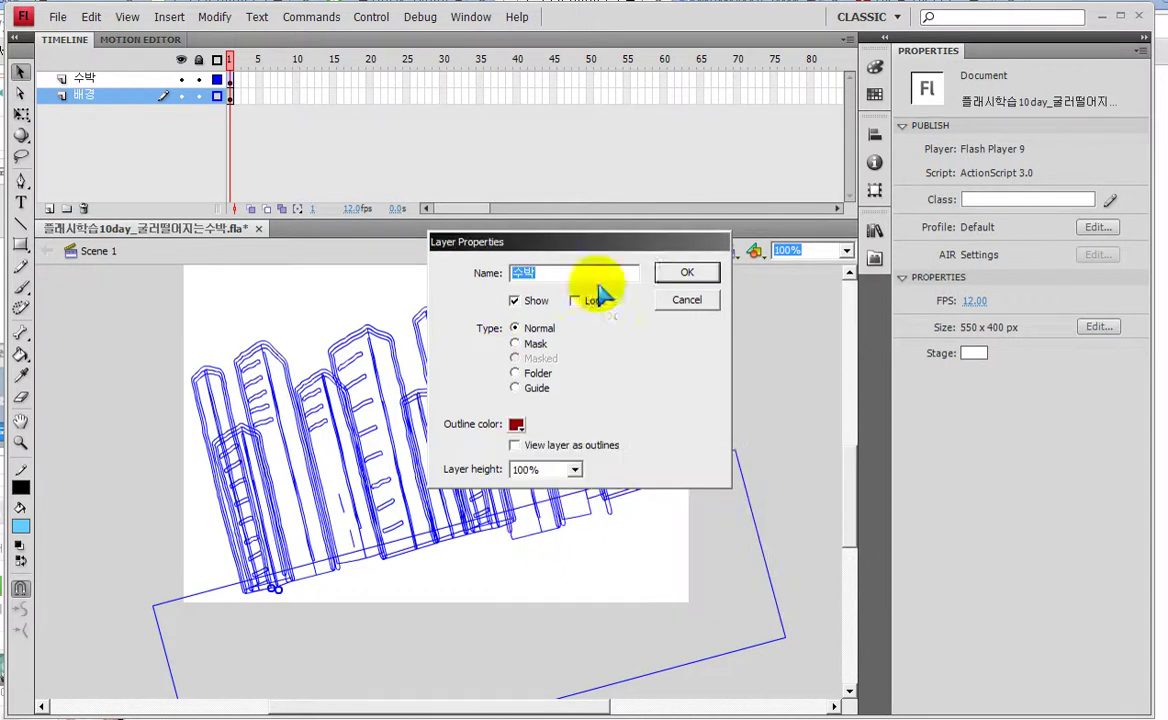
{"action": "left_click", "coordinate": [695, 279]}
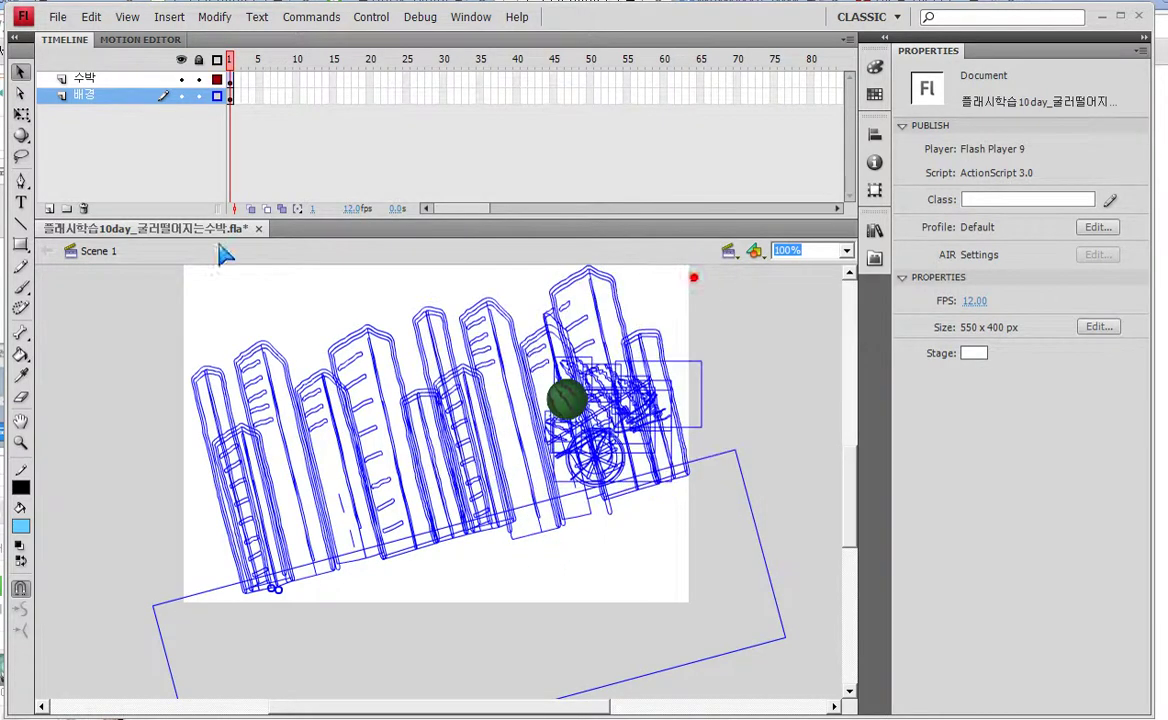
- Set the 수박 layer's outline color to magenta in its layer properties
{"action": "left_click", "coordinate": [216, 80]}
{"action": "double_click", "coordinate": [222, 92]}
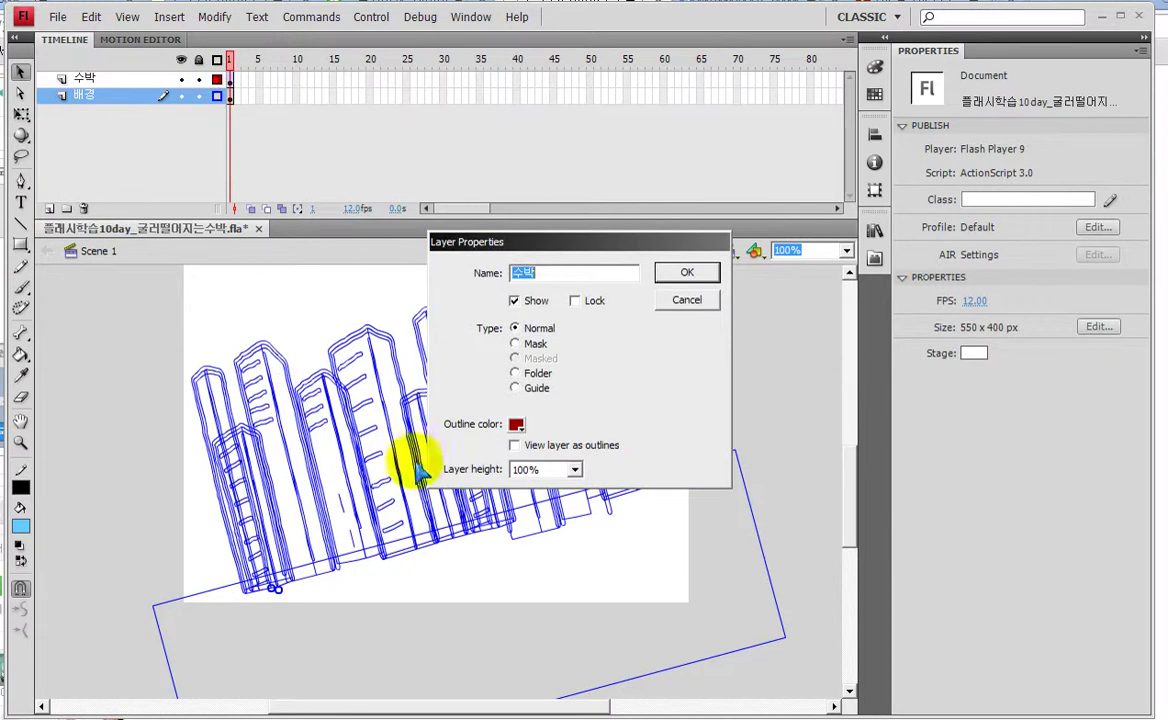
{"action": "left_click", "coordinate": [517, 425]}
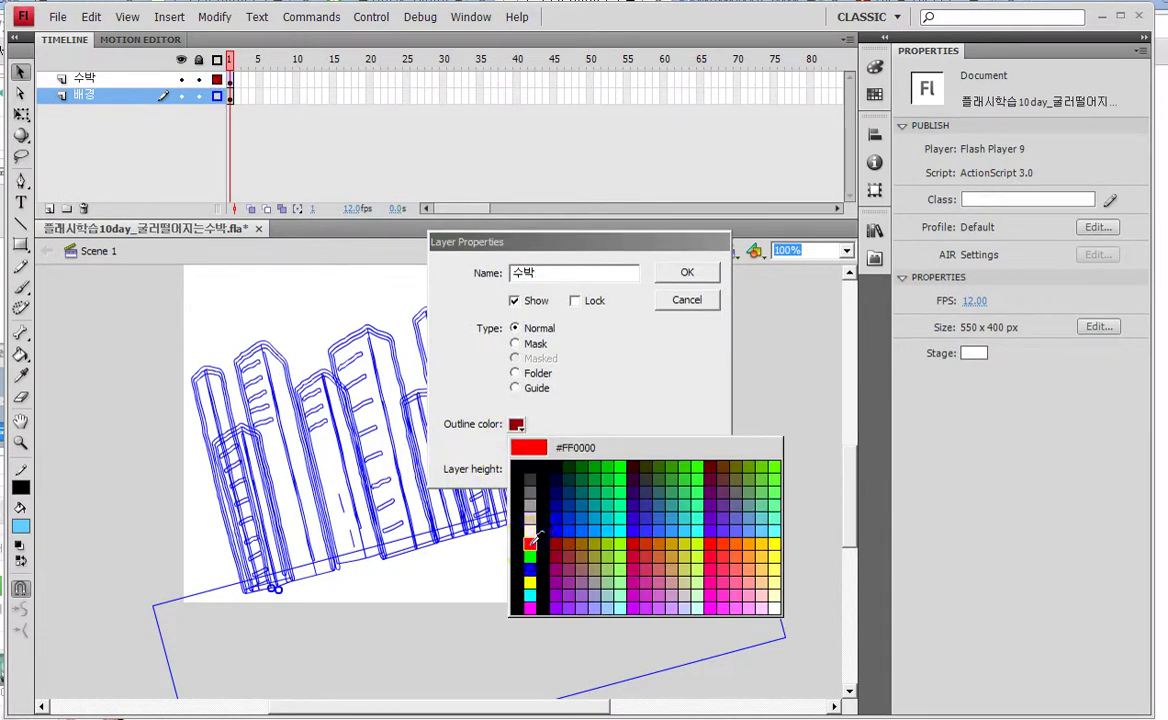
{"action": "left_click", "coordinate": [530, 543]}
{"action": "left_click", "coordinate": [517, 425]}
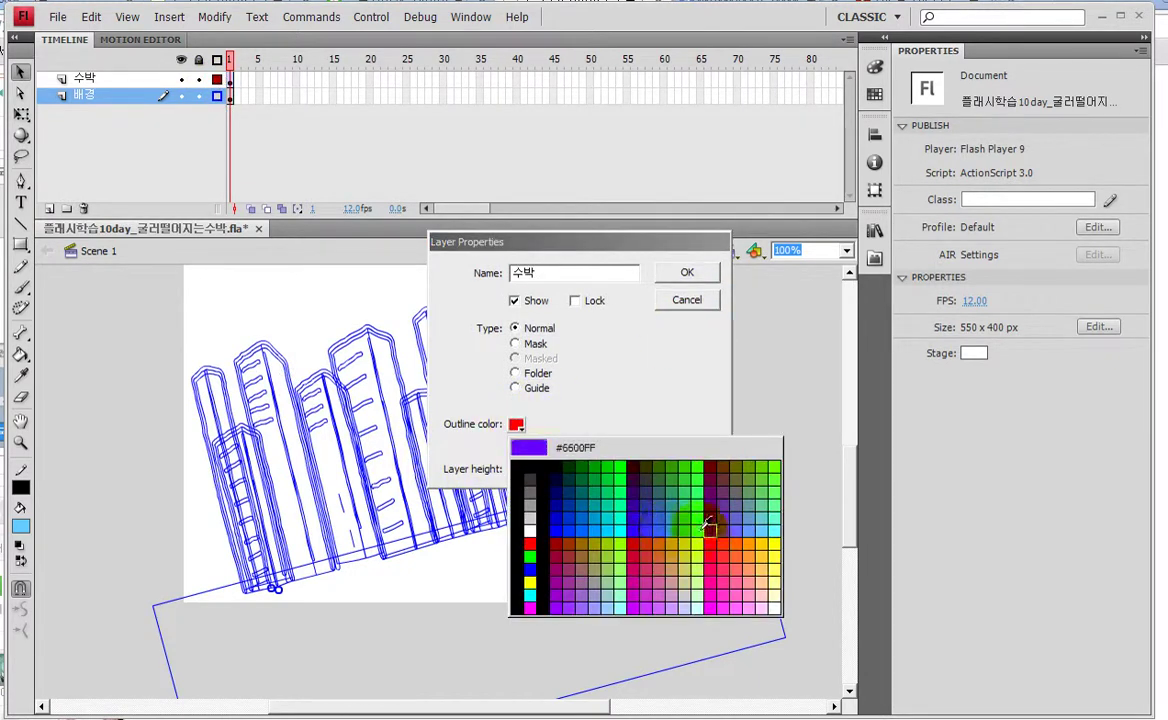
{"action": "left_click", "coordinate": [708, 605]}
{"action": "left_click", "coordinate": [688, 272]}
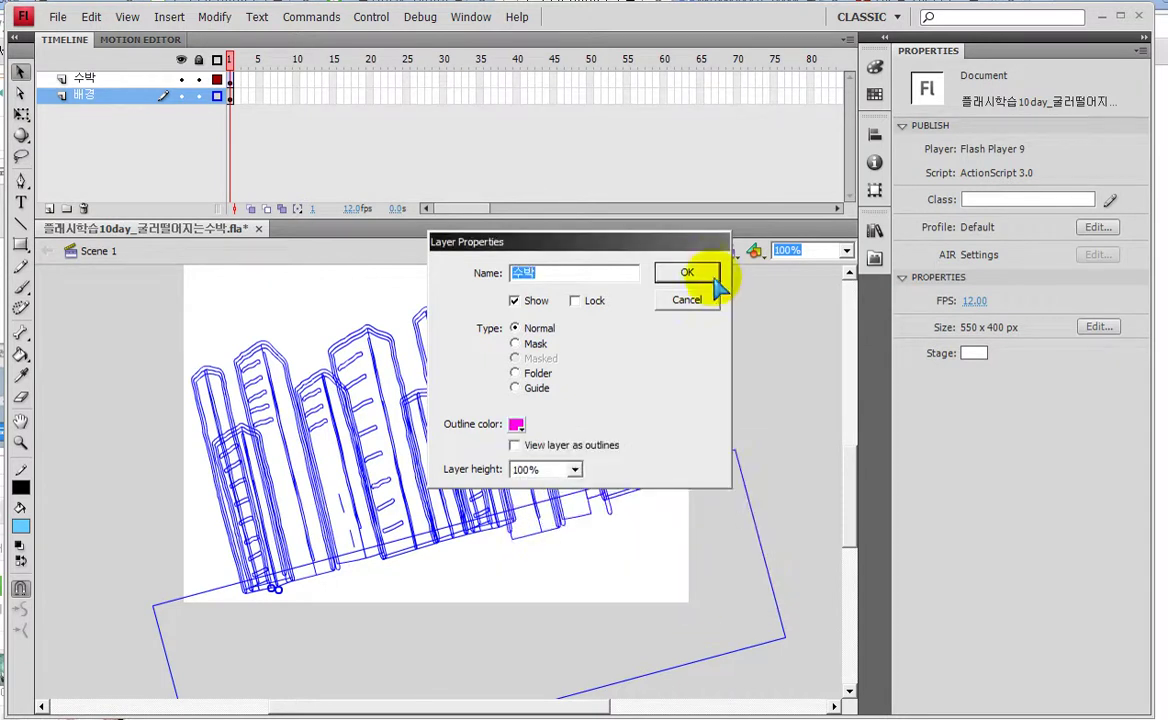
{"action": "left_click", "coordinate": [88, 170]}
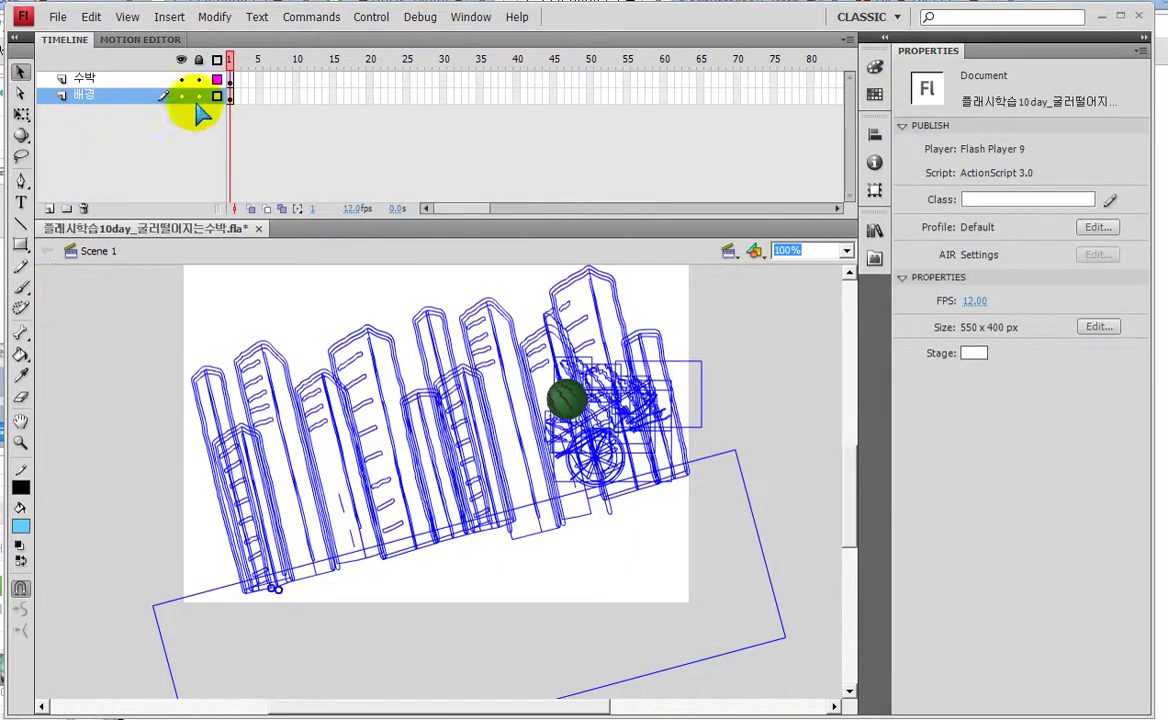
- Show the 수박 layer as outlines and switch the 배경 layer between filled and outline display to compare them
{"action": "left_click", "coordinate": [217, 78]}
{"action": "left_click", "coordinate": [217, 95]}
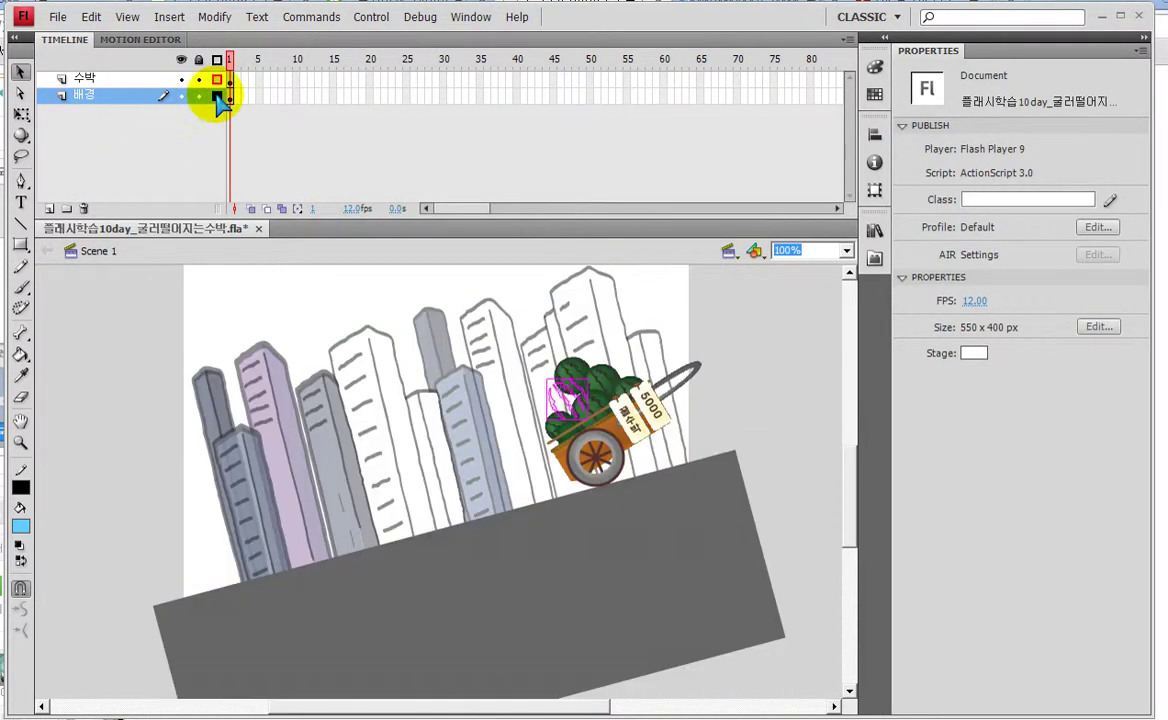
{"action": "left_click", "coordinate": [217, 95]}
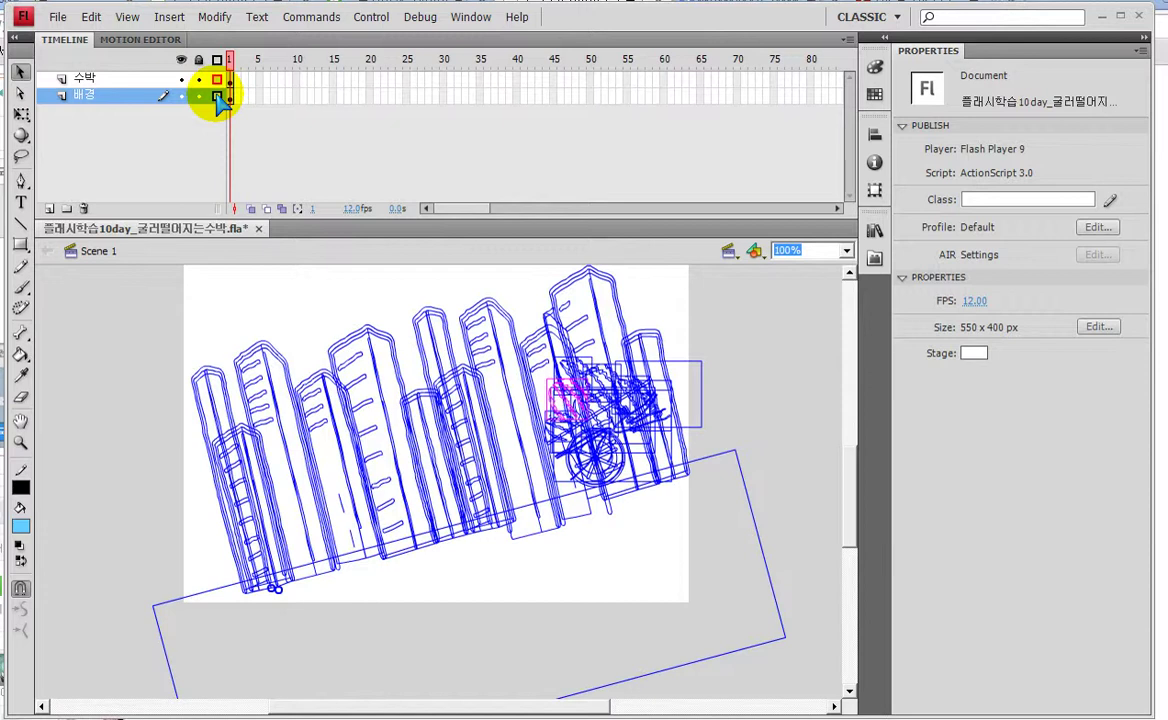
- Lock and hide the 배경 layer, and return the 수박 layer to filled display
{"action": "left_click", "coordinate": [198, 95]}
{"action": "left_click", "coordinate": [180, 95]}
{"action": "left_click", "coordinate": [216, 78]}
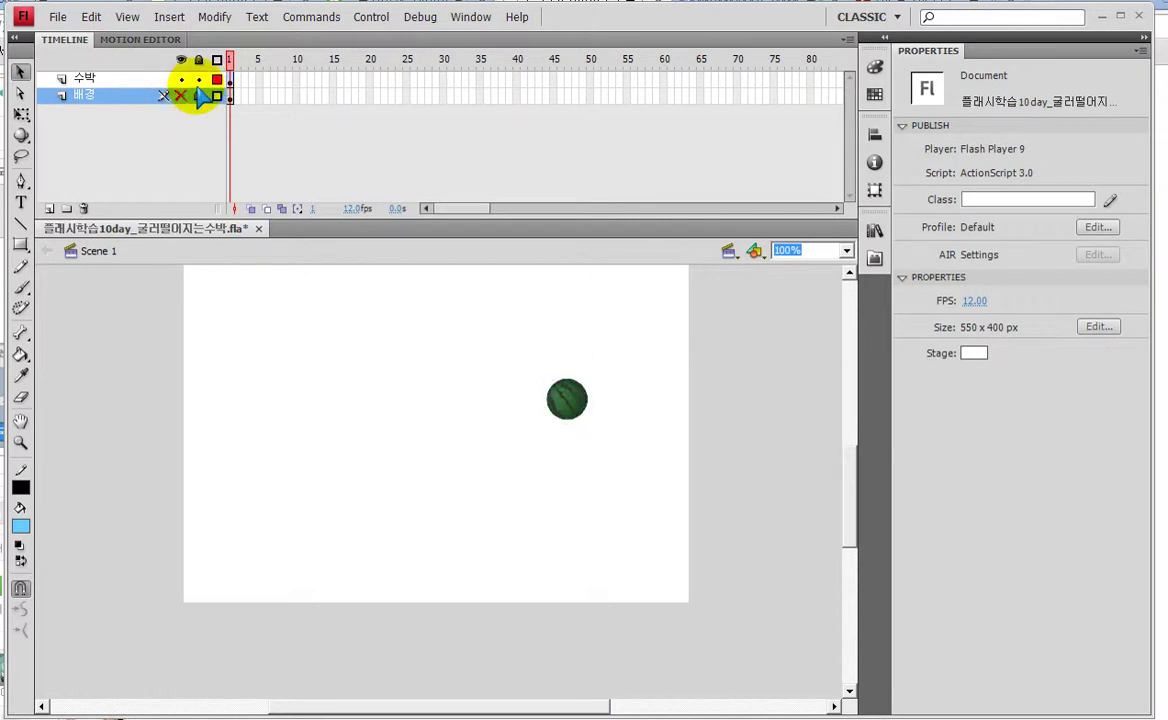
- Select the watermelon on the stage and look through the document library's symbols, then close the library
{"action": "left_click", "coordinate": [551, 378]}
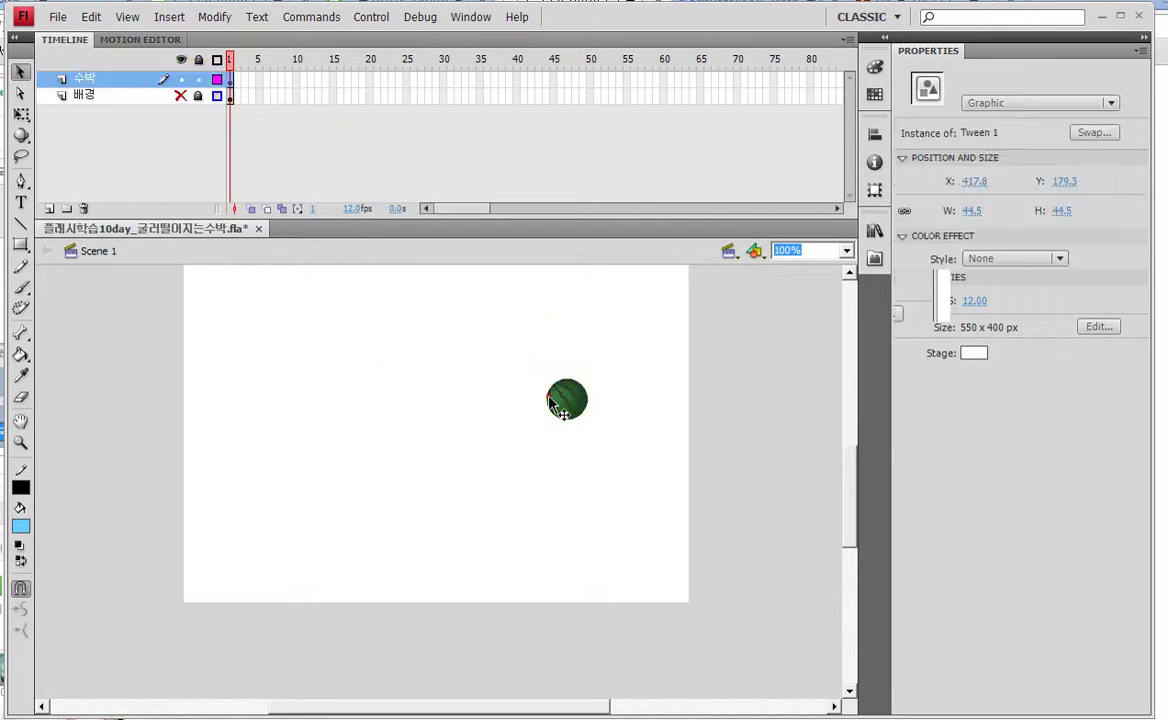
{"action": "left_click", "coordinate": [874, 227]}
{"action": "mouse_move", "coordinate": [849, 437]}
{"action": "left_mouse_down"}
{"action": "mouse_move", "coordinate": [855, 574]}
{"action": "mouse_move", "coordinate": [834, 613]}
{"action": "mouse_move", "coordinate": [845, 415]}
{"action": "left_mouse_up"}
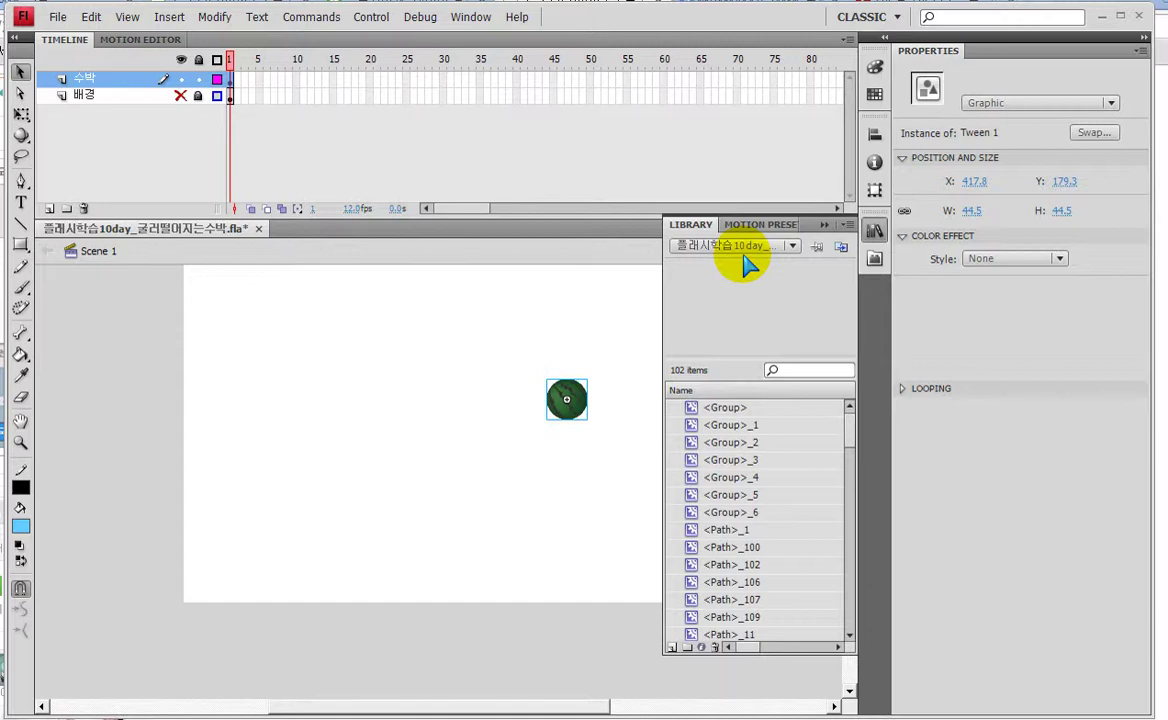
{"action": "left_click", "coordinate": [824, 226]}
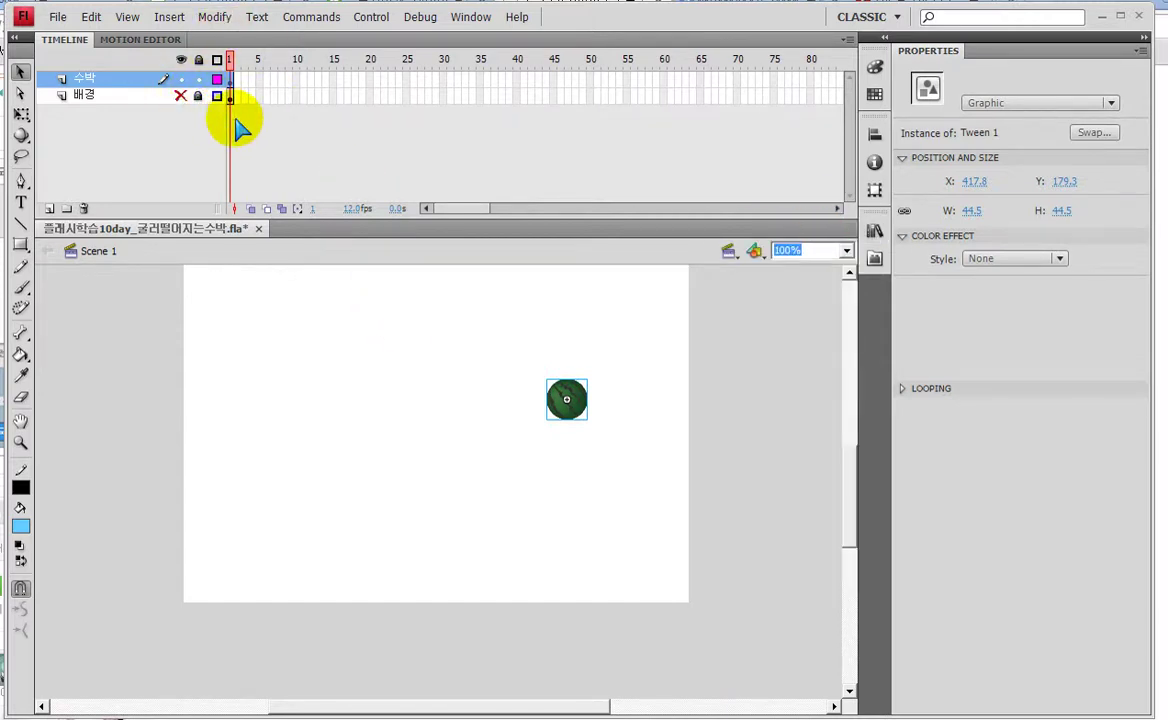
- Unhide the 배경 layer and return it to filled display
{"action": "left_click", "coordinate": [181, 96]}
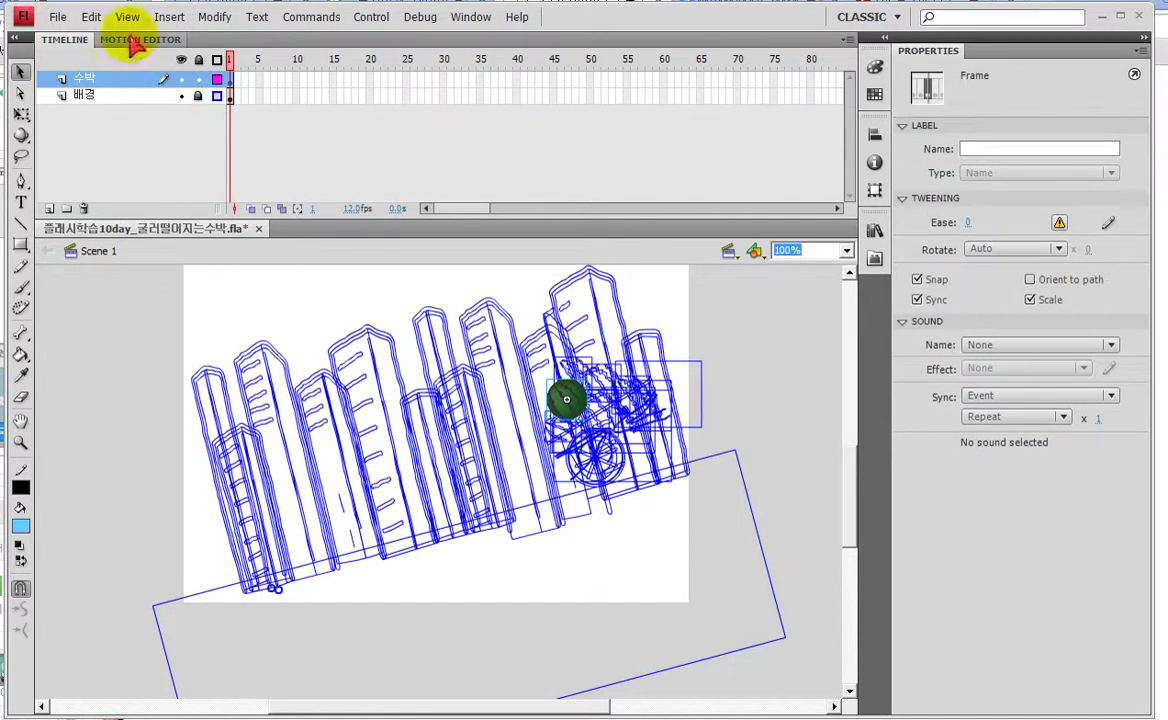
{"action": "left_click", "coordinate": [216, 96]}
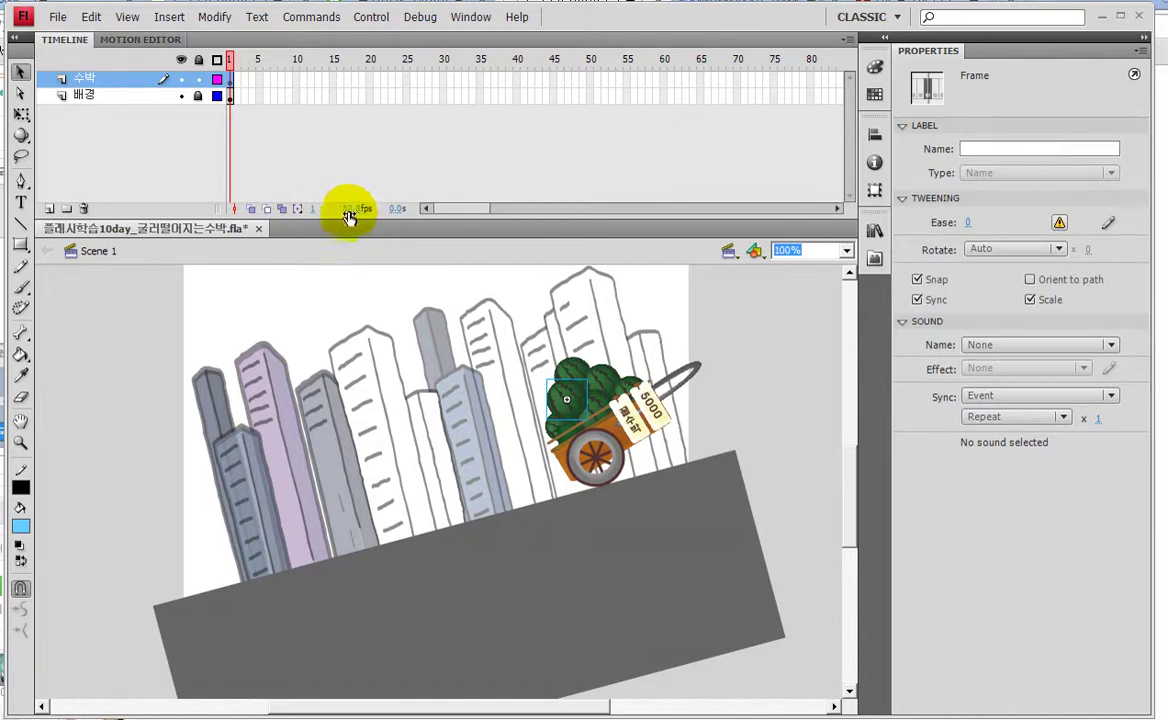
- Insert a keyframe at frame 60 of the 수박 layer and extend the 배경 layer's frames to frame 60
{"action": "left_click", "coordinate": [661, 80]}
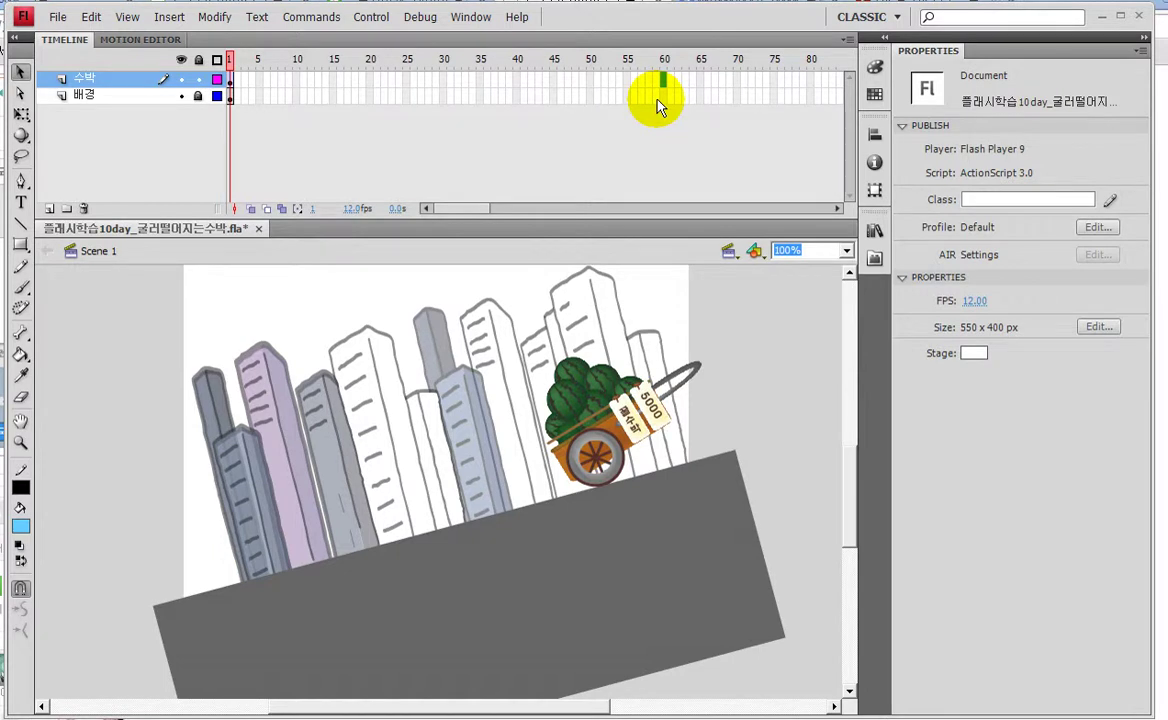
{"action": "key", "text": "F6"}
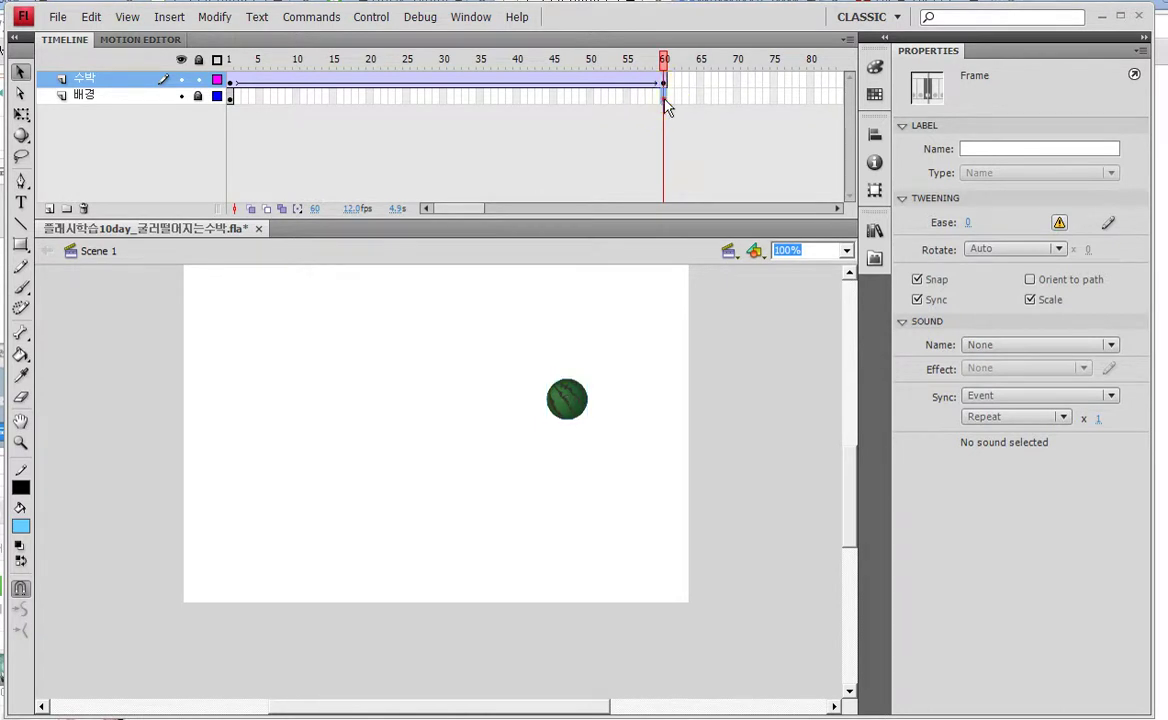
{"action": "left_click", "coordinate": [664, 97]}
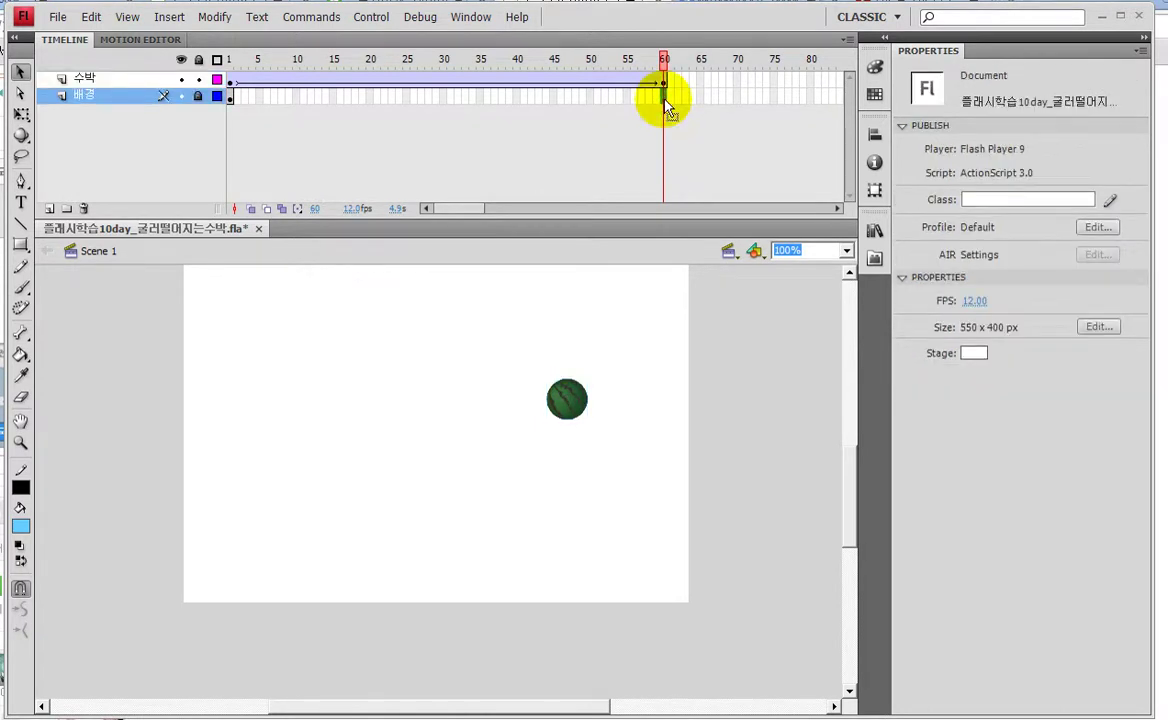
{"action": "key", "text": "F5"}
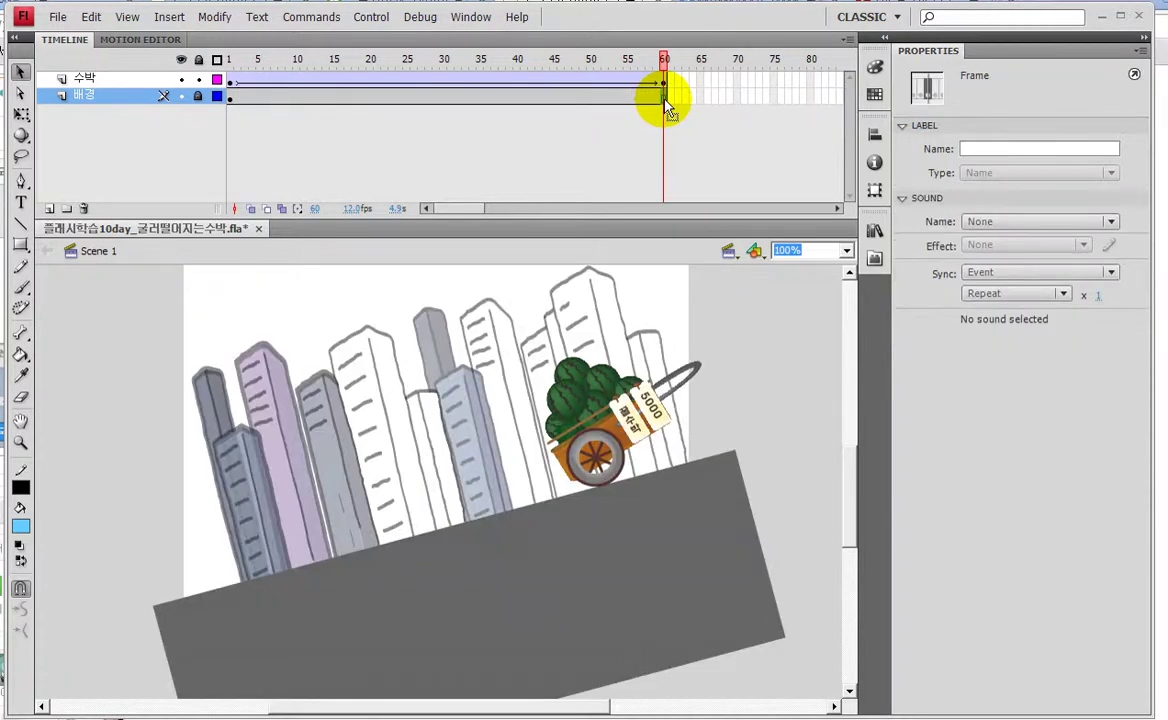
- At frame 60, move the watermelon down along the slope to just beyond the stage's left edge
{"action": "right_click", "coordinate": [523, 80]}
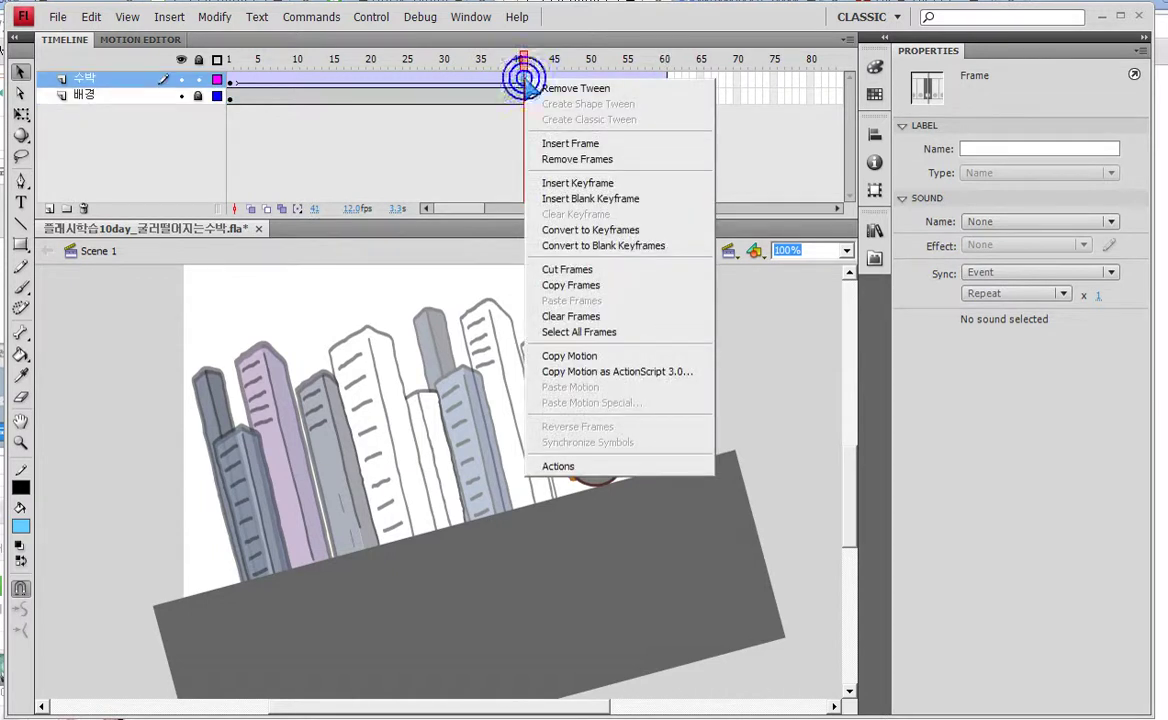
{"action": "left_click", "coordinate": [458, 84]}
{"action": "left_click", "coordinate": [665, 88]}
{"action": "left_click_drag", "start_coordinate": [548, 410], "coordinate": [125, 593]}
- Scrub through the watermelon's tween, then test the movie and close the preview
{"action": "left_click_drag", "start_coordinate": [242, 60], "coordinate": [383, 118]}
{"action": "left_click", "coordinate": [383, 118]}
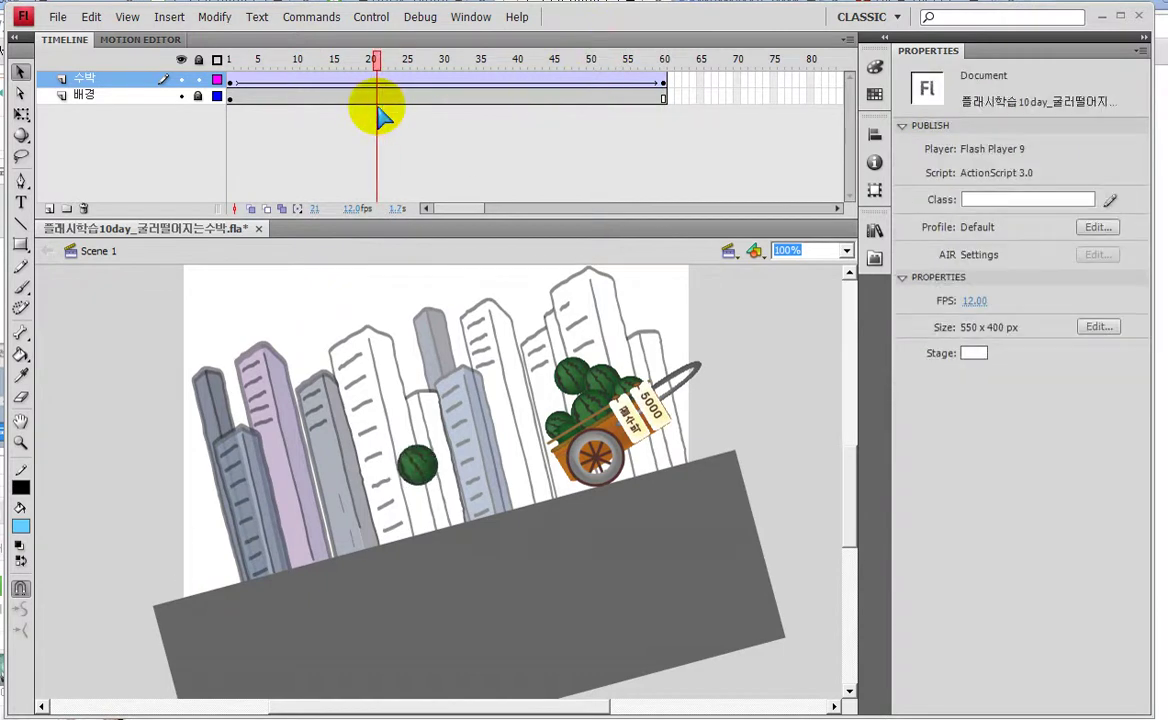
{"action": "key", "text": "ctrl+Return"}
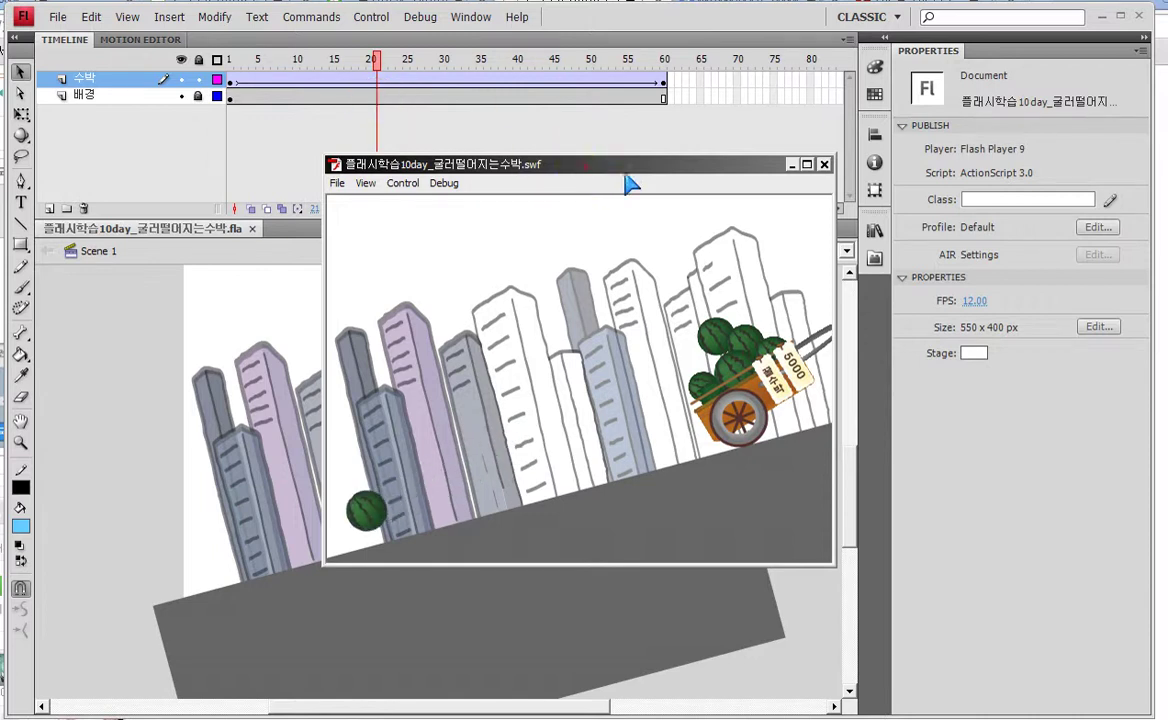
{"action": "left_click_drag", "start_coordinate": [590, 168], "coordinate": [818, 180]}
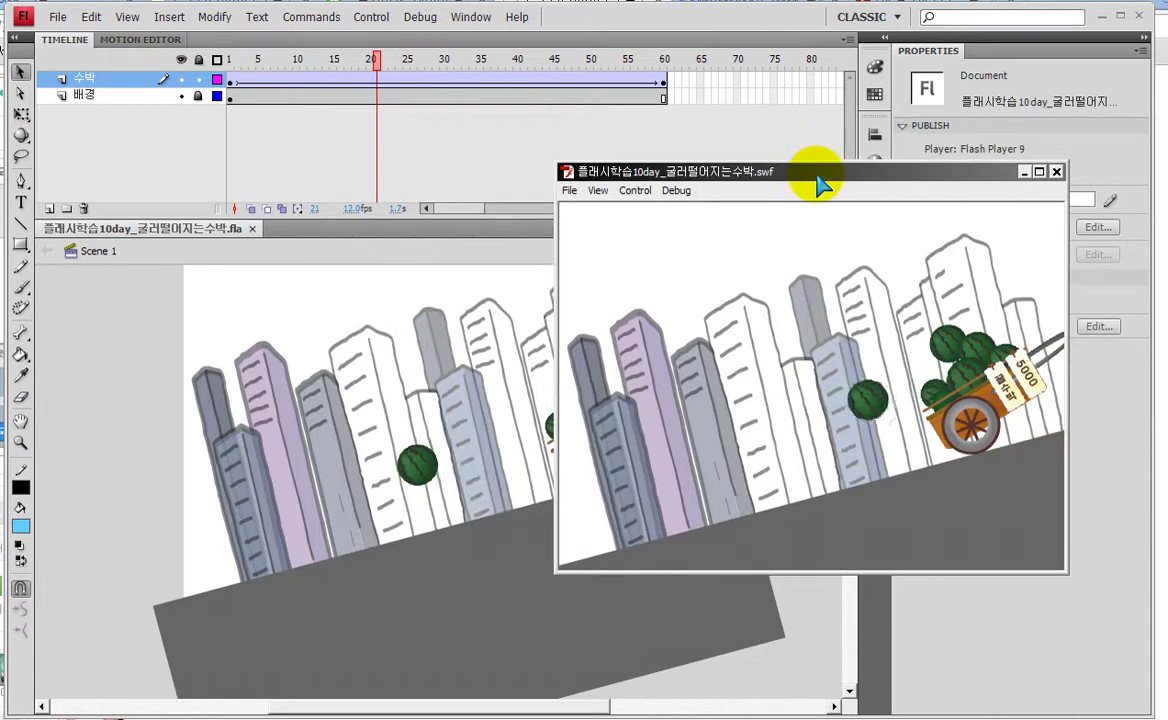
{"action": "left_click", "coordinate": [1058, 171]}
- Set the document's frame rate to 24 fps
{"action": "left_click", "coordinate": [357, 208]}
{"action": "type", "text": "24"}
{"action": "key", "text": "Return"}
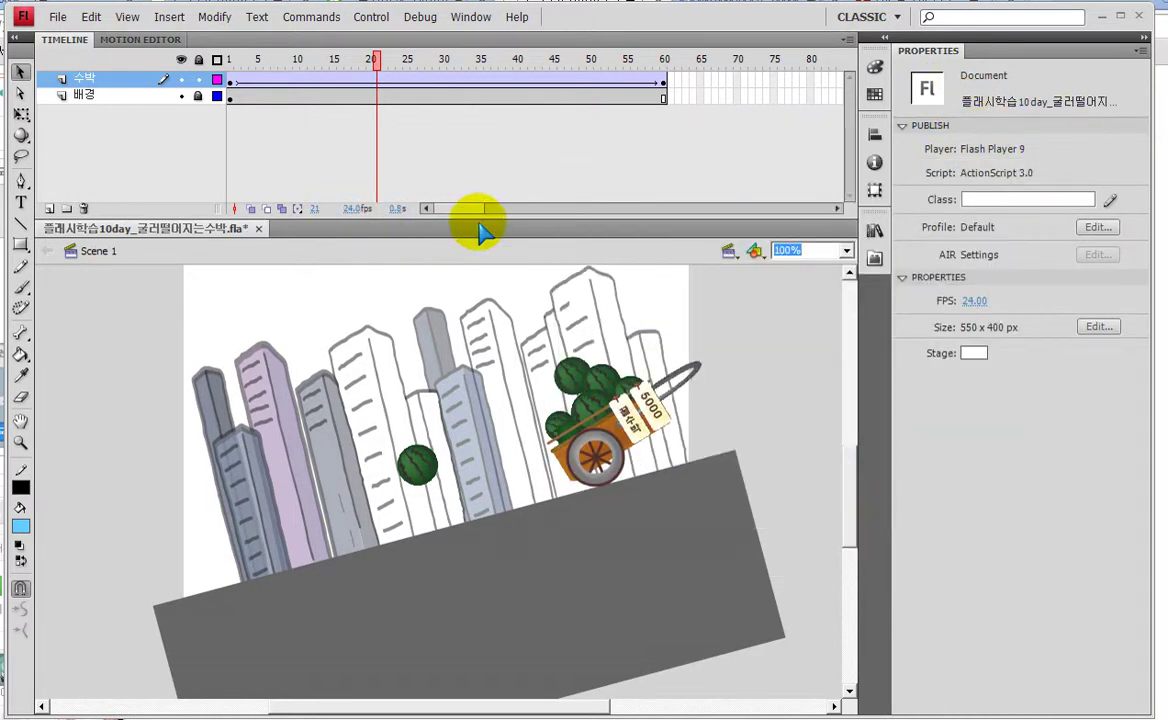
- Test the movie again at the new frame rate, view it maximized, and close the preview
{"action": "key", "text": "ctrl+Return"}
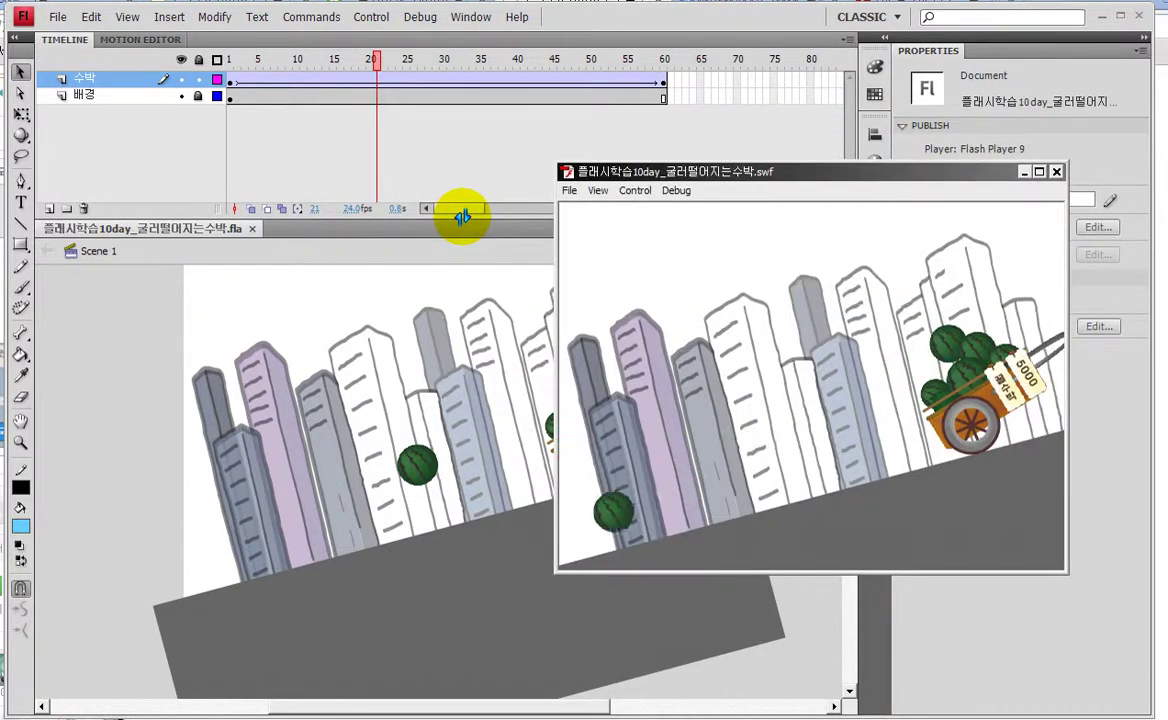
{"action": "double_click", "coordinate": [765, 171]}
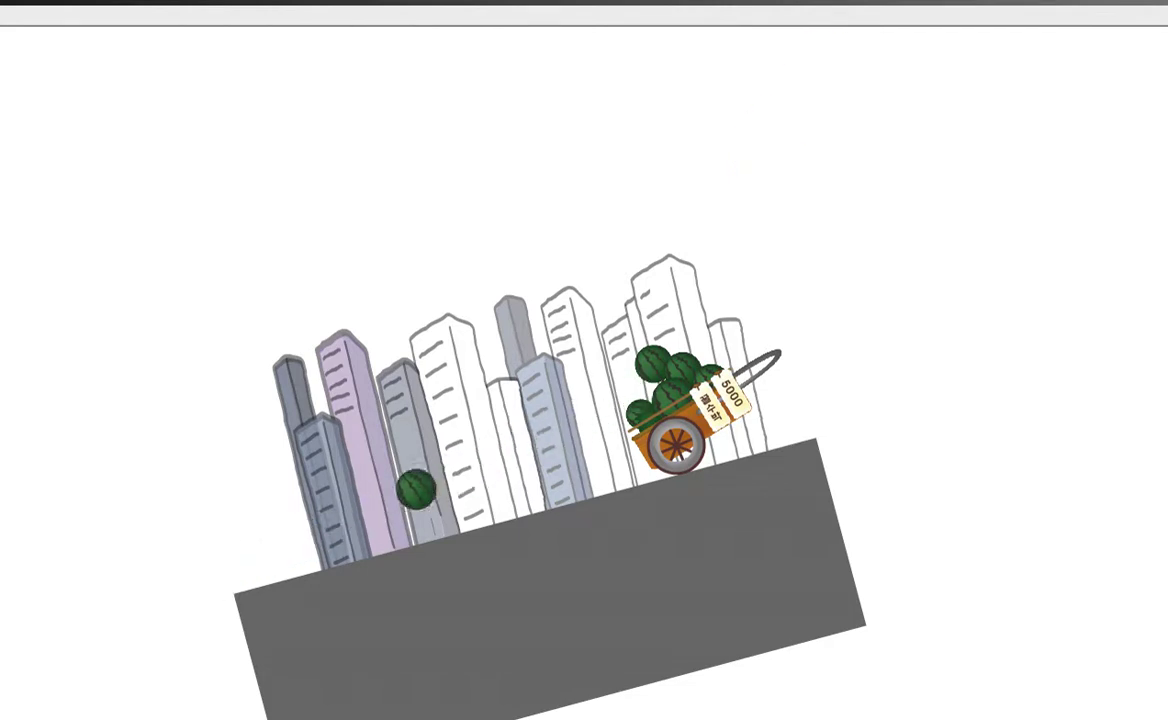
{"action": "key", "text": "ctrl+w"}
{"action": "right_click", "coordinate": [1005, 719]}
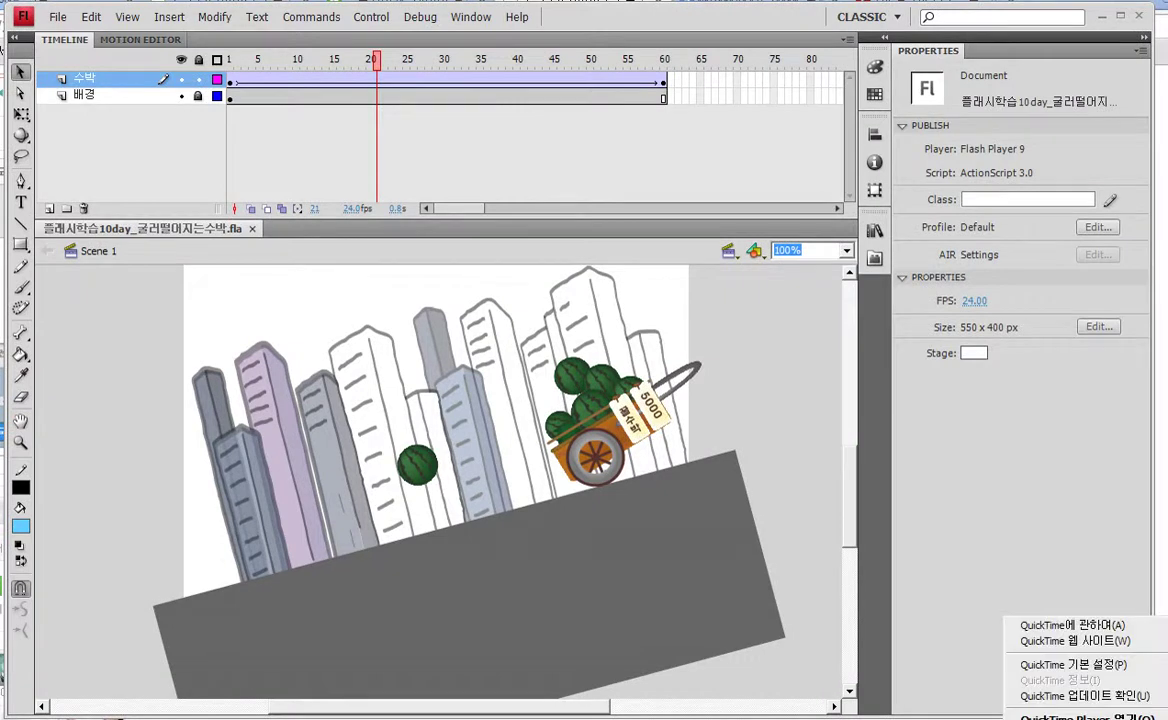
{"action": "key", "text": "Escape"}
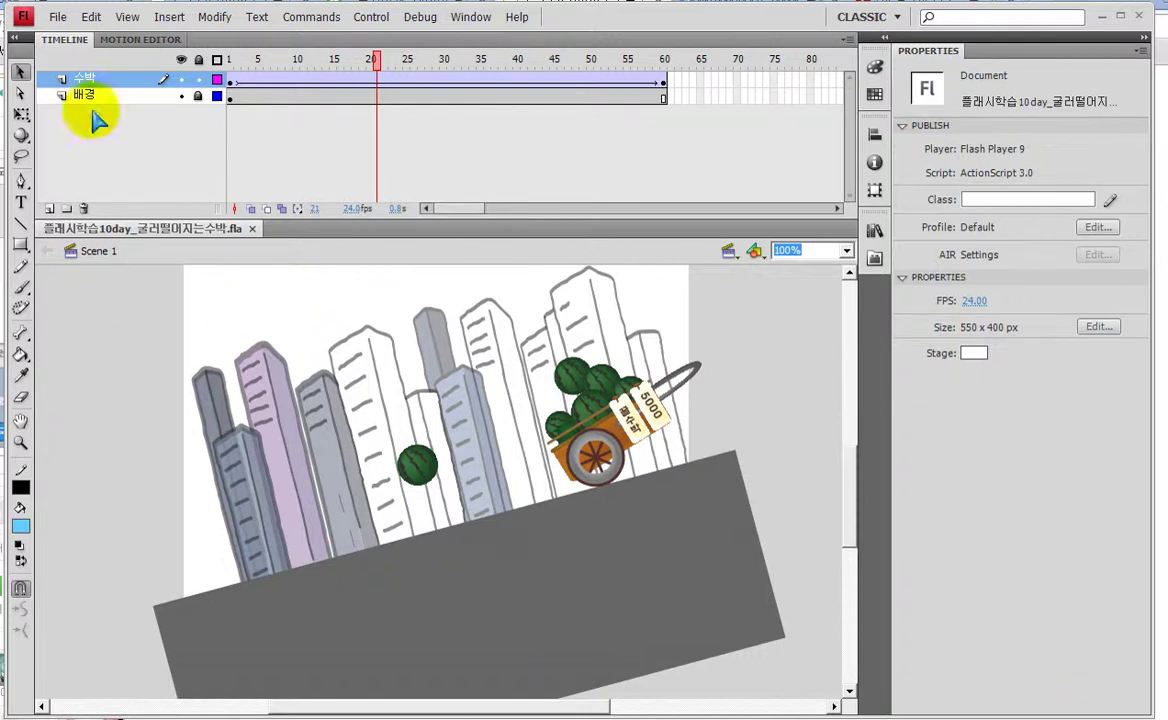
- Lock the 수박 layer, return to frame 1, and toggle the 배경 layer's visibility to check the watermelon by itself
{"action": "left_click", "coordinate": [198, 79]}
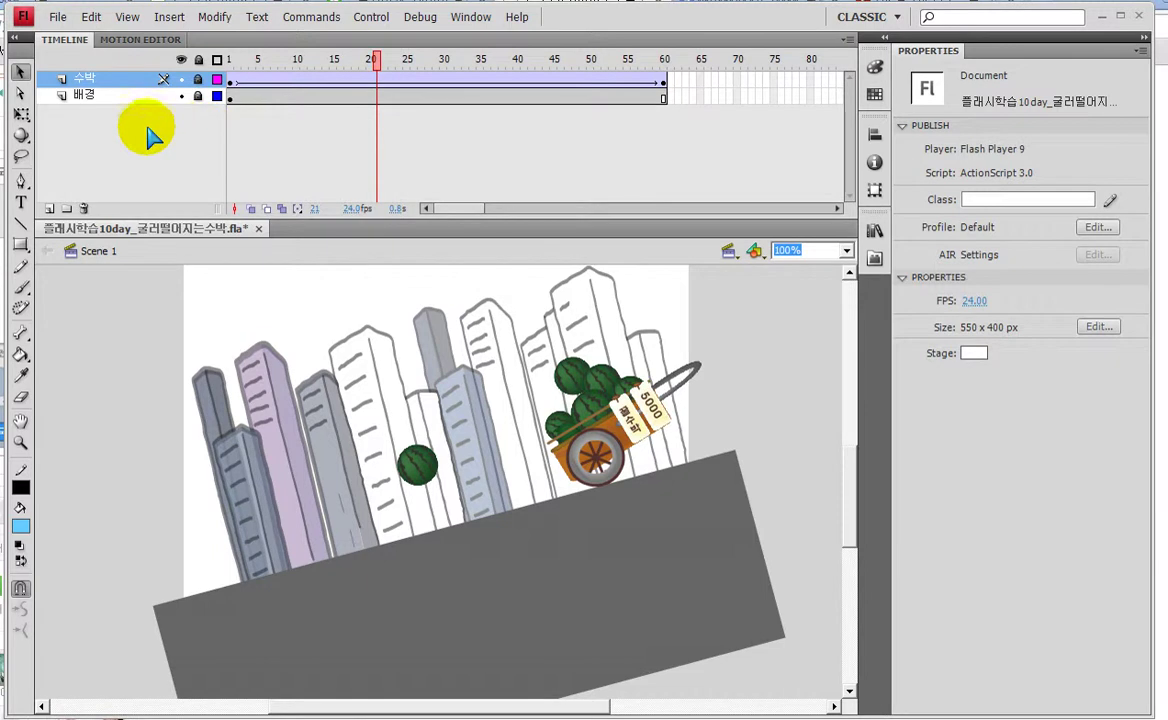
{"action": "left_click", "coordinate": [181, 96]}
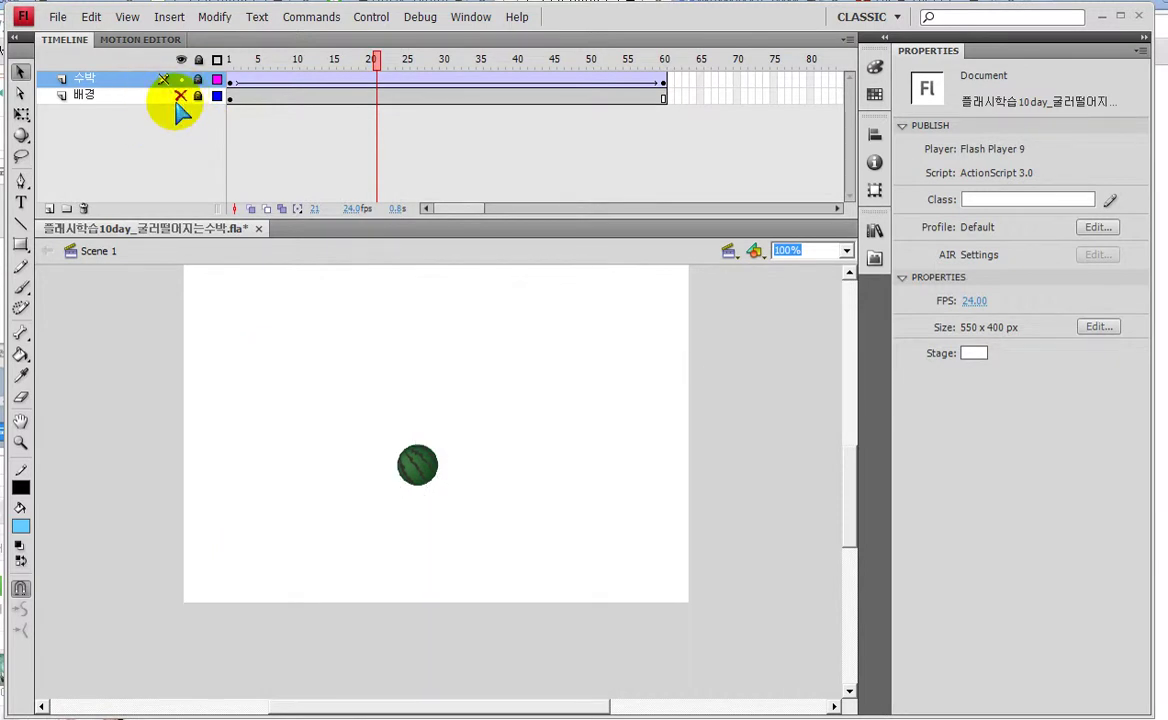
{"action": "left_click", "coordinate": [181, 97]}
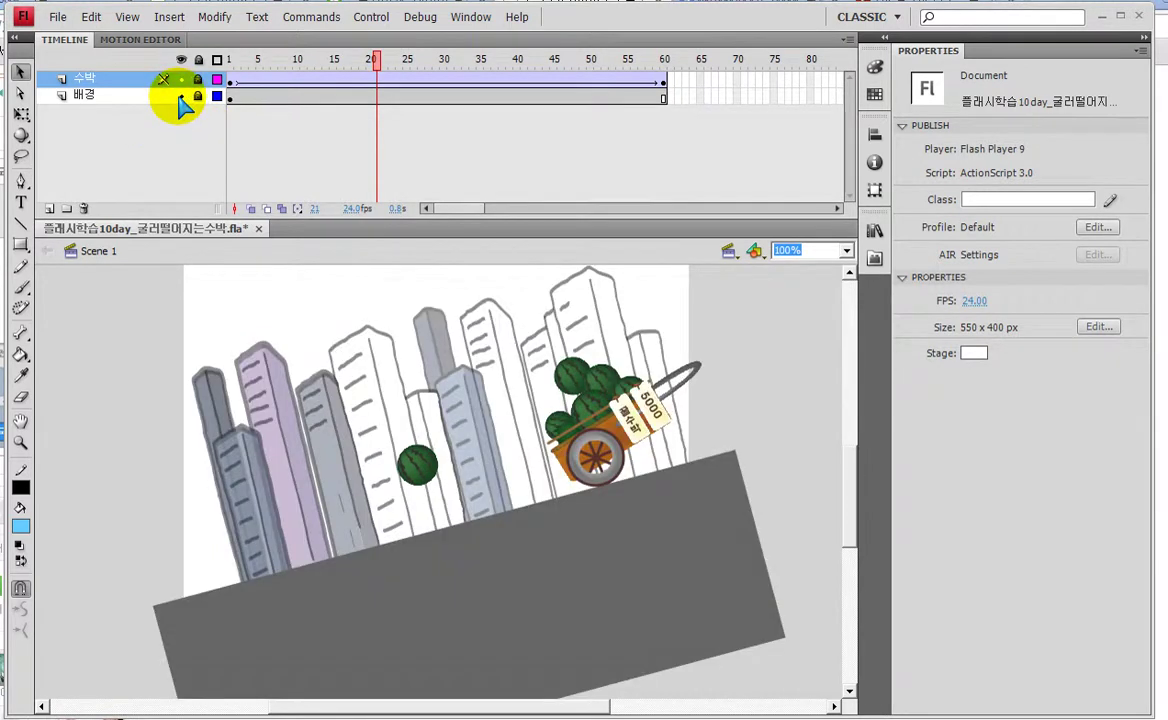
{"action": "left_click", "coordinate": [230, 80]}
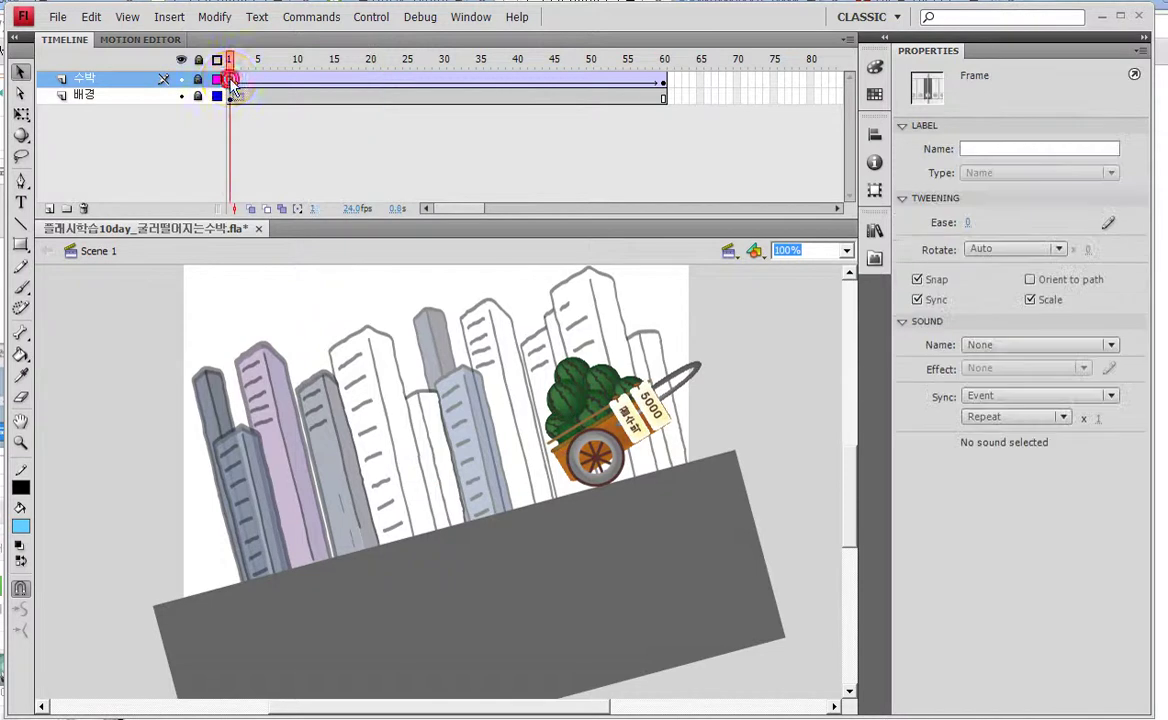
{"action": "left_click", "coordinate": [181, 96]}
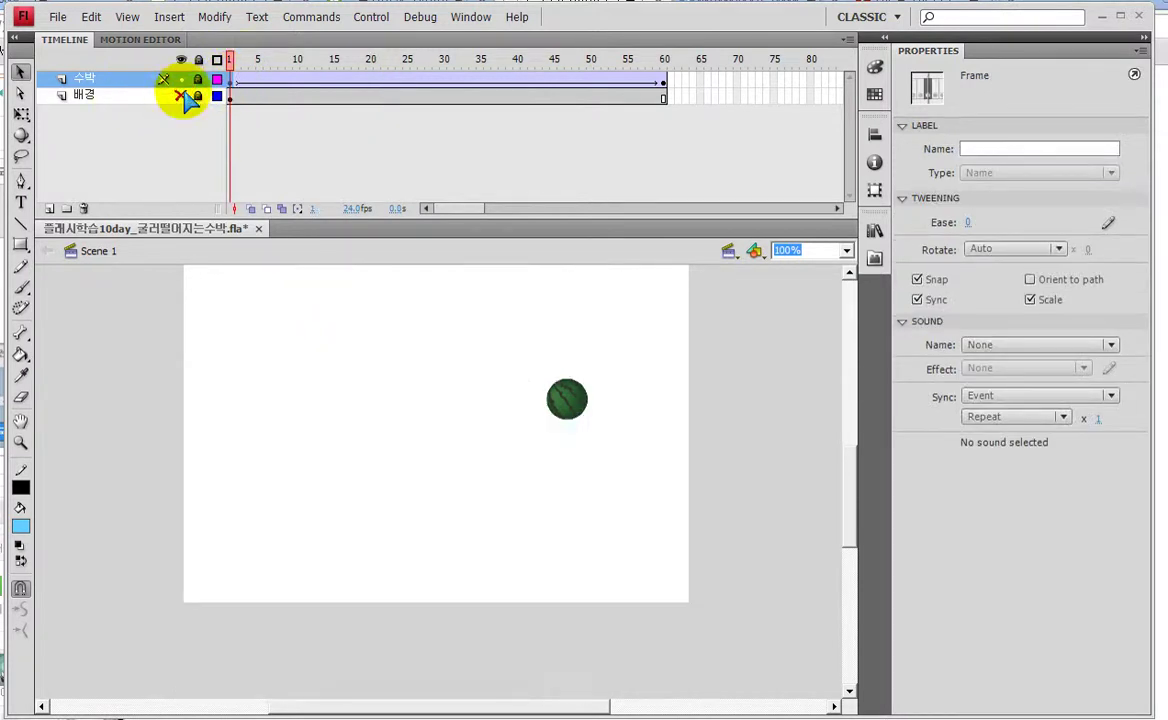
{"action": "left_click", "coordinate": [182, 96]}
- Add a classic motion guide to the 수박 layer
{"action": "right_click", "coordinate": [97, 83]}
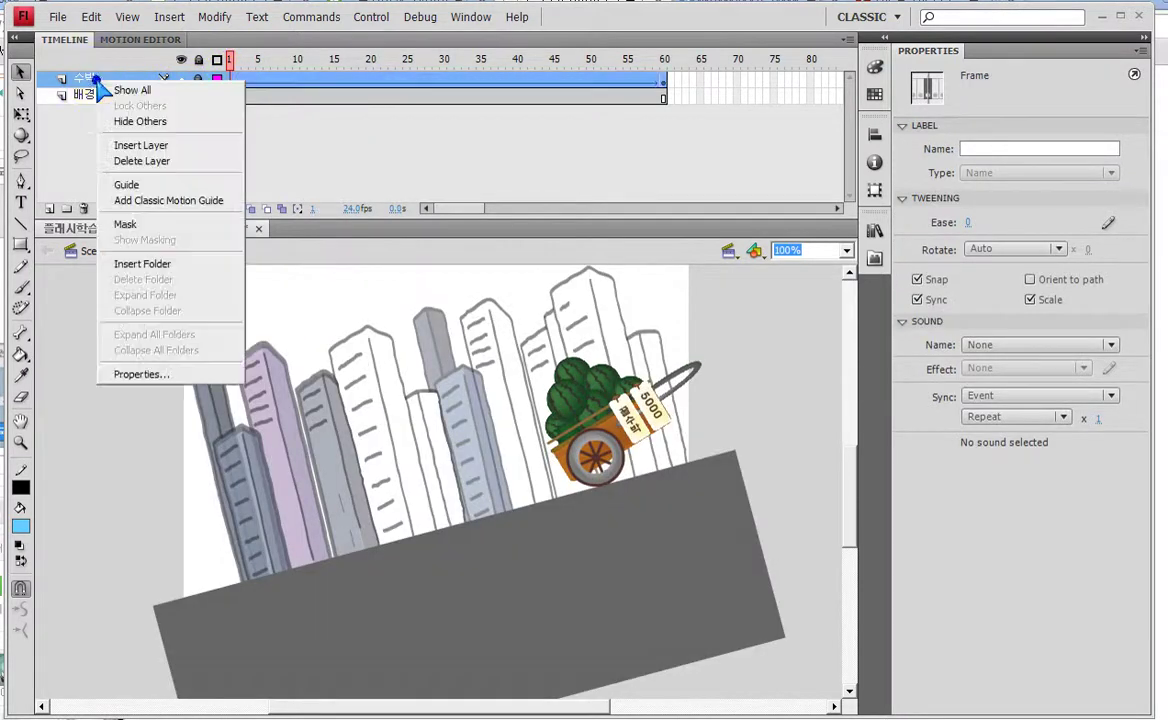
{"action": "left_click", "coordinate": [170, 201]}
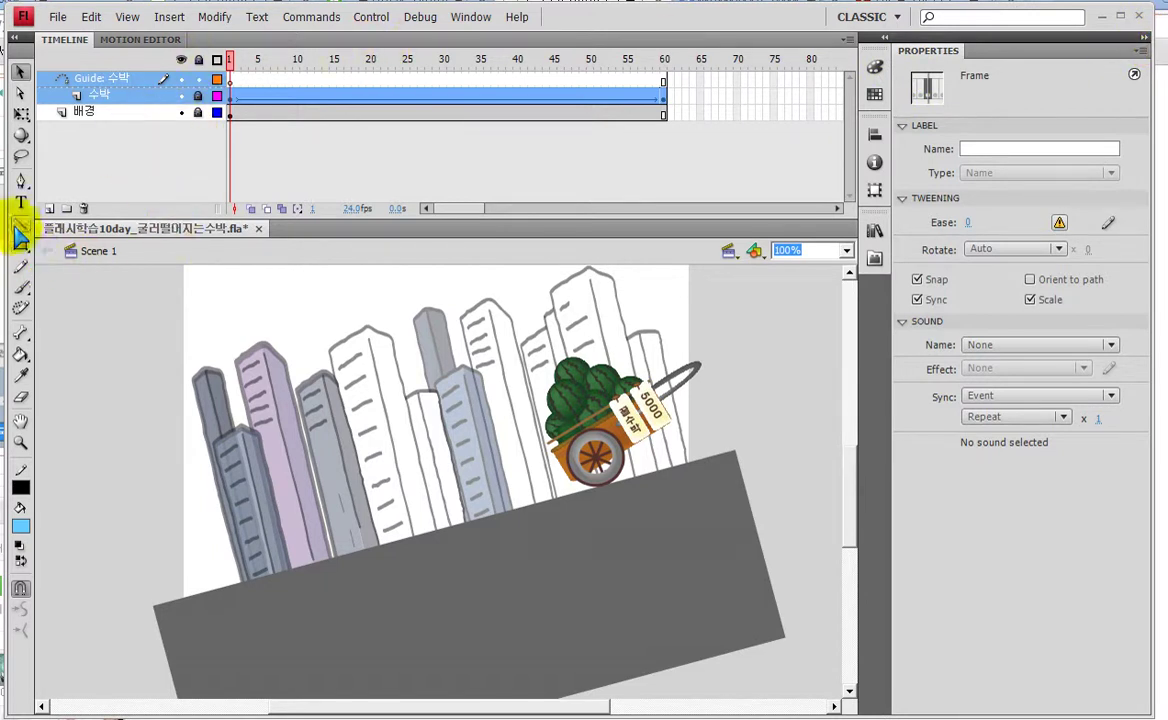
- Set up the Pen tool with a red solid stroke 3 points thick
{"action": "left_click", "coordinate": [21, 181]}
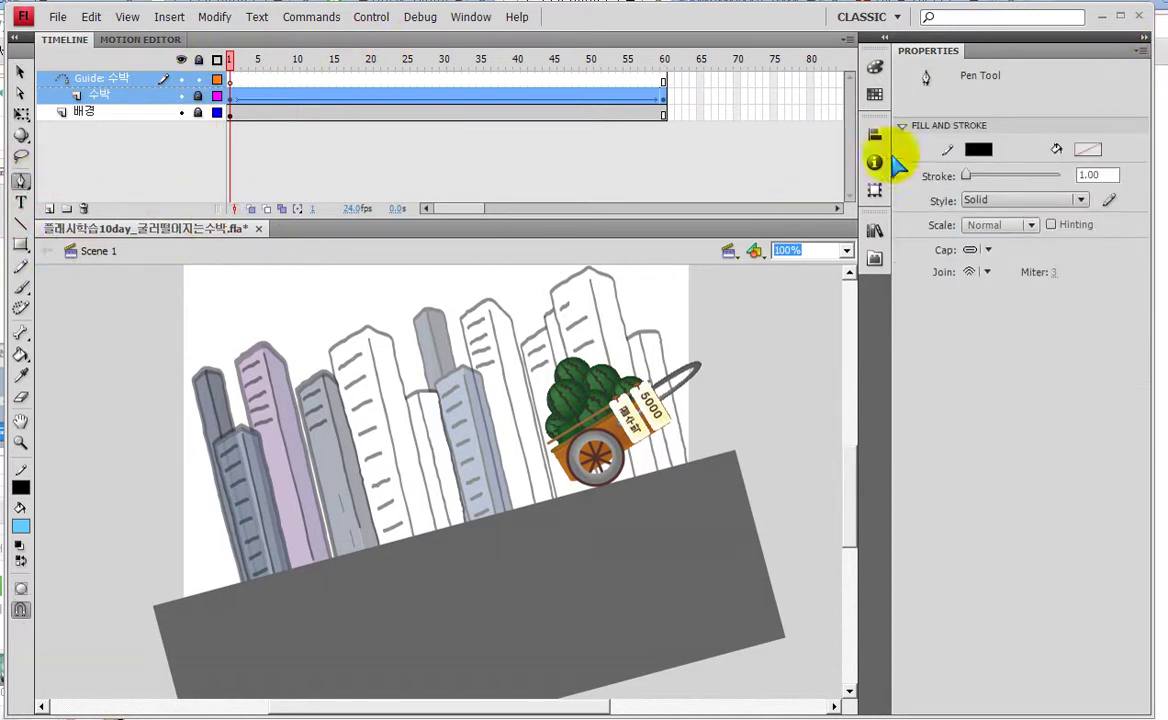
{"action": "left_click", "coordinate": [978, 149]}
{"action": "left_click", "coordinate": [985, 266]}
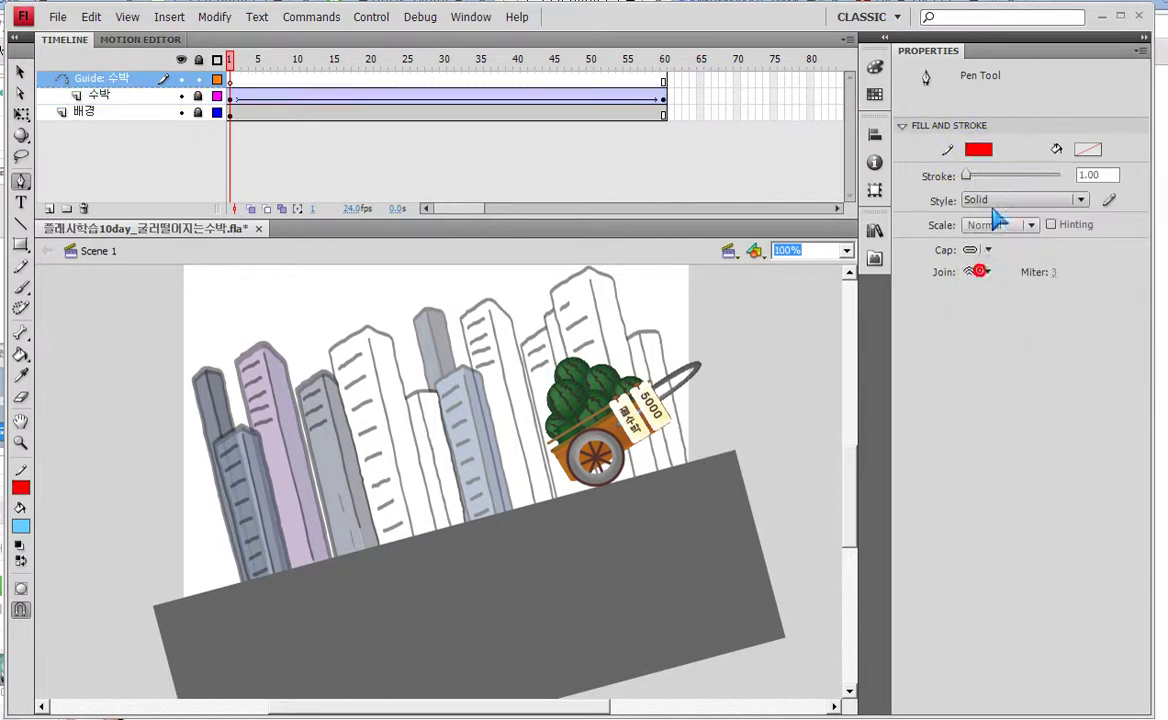
{"action": "left_click", "coordinate": [1097, 172]}
{"action": "type", "text": "3"}
{"action": "key", "text": "Return"}
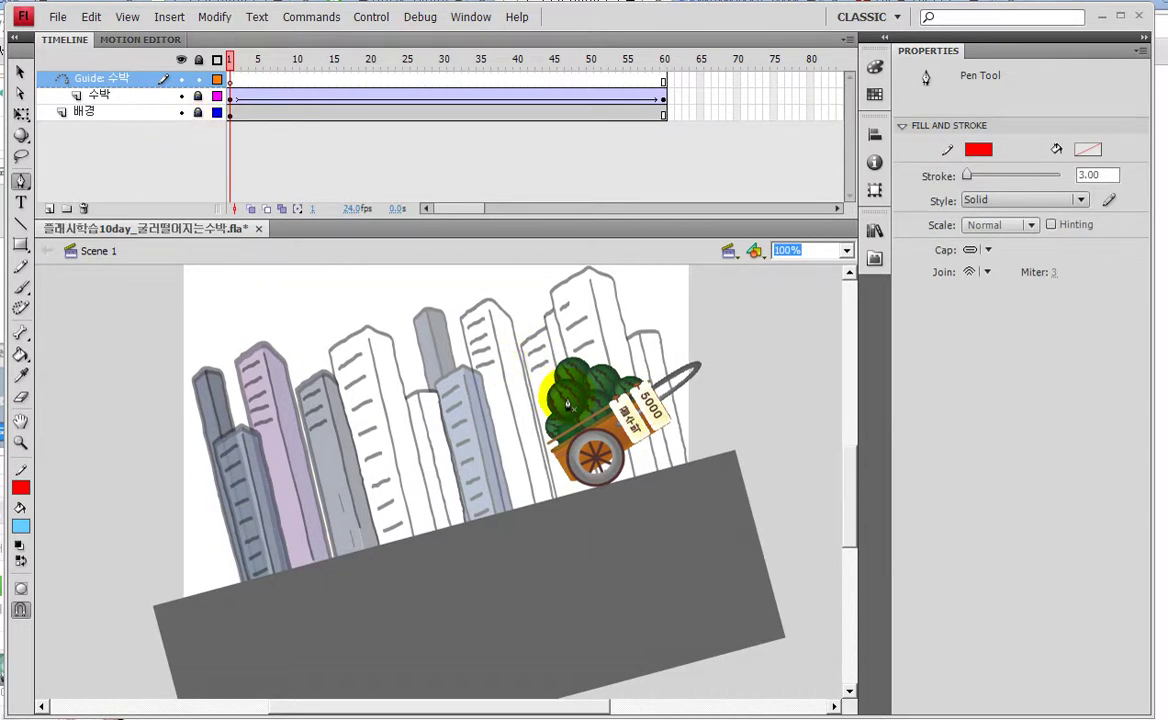
{"action": "left_click", "coordinate": [181, 112]}
{"action": "left_click", "coordinate": [566, 400]}
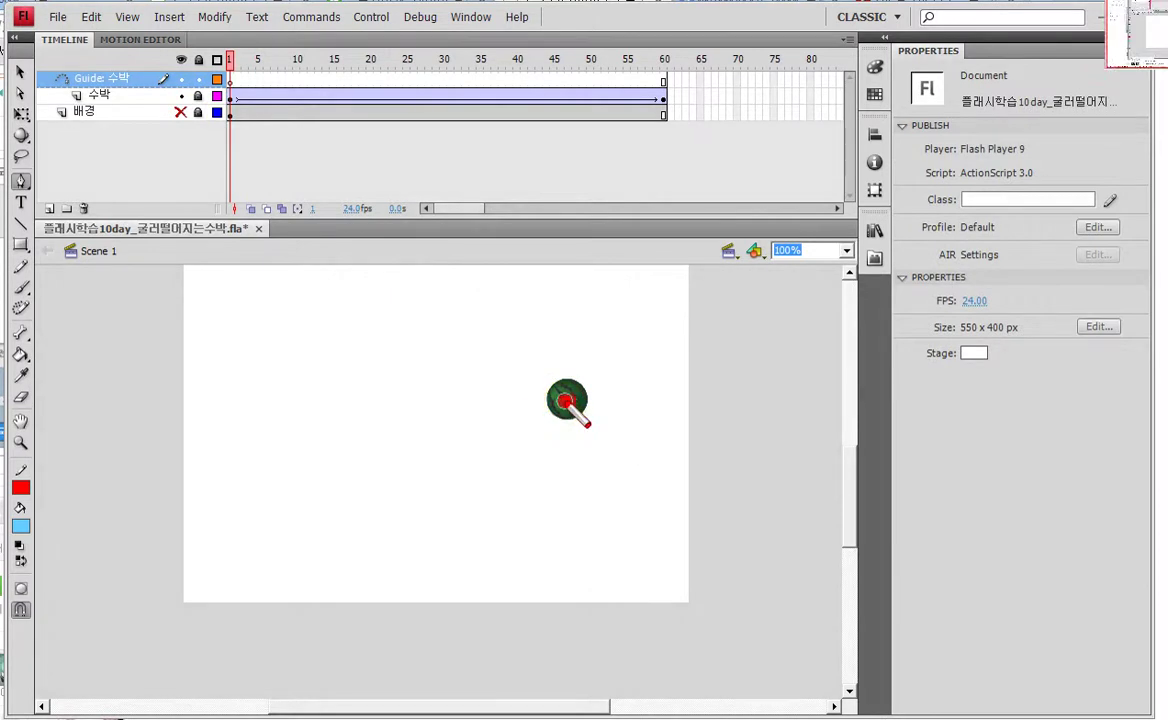
{"action": "mouse_move", "coordinate": [471, 546]}
{"action": "left_mouse_down"}
{"action": "mouse_move", "coordinate": [405, 620]}
{"action": "mouse_move", "coordinate": [440, 636]}
{"action": "left_mouse_up"}
{"action": "left_click_drag", "start_coordinate": [325, 548], "coordinate": [284, 606]}
{"action": "left_click_drag", "start_coordinate": [245, 570], "coordinate": [285, 606]}
{"action": "mouse_move", "coordinate": [183, 570]}
{"action": "left_mouse_down"}
{"action": "mouse_move", "coordinate": [116, 607]}
{"action": "mouse_move", "coordinate": [160, 630]}
{"action": "left_mouse_up"}
{"action": "left_click_drag", "start_coordinate": [90, 565], "coordinate": [55, 598]}
{"action": "mouse_move", "coordinate": [563, 405]}
{"action": "left_mouse_down"}
{"action": "mouse_move", "coordinate": [443, 558]}
{"action": "mouse_move", "coordinate": [355, 502]}
{"action": "mouse_move", "coordinate": [263, 490]}
{"action": "mouse_move", "coordinate": [162, 542]}
{"action": "left_mouse_up"}
{"action": "mouse_move", "coordinate": [428, 507]}
{"action": "left_mouse_down"}
{"action": "mouse_move", "coordinate": [286, 558]}
{"action": "mouse_move", "coordinate": [280, 535]}
{"action": "mouse_move", "coordinate": [162, 530]}
{"action": "left_mouse_up"}
{"action": "key", "text": "Escape"}
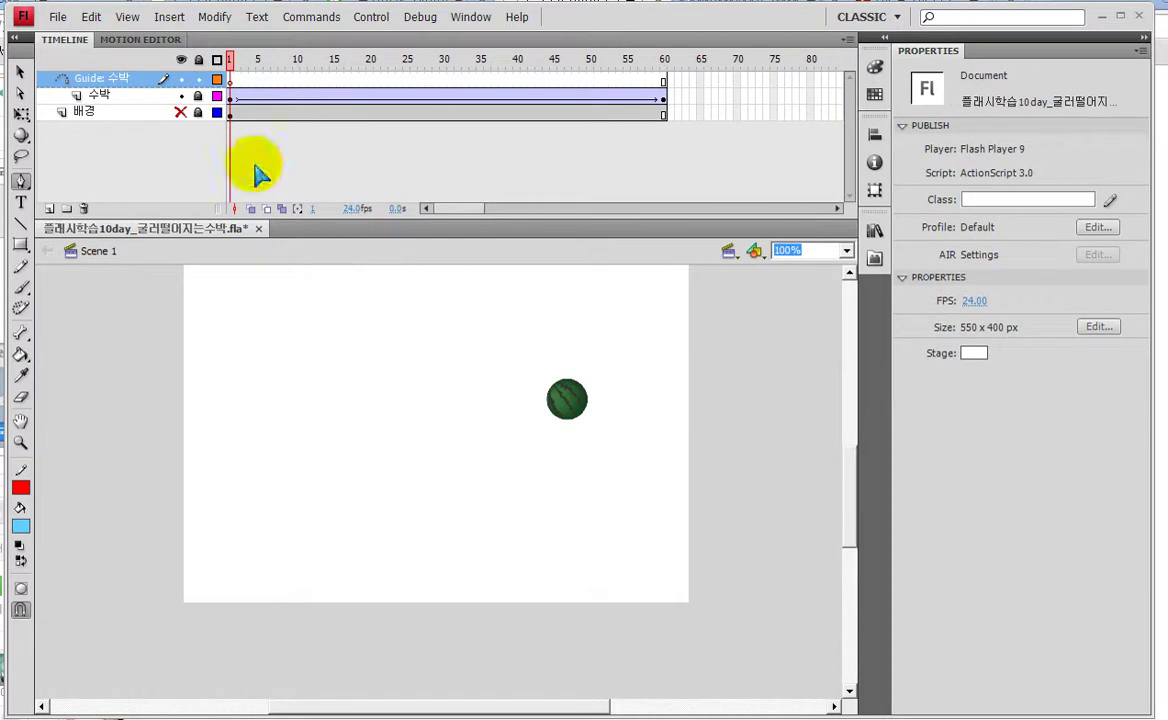
{"action": "left_click", "coordinate": [230, 82]}
{"action": "left_click", "coordinate": [181, 112]}
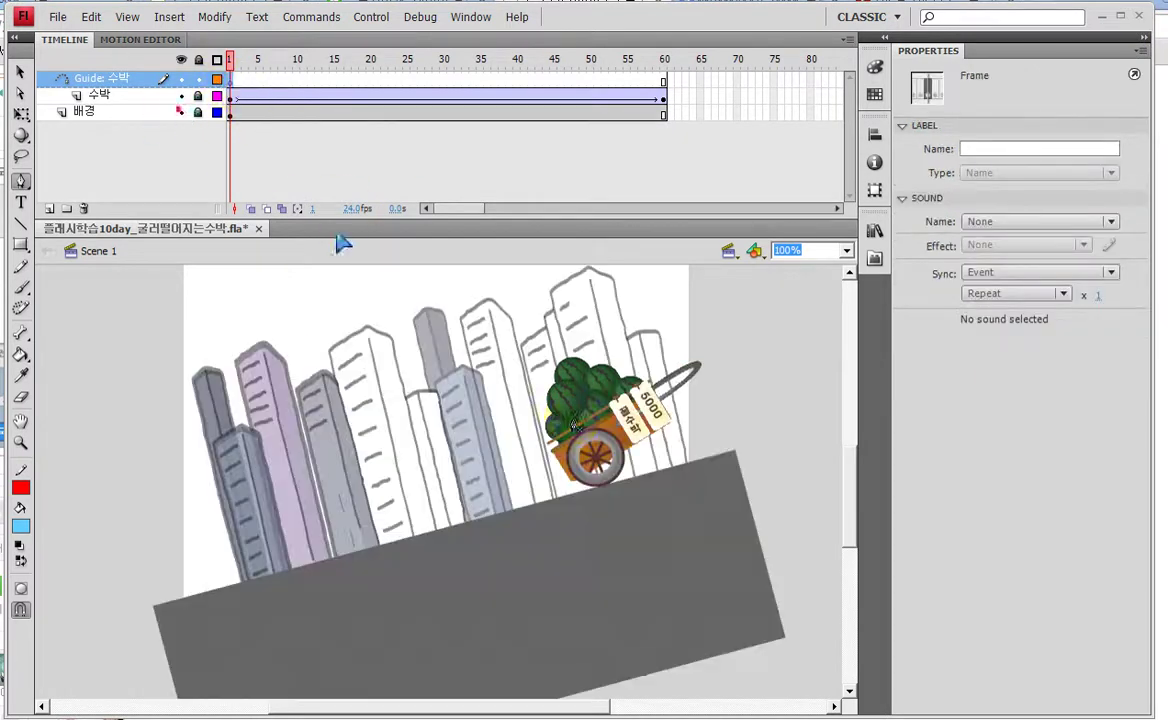
- On the guide layer, draw a curved path from the watermelon's center to just above the slope, ending it in a corner point
{"action": "left_click", "coordinate": [567, 399]}
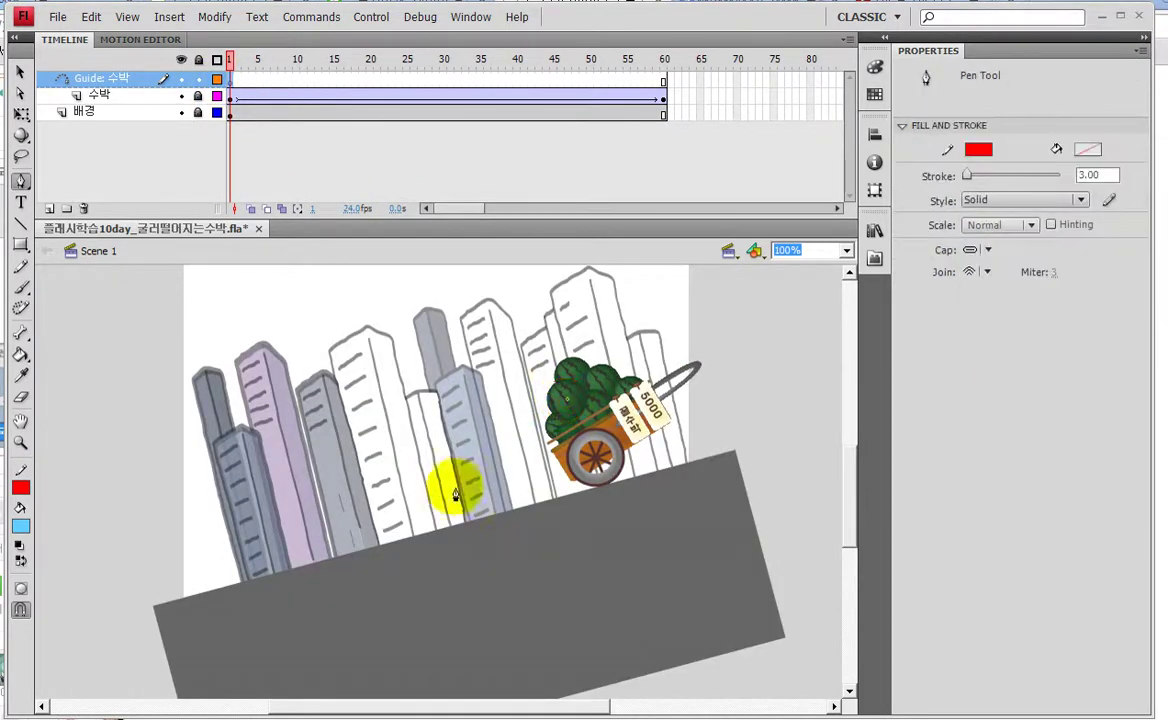
{"action": "left_click_drag", "start_coordinate": [454, 502], "coordinate": [443, 535]}
{"action": "left_click", "coordinate": [455, 508]}
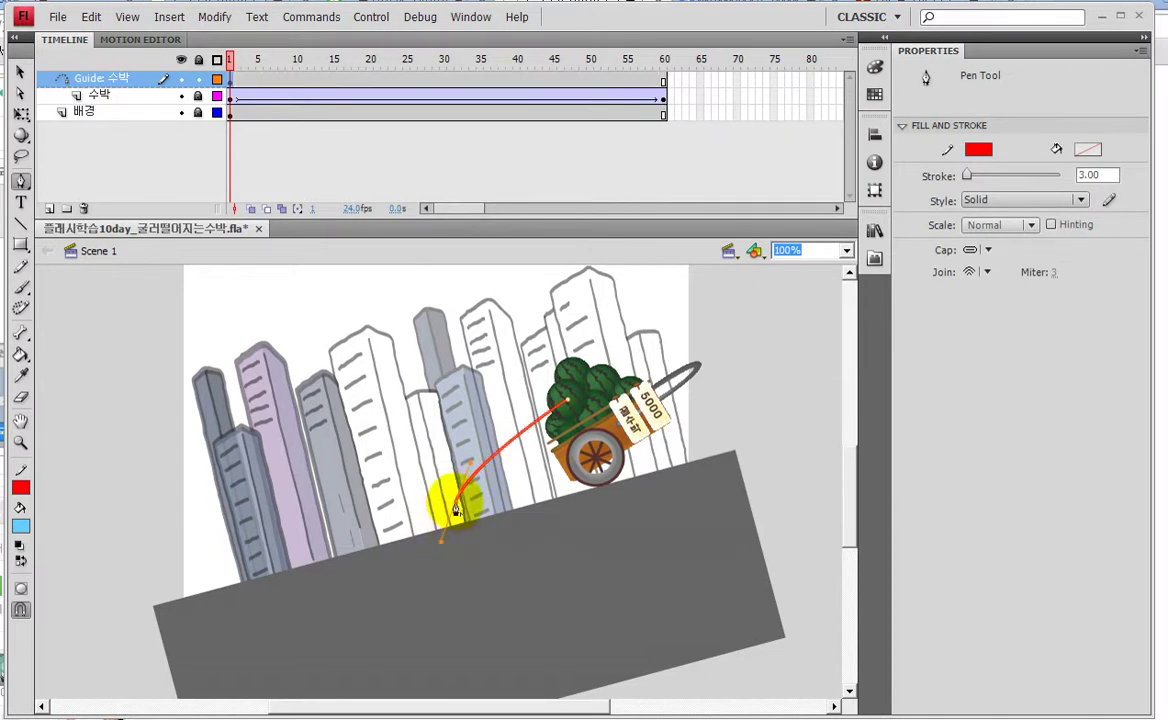
{"action": "left_click", "coordinate": [455, 503]}
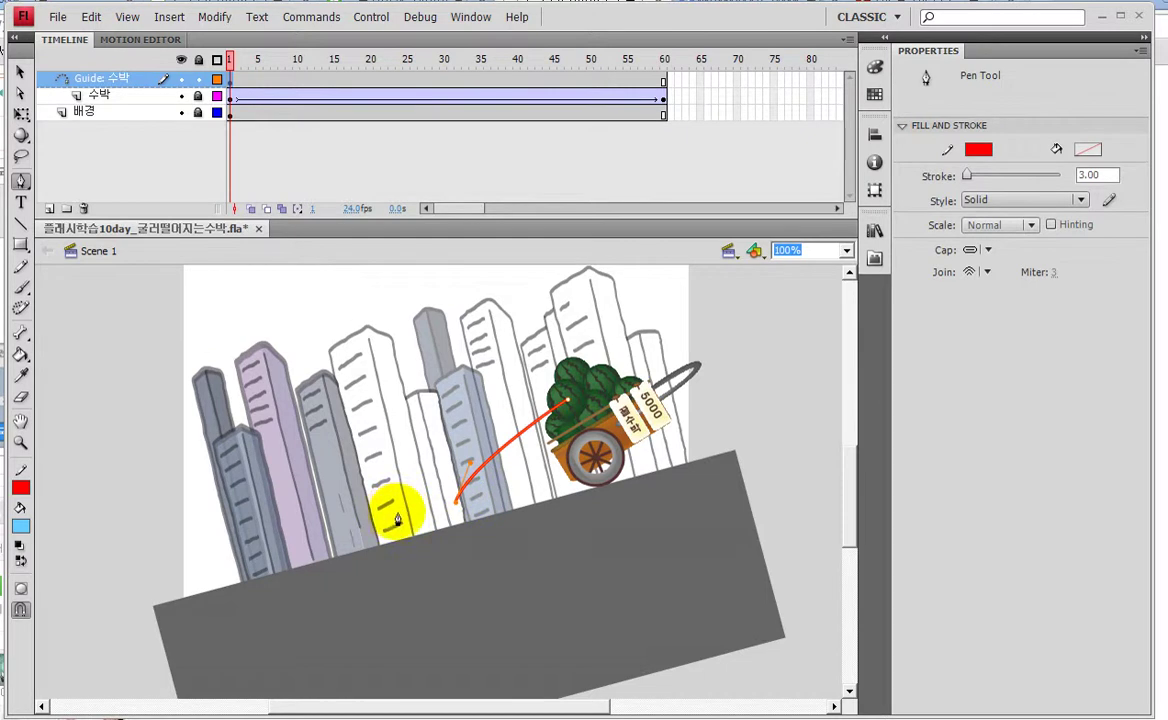
- Continue the guide path down the slope with four small bounce arcs, turning each landing anchor into a corner point
{"action": "left_click_drag", "start_coordinate": [397, 515], "coordinate": [384, 549]}
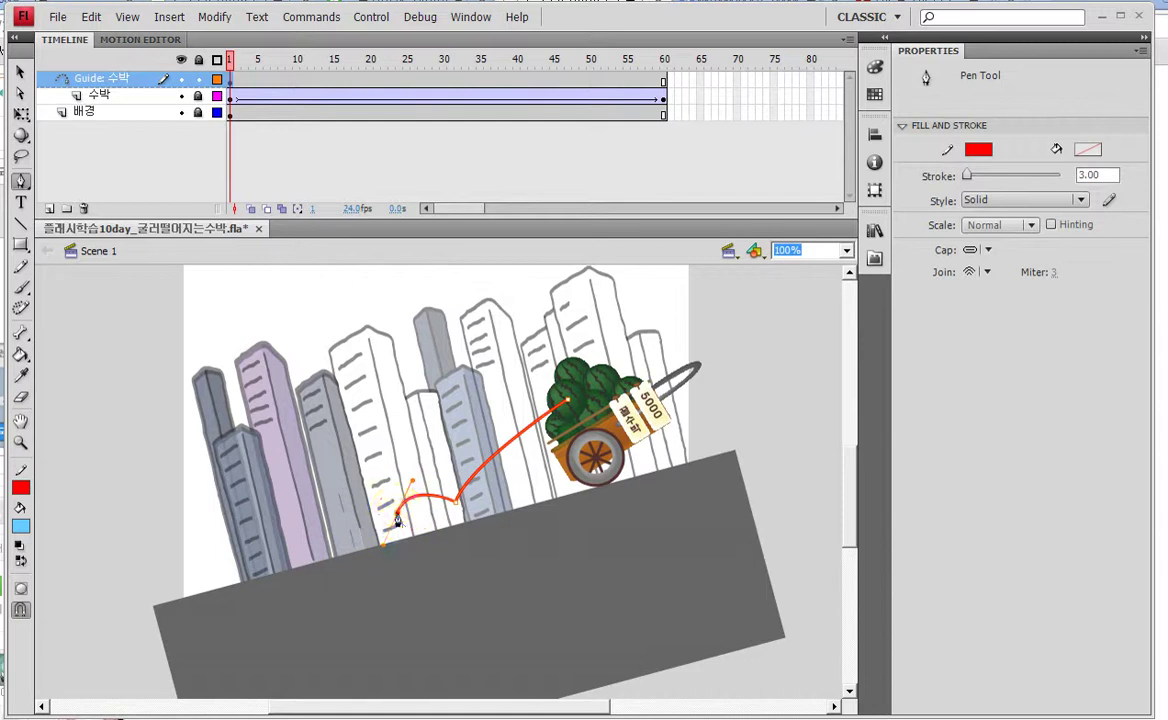
{"action": "left_click", "coordinate": [397, 515]}
{"action": "left_click_drag", "start_coordinate": [350, 528], "coordinate": [341, 562]}
{"action": "left_click", "coordinate": [313, 540]}
{"action": "left_click_drag", "start_coordinate": [309, 543], "coordinate": [297, 566]}
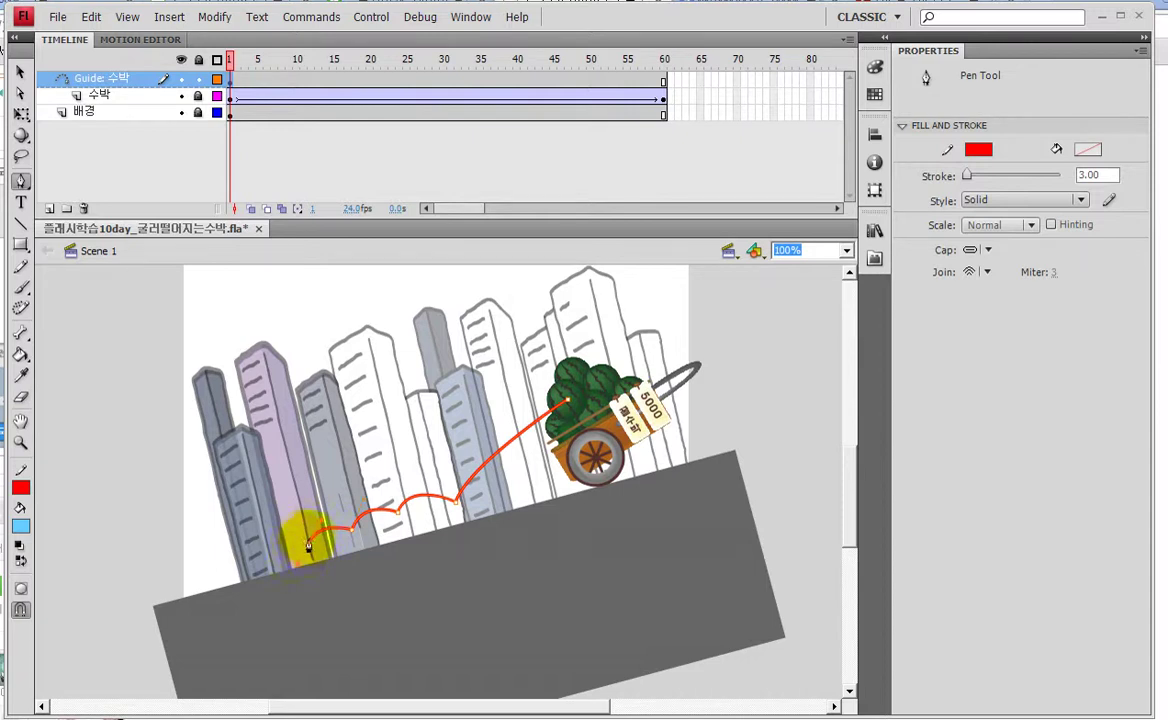
{"action": "left_click", "coordinate": [309, 542]}
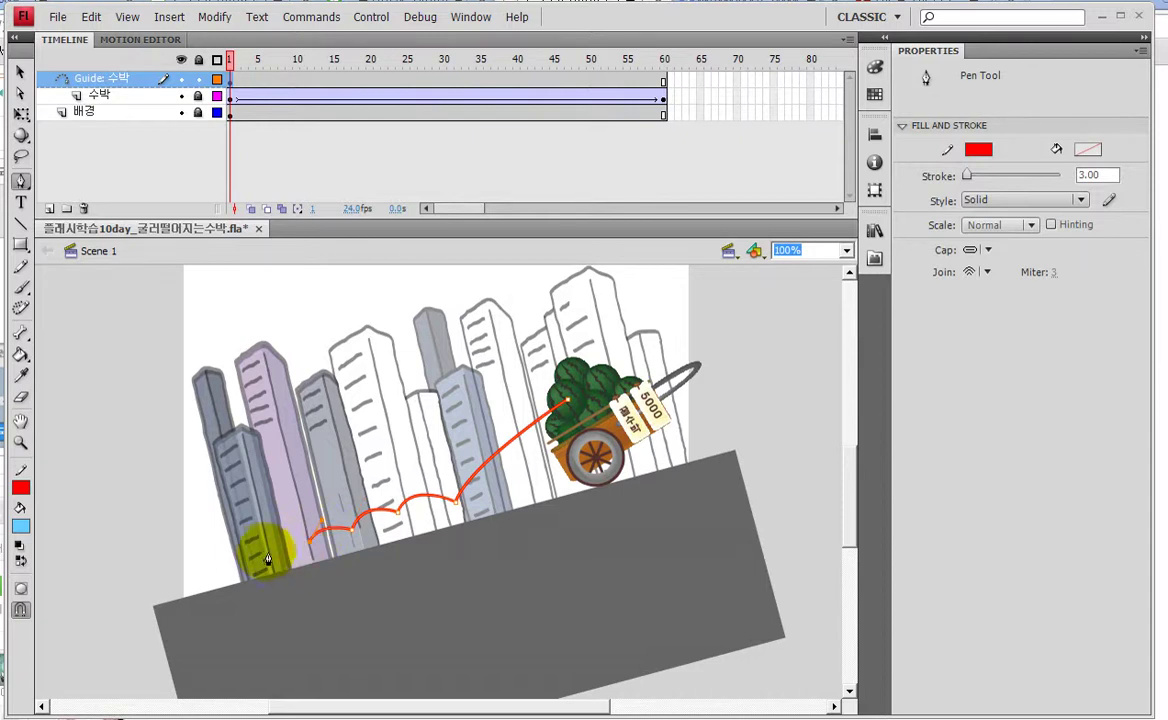
{"action": "left_click_drag", "start_coordinate": [263, 554], "coordinate": [217, 582]}
{"action": "left_click", "coordinate": [262, 555]}
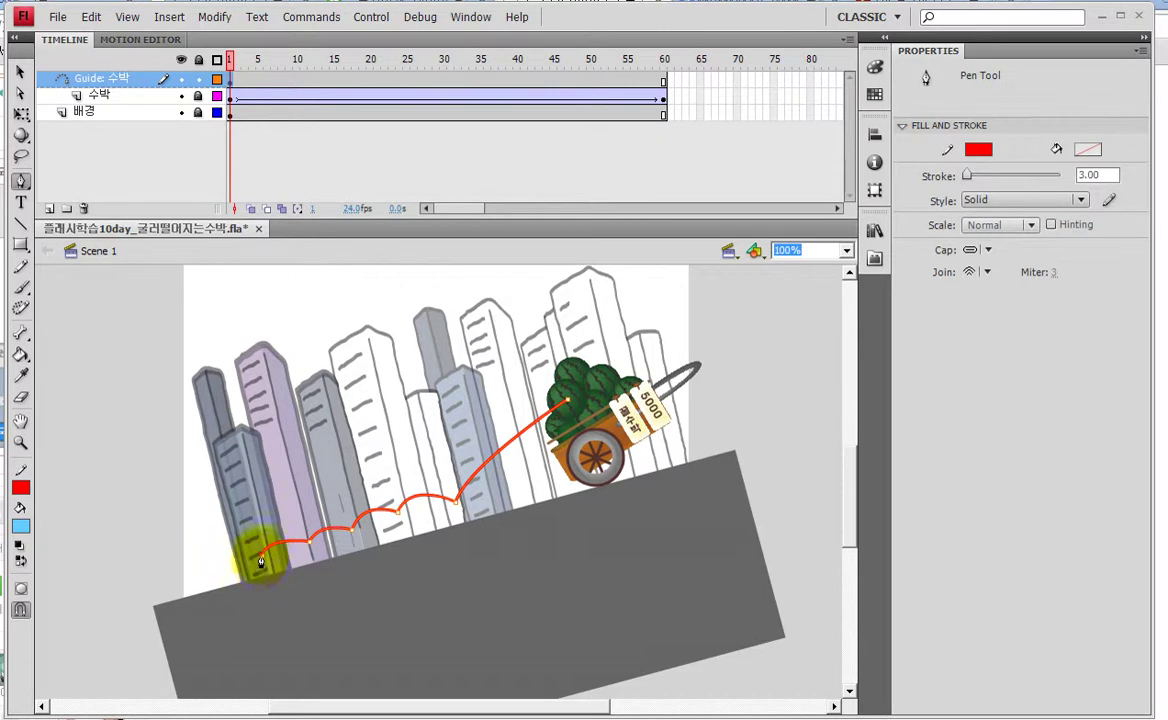
- Add five more small bounce arcs to the guide path, ending it off the stage beyond the slope's lower end
{"action": "left_click", "coordinate": [231, 572]}
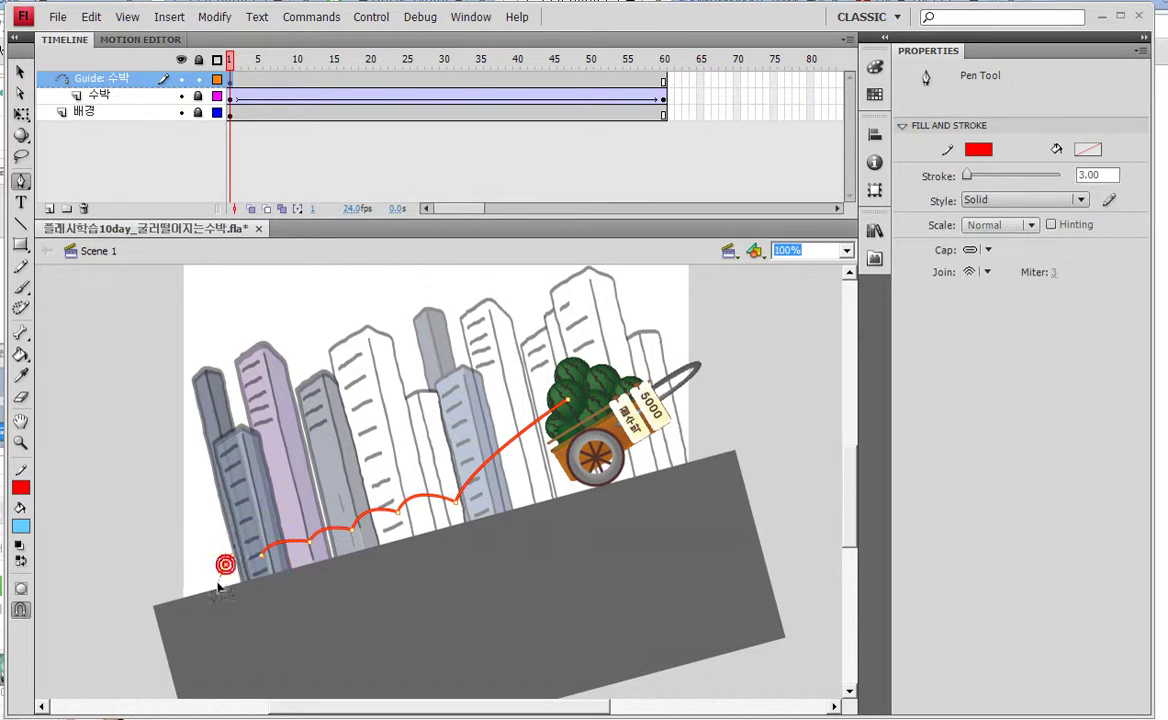
{"action": "left_click_drag", "start_coordinate": [192, 570], "coordinate": [147, 600]}
{"action": "left_click", "coordinate": [192, 570]}
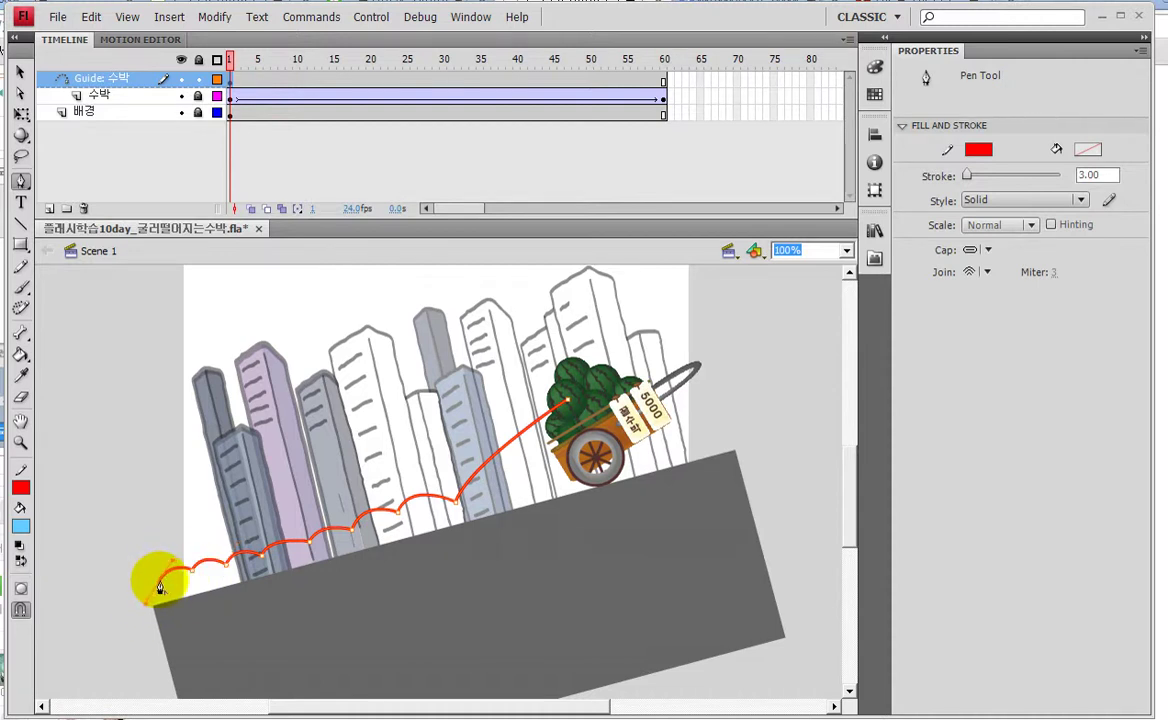
{"action": "left_click", "coordinate": [160, 582]}
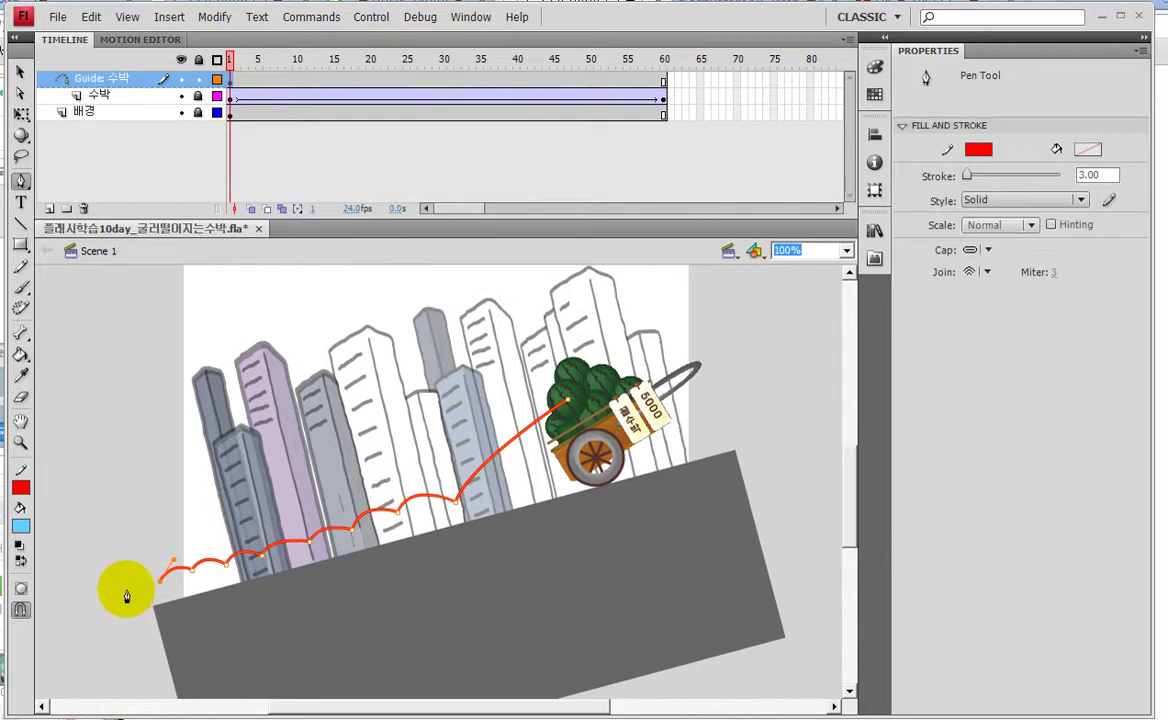
{"action": "left_click", "coordinate": [115, 611]}
{"action": "left_click", "coordinate": [125, 591]}
{"action": "left_click", "coordinate": [86, 624]}
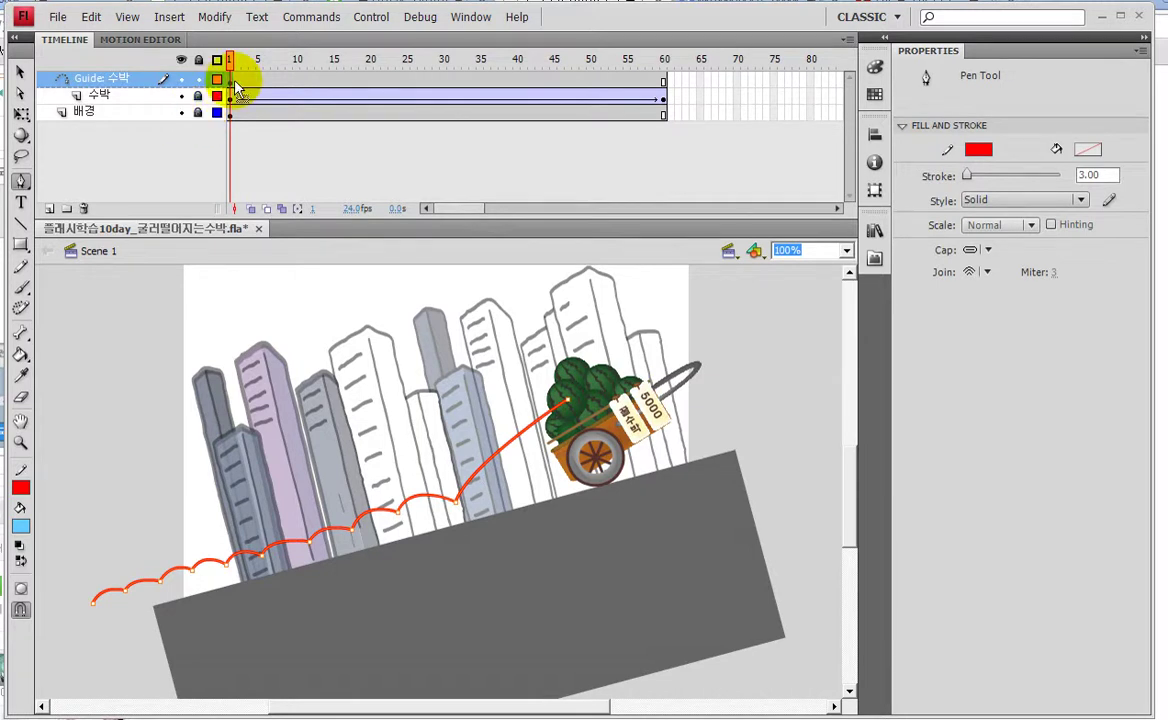
- Lock the guide layer and unlock the 수박 layer, toggling the 수박 layer's outline display on and off
{"action": "left_click", "coordinate": [226, 78]}
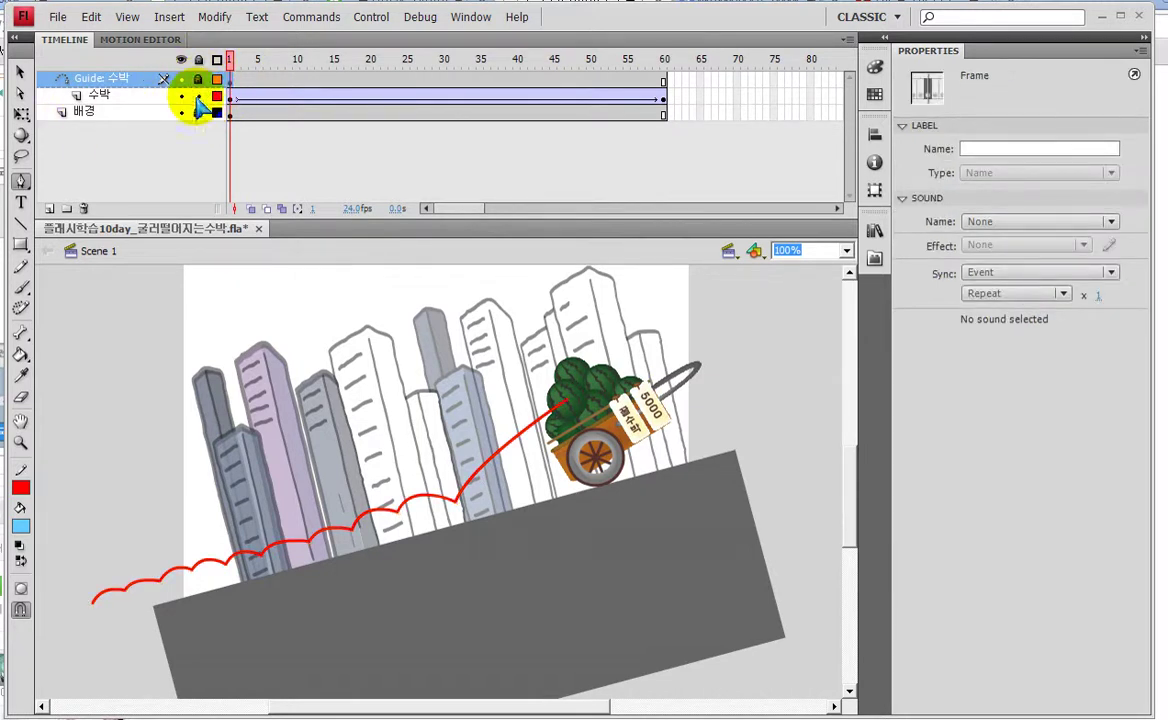
{"action": "left_click", "coordinate": [231, 96]}
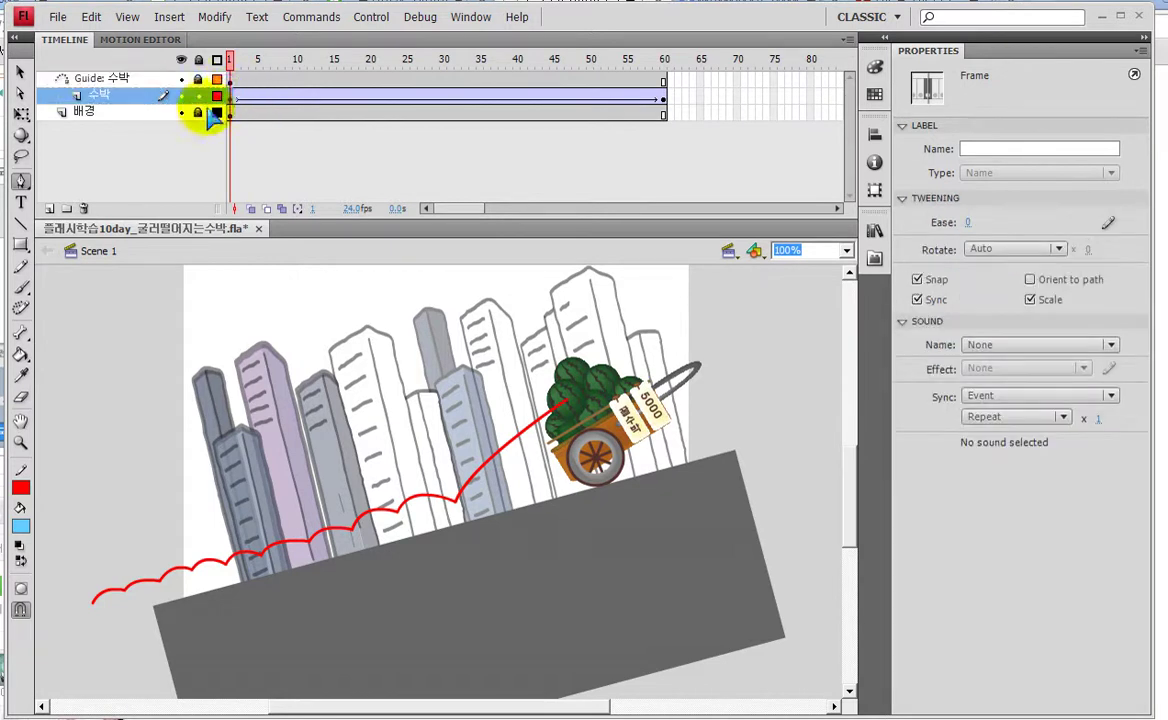
{"action": "left_click", "coordinate": [217, 95]}
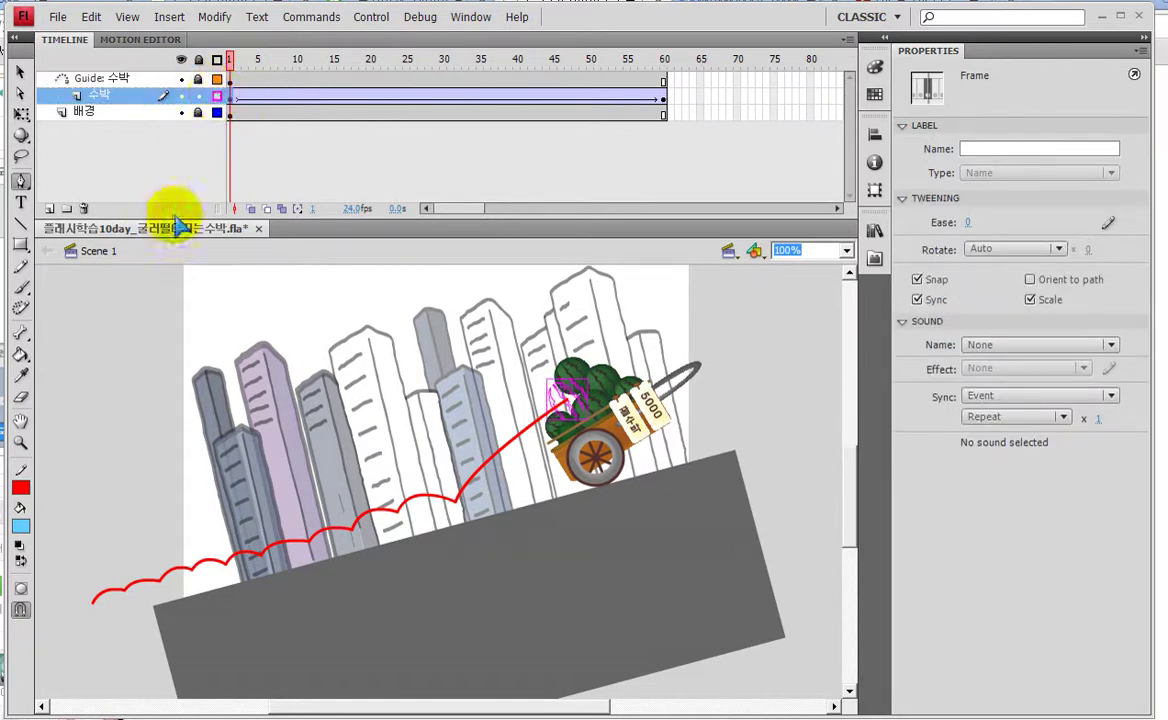
{"action": "left_click", "coordinate": [217, 95]}
- Display the guide layer as outlines and hide the 배경 layer, with the Selection tool active
{"action": "left_click", "coordinate": [216, 79]}
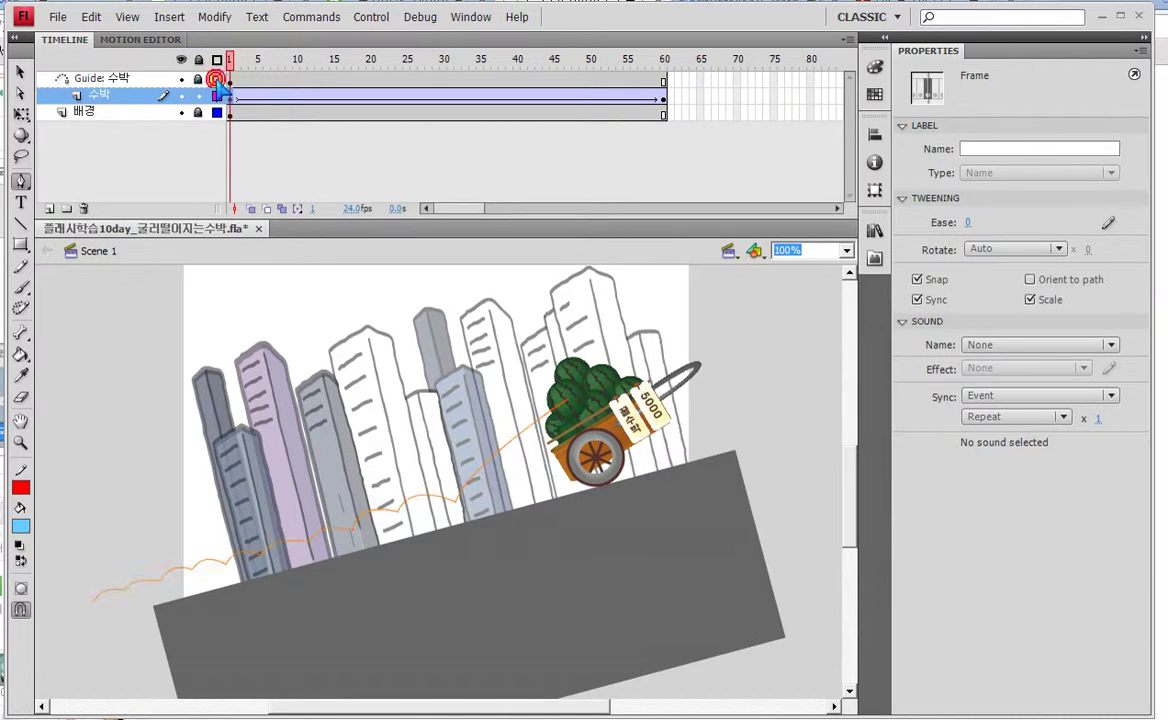
{"action": "left_click", "coordinate": [181, 112]}
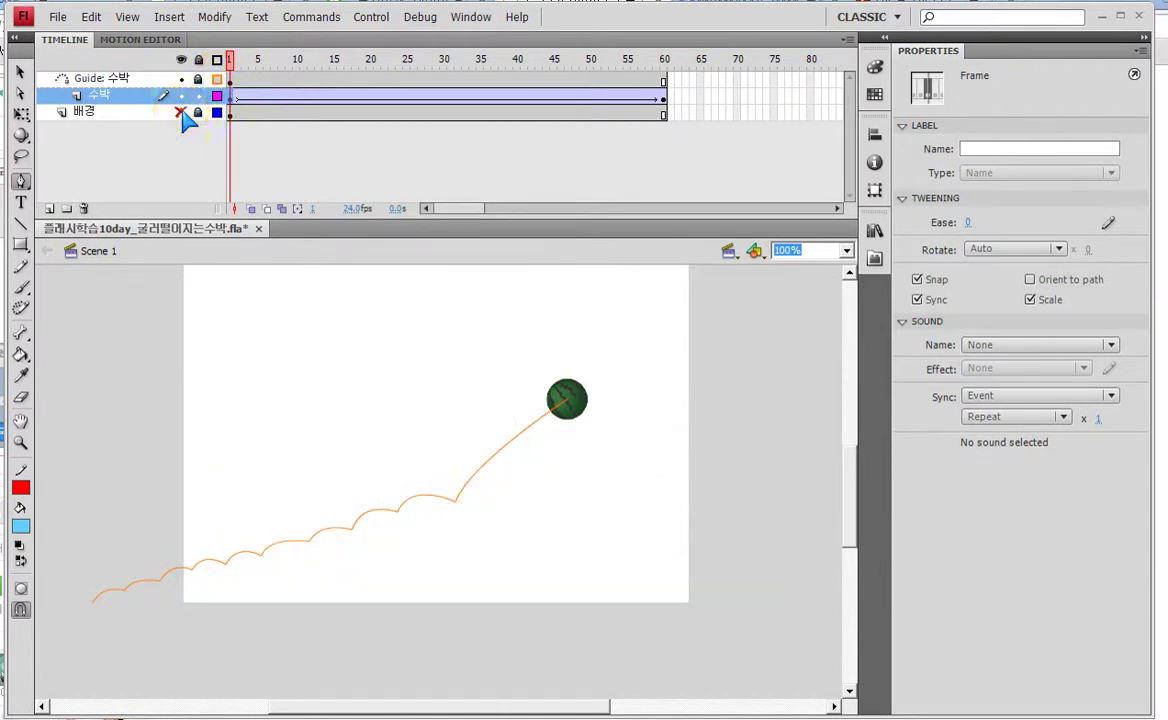
{"action": "left_click", "coordinate": [20, 72]}
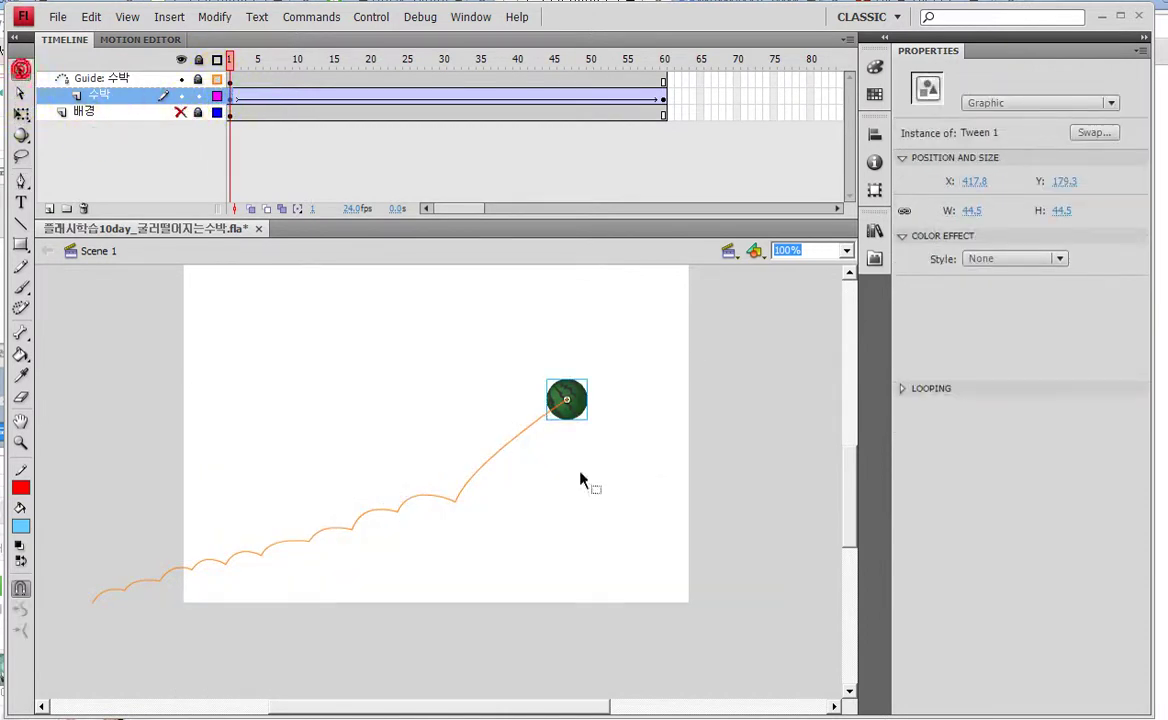
- Scrub the watermelon tween to frame 60 and back to frame 1, and test the movie
{"action": "left_click_drag", "start_coordinate": [229, 62], "coordinate": [717, 112]}
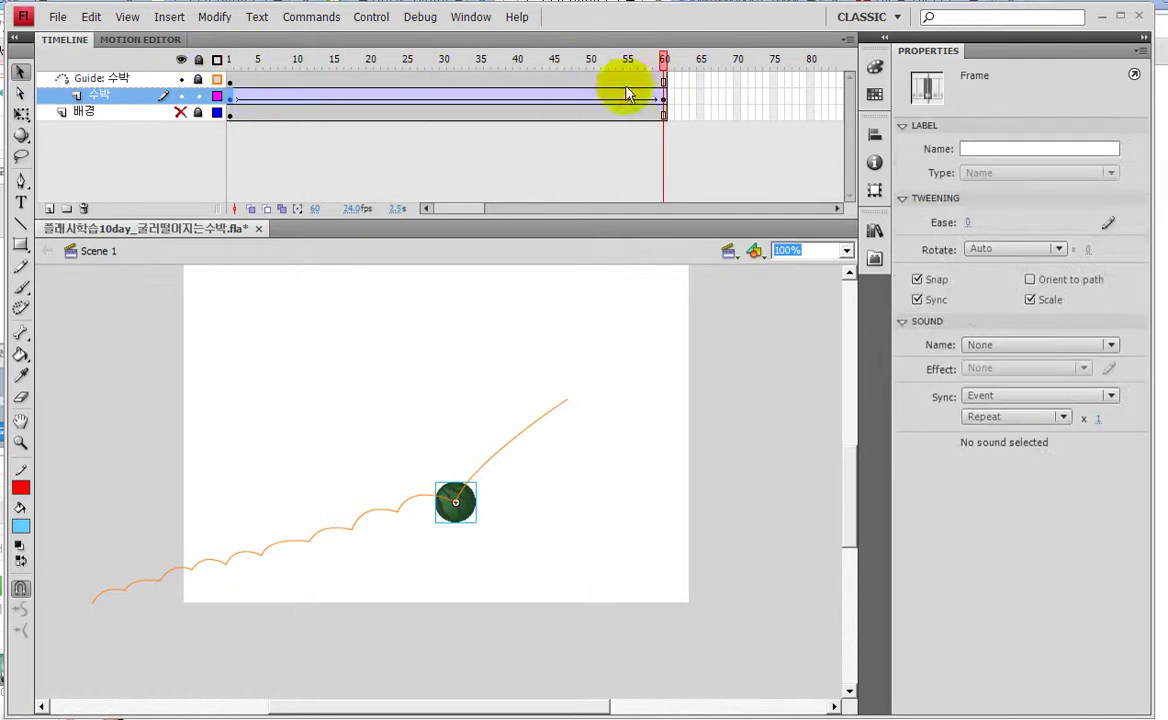
{"action": "left_click_drag", "start_coordinate": [566, 62], "coordinate": [205, 70]}
{"action": "key", "text": "ctrl+Return"}
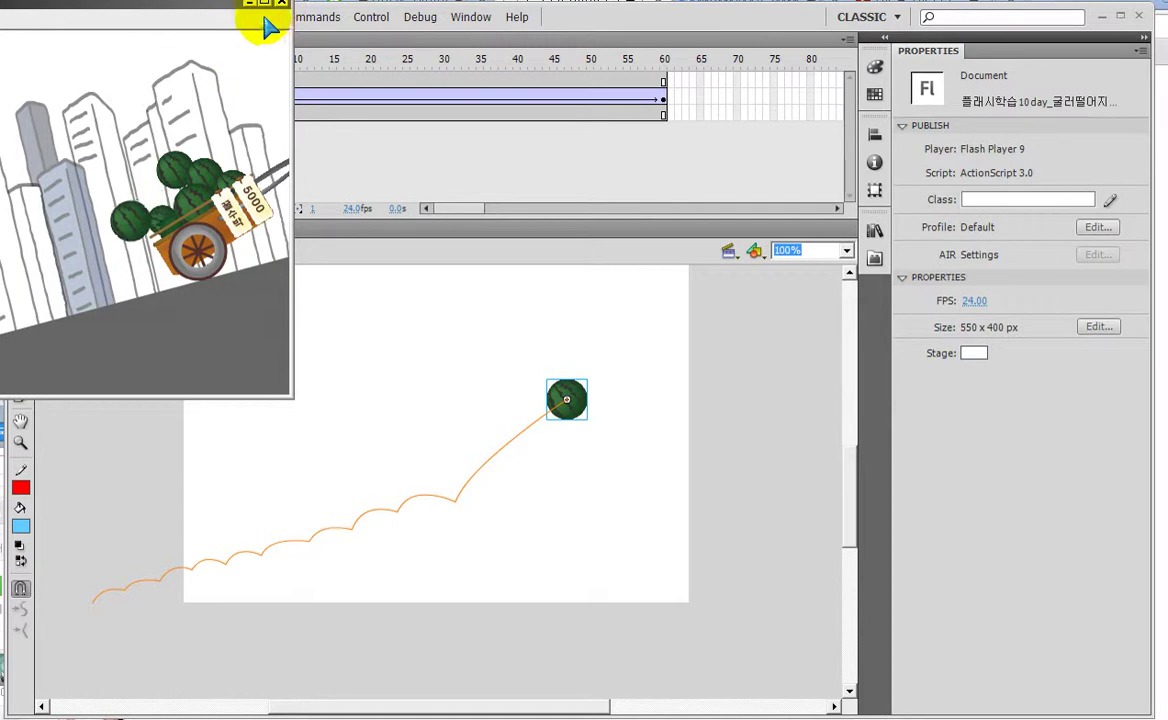
{"action": "left_click", "coordinate": [281, 4]}
- Unlock the guide layer while keeping its outline display, and scrub to frame 21 to check the watermelon on the path
{"action": "left_click", "coordinate": [215, 78]}
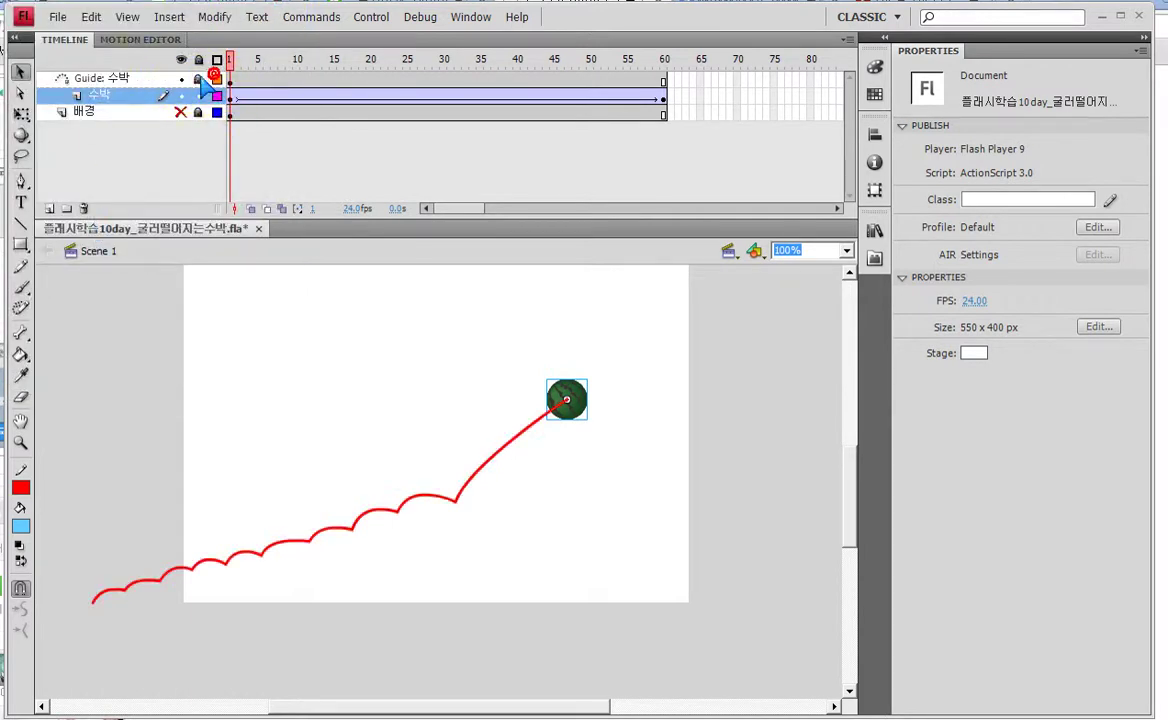
{"action": "left_click", "coordinate": [217, 79]}
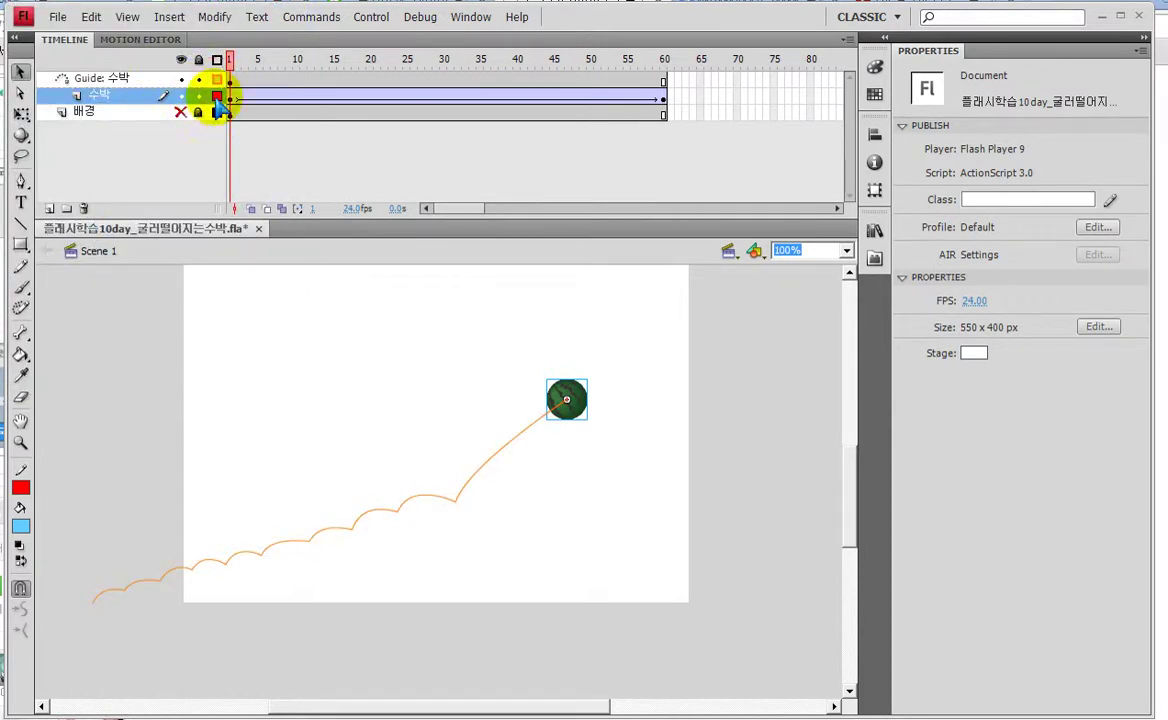
{"action": "left_click_drag", "start_coordinate": [240, 78], "coordinate": [376, 62]}
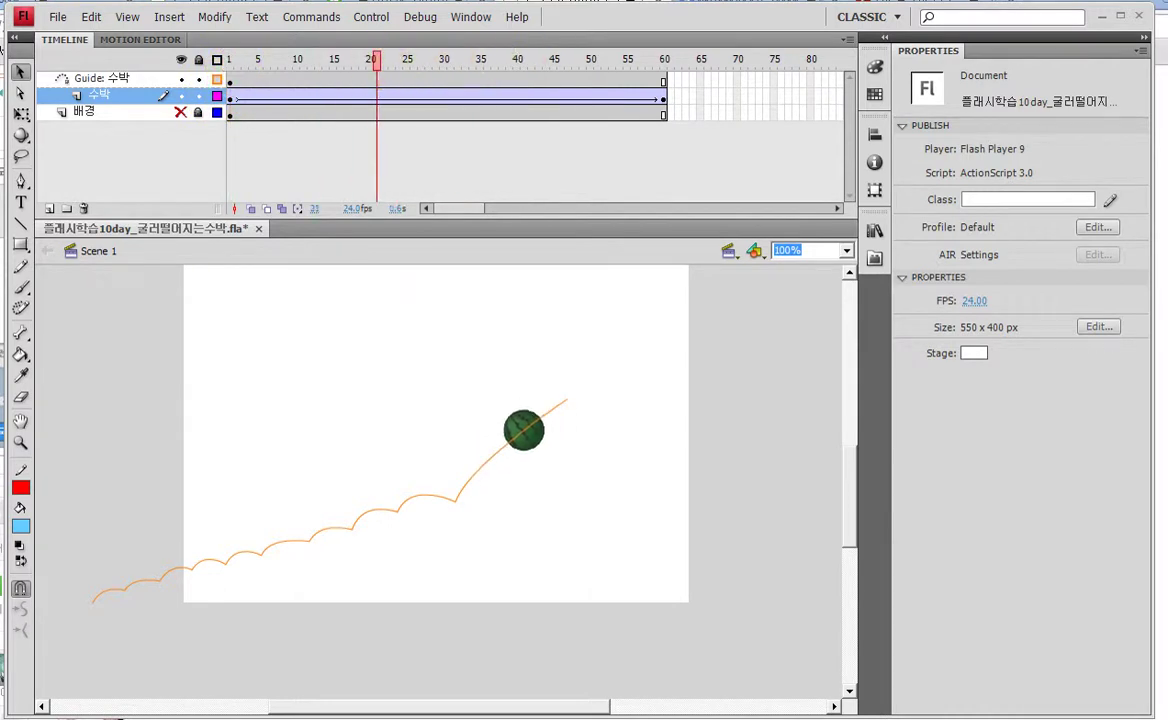
- Try to move the guide path's first bounce corner point with the Subselection tool, undo it, and return to frame 1 at 100% zoom
{"action": "left_click", "coordinate": [20, 442]}
{"action": "left_click_drag", "start_coordinate": [412, 451], "coordinate": [524, 521]}
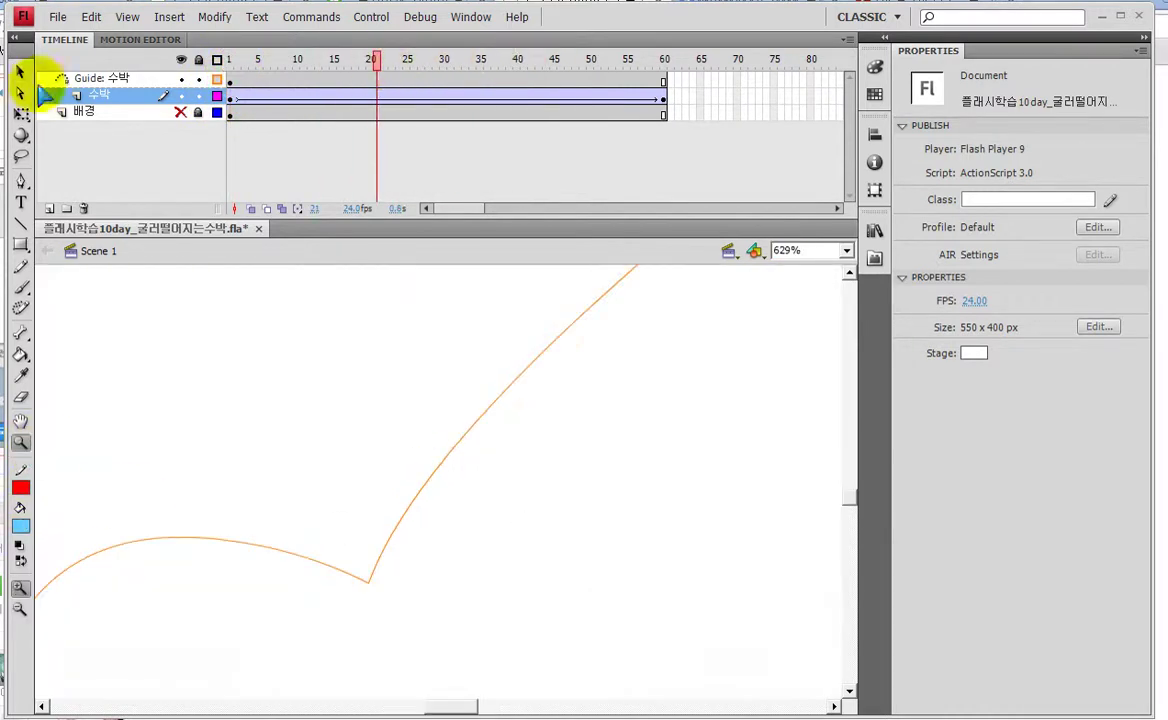
{"action": "left_click", "coordinate": [20, 74]}
{"action": "left_click", "coordinate": [343, 533]}
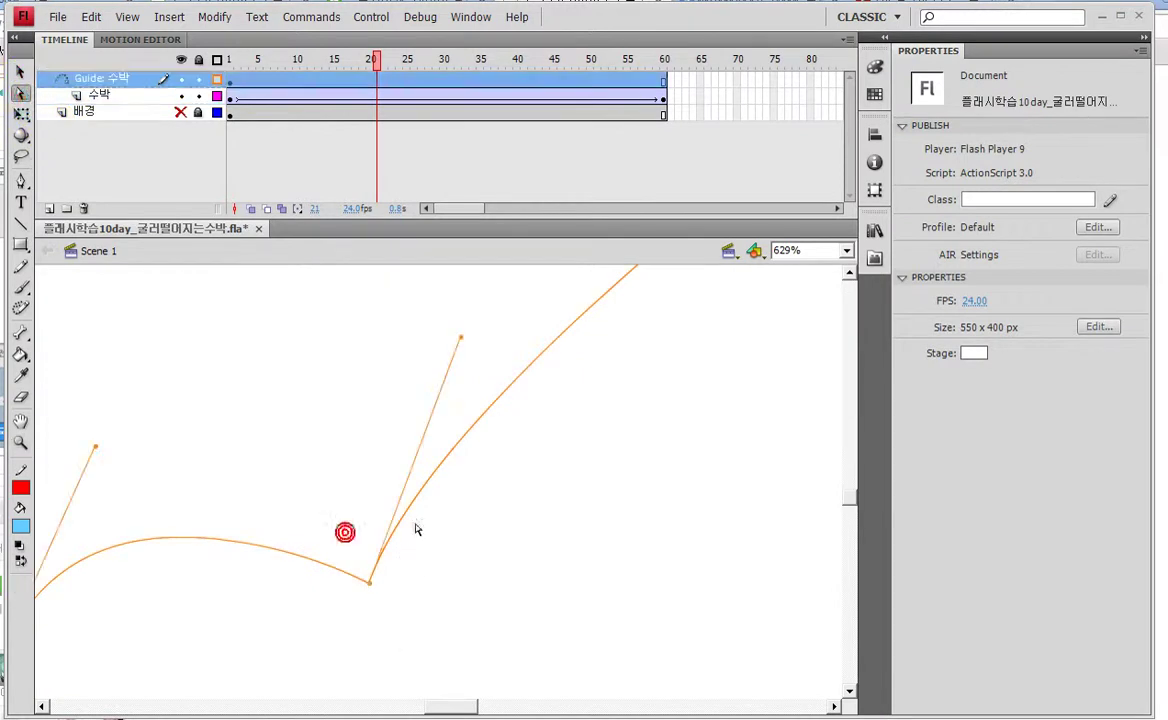
{"action": "left_click", "coordinate": [368, 581]}
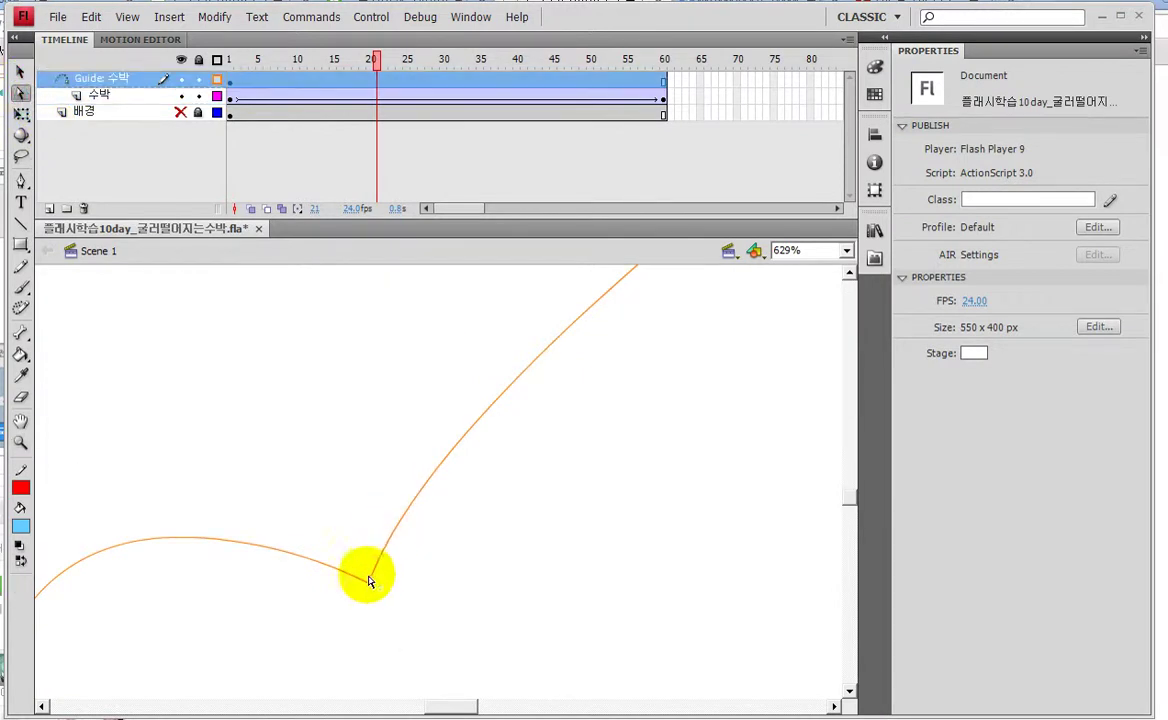
{"action": "left_click_drag", "start_coordinate": [370, 590], "coordinate": [431, 540]}
{"action": "key", "text": "ctrl+z"}
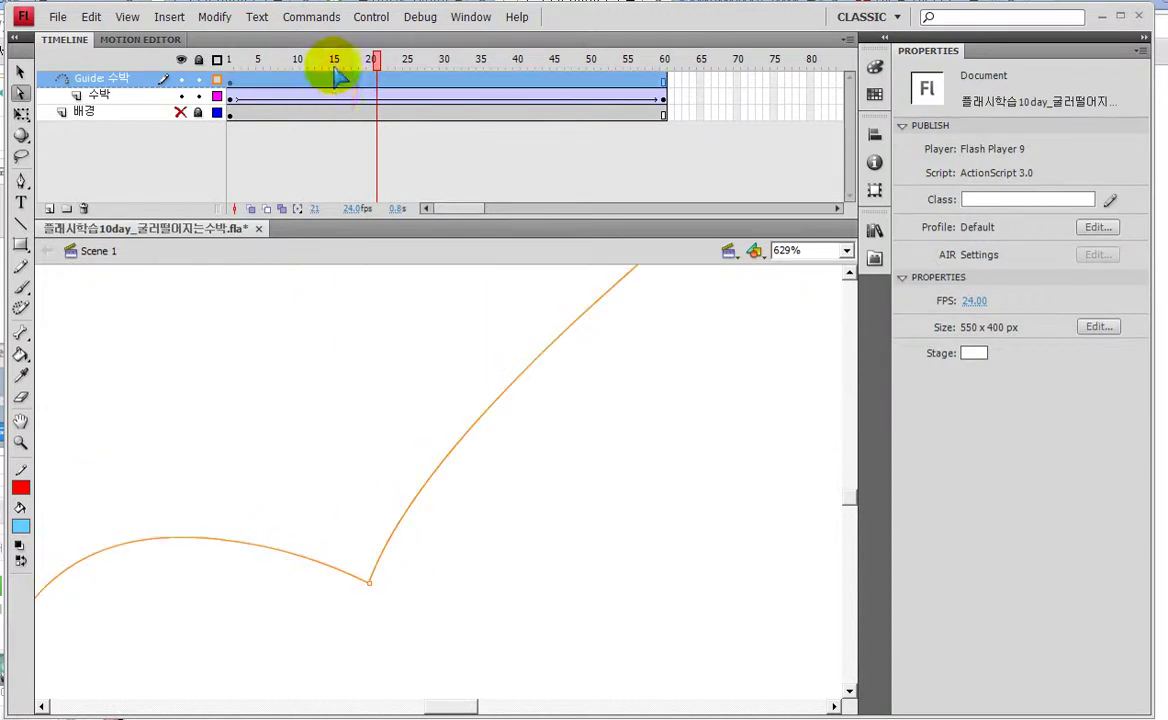
{"action": "left_click_drag", "start_coordinate": [377, 59], "coordinate": [230, 60]}
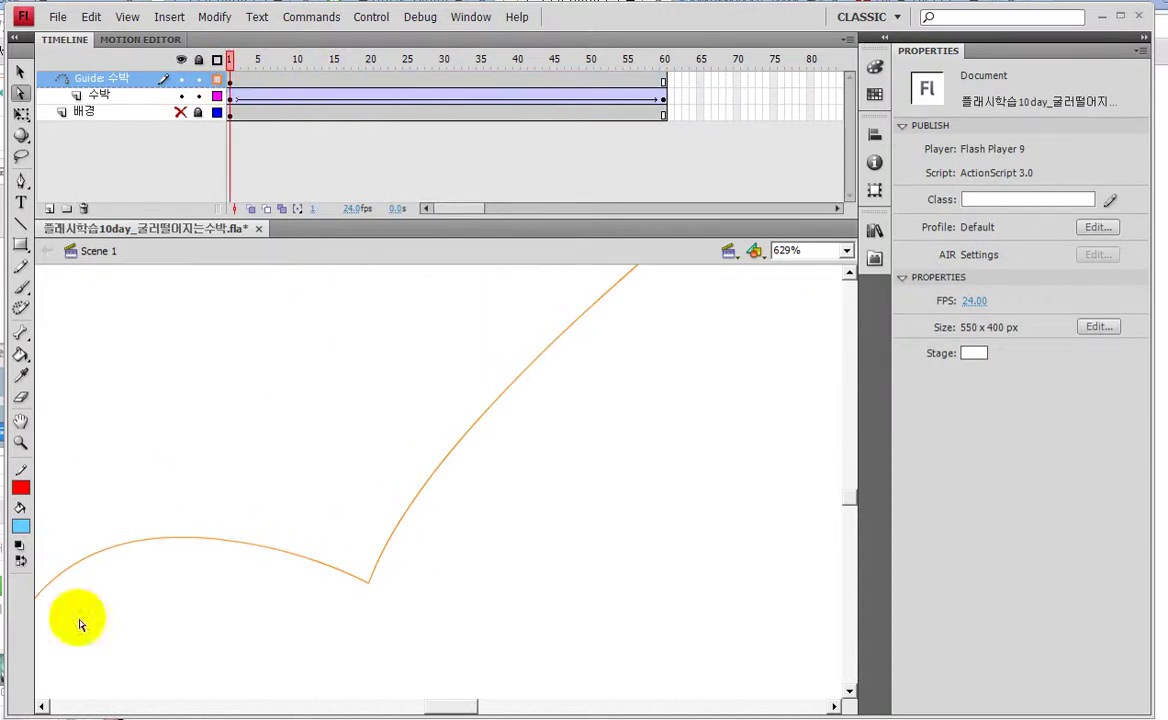
{"action": "double_click", "coordinate": [20, 443]}
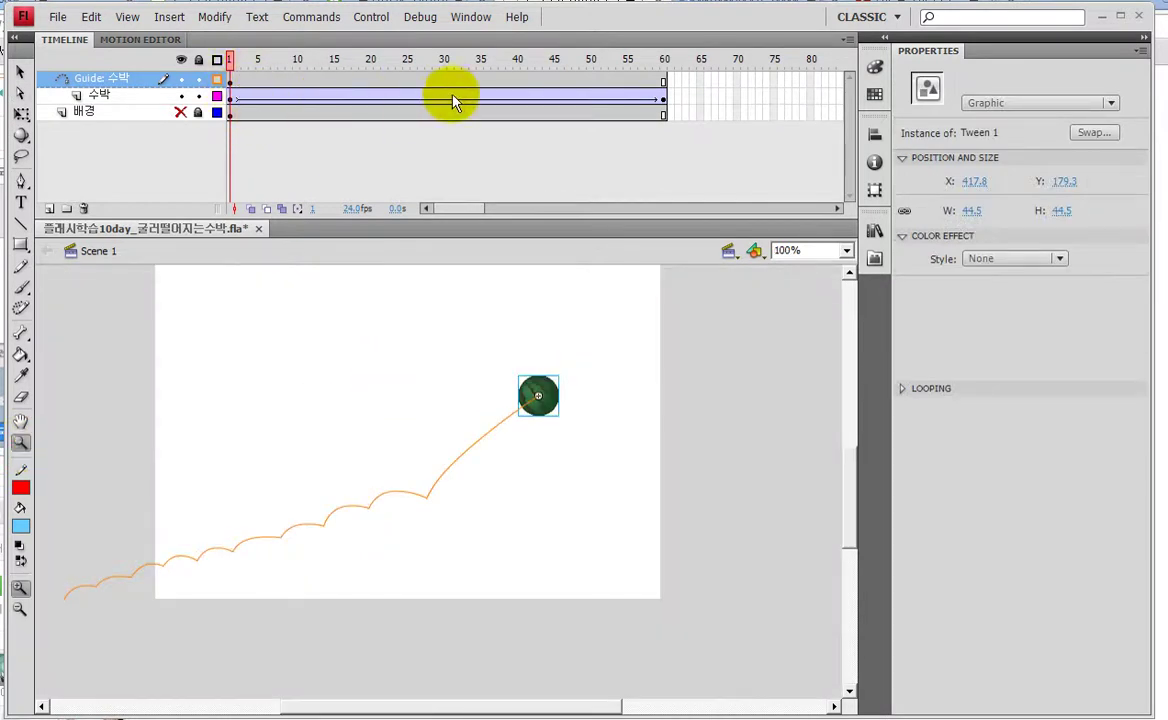
- At frame 60 of the 수박 layer, snap the watermelon's center to the far end of the guide path off the stage
{"action": "left_click", "coordinate": [233, 78]}
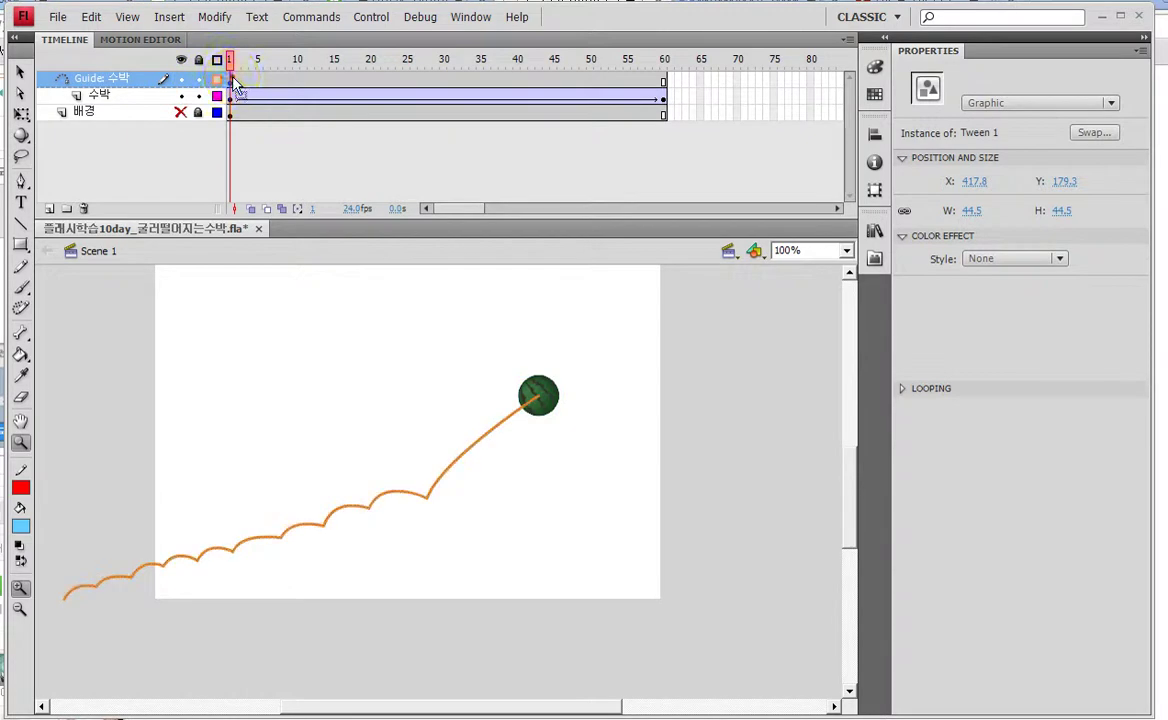
{"action": "left_click", "coordinate": [664, 95]}
{"action": "left_click_drag", "start_coordinate": [361, 408], "coordinate": [584, 356]}
{"action": "left_click", "coordinate": [597, 443]}
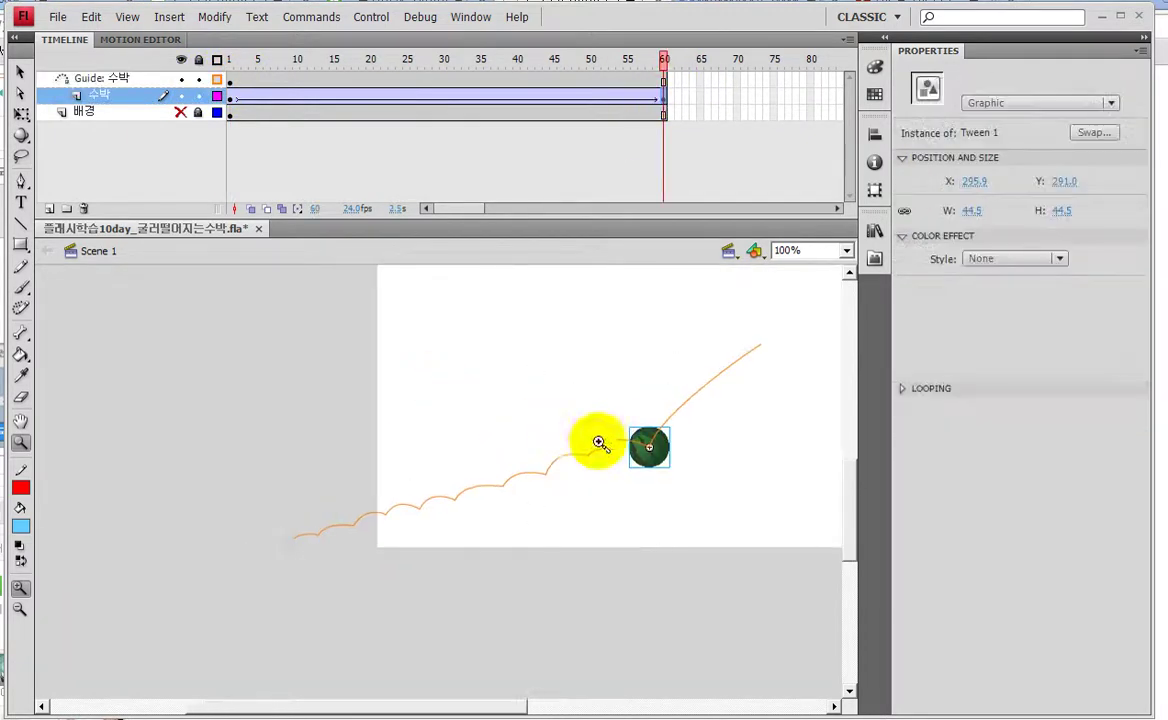
{"action": "left_click", "coordinate": [18, 72]}
{"action": "left_click_drag", "start_coordinate": [658, 460], "coordinate": [310, 553]}
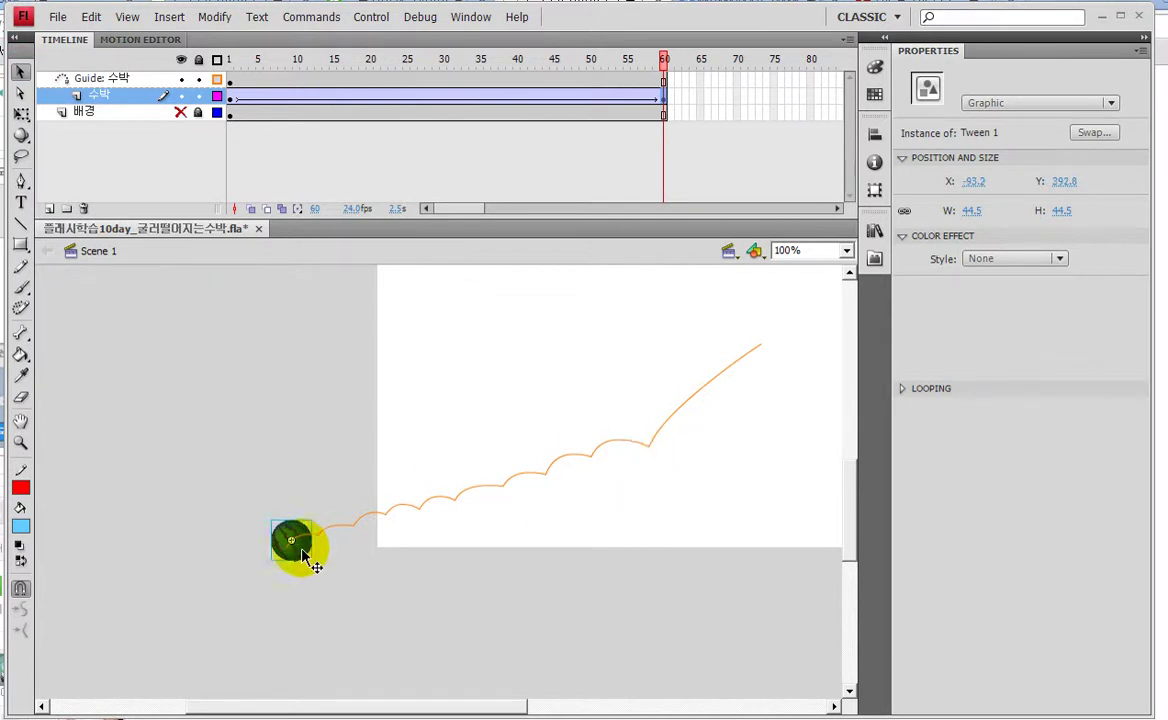
- Test the movie in an enlarged preview window to check the watermelon bouncing down the slope, and close the preview
{"action": "key", "text": "ctrl+Return"}
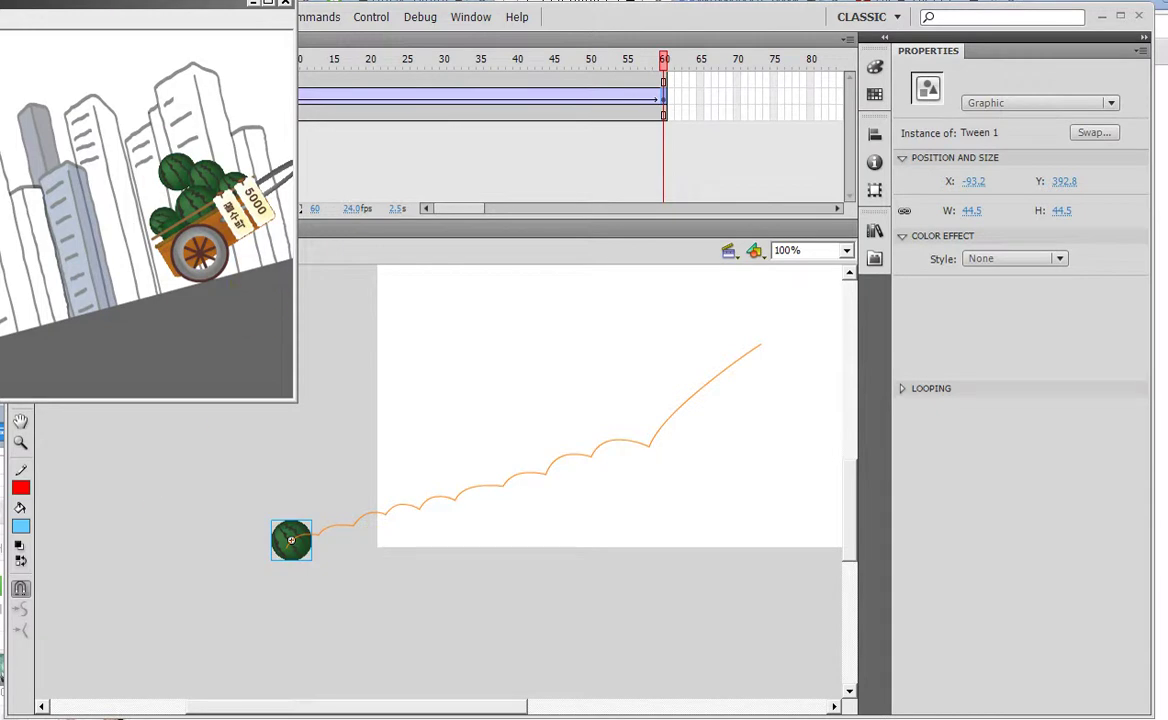
{"action": "left_click_drag", "start_coordinate": [151, 4], "coordinate": [885, 176]}
{"action": "double_click", "coordinate": [885, 176]}
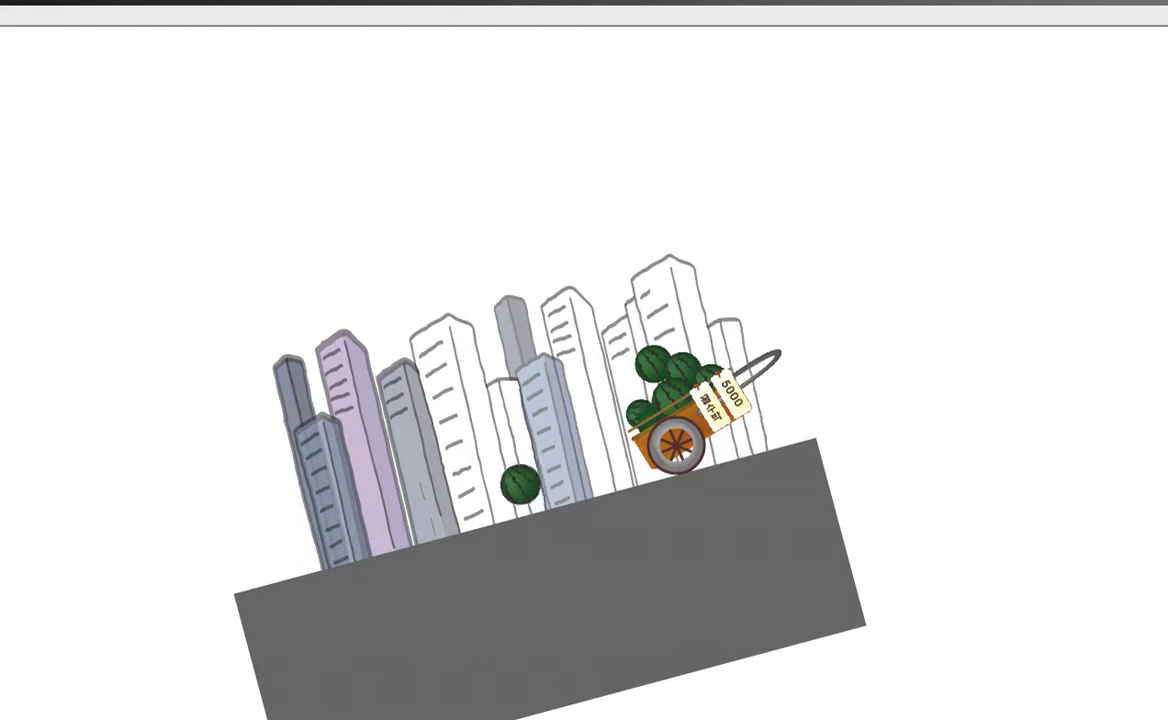
{"action": "key", "text": "ctrl+w"}
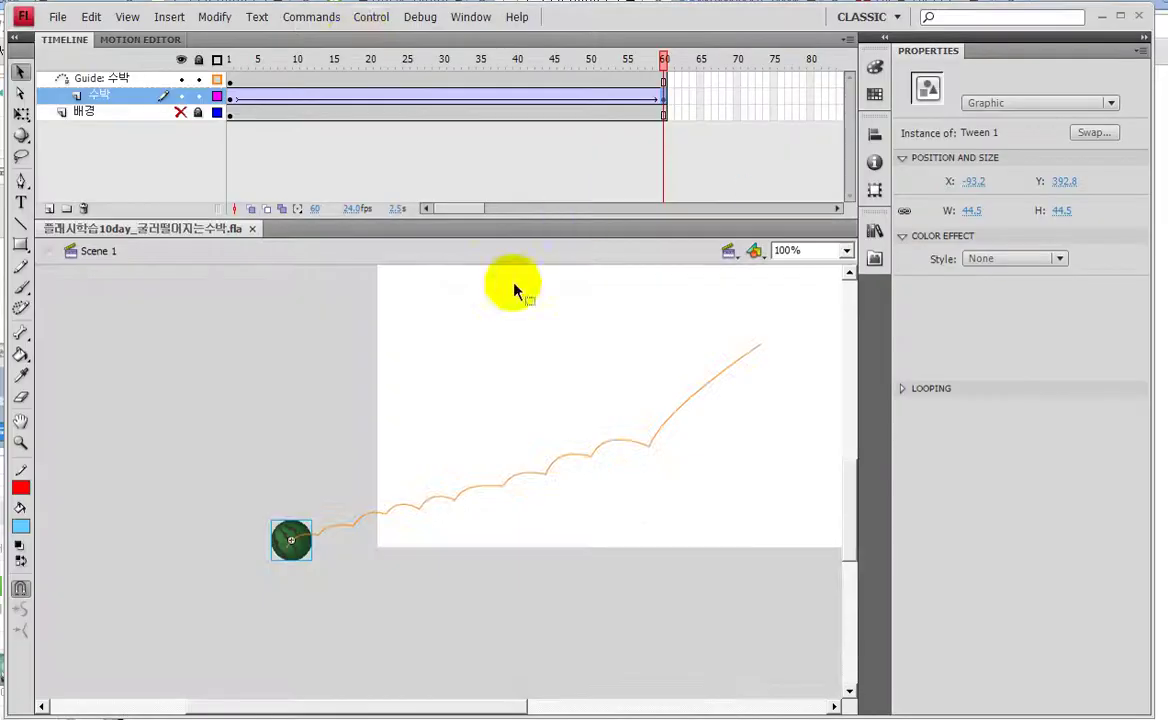
- Show the 배경 layer, lock the guide layer with its path in full color, and scrub to frame 17 at the first bounce
{"action": "left_click", "coordinate": [181, 112]}
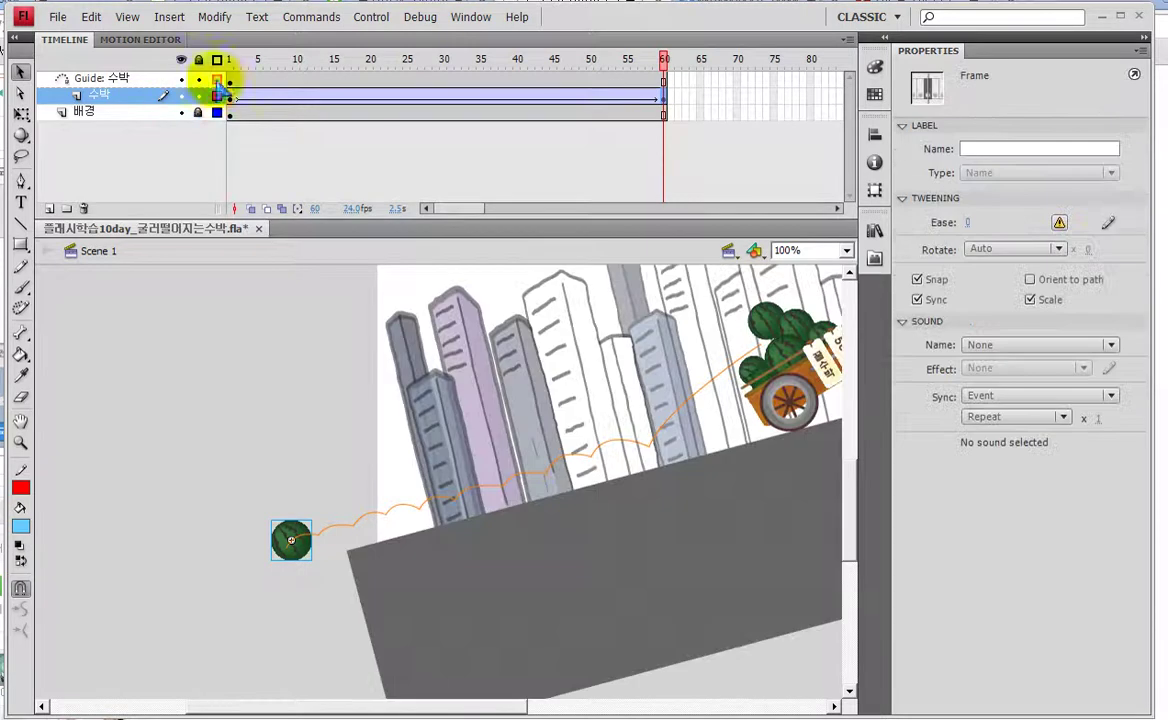
{"action": "left_click_drag", "start_coordinate": [583, 427], "coordinate": [461, 382]}
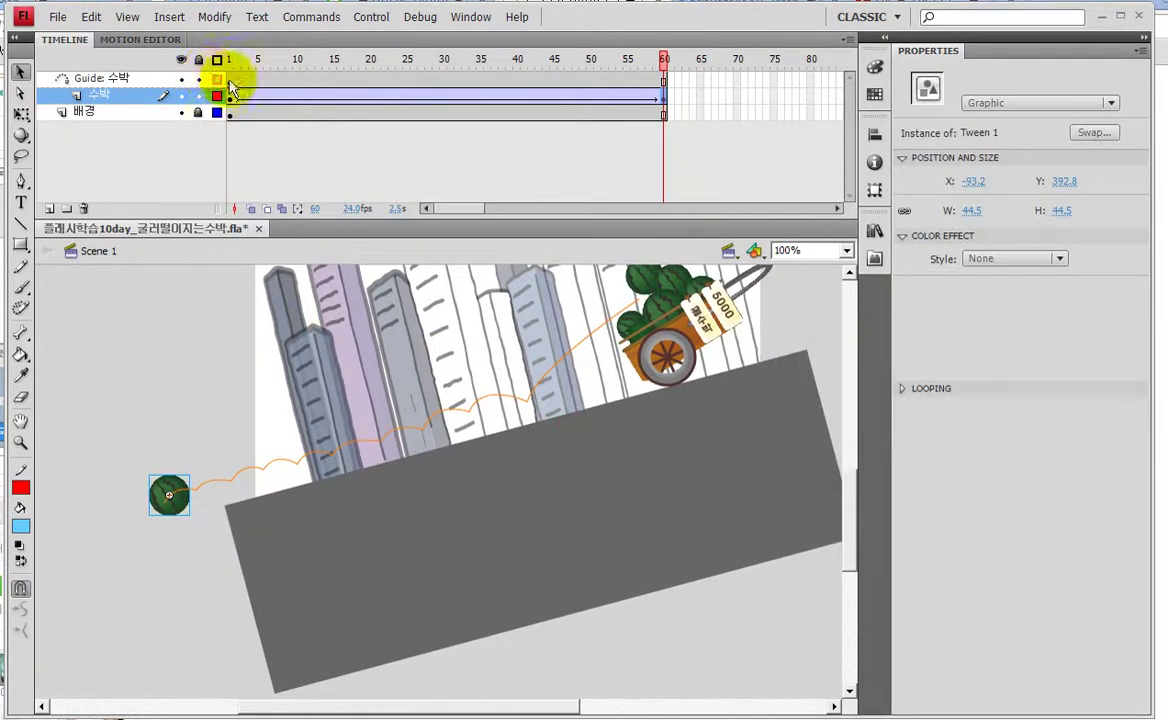
{"action": "left_click", "coordinate": [217, 79]}
{"action": "left_click_drag", "start_coordinate": [229, 59], "coordinate": [347, 65]}
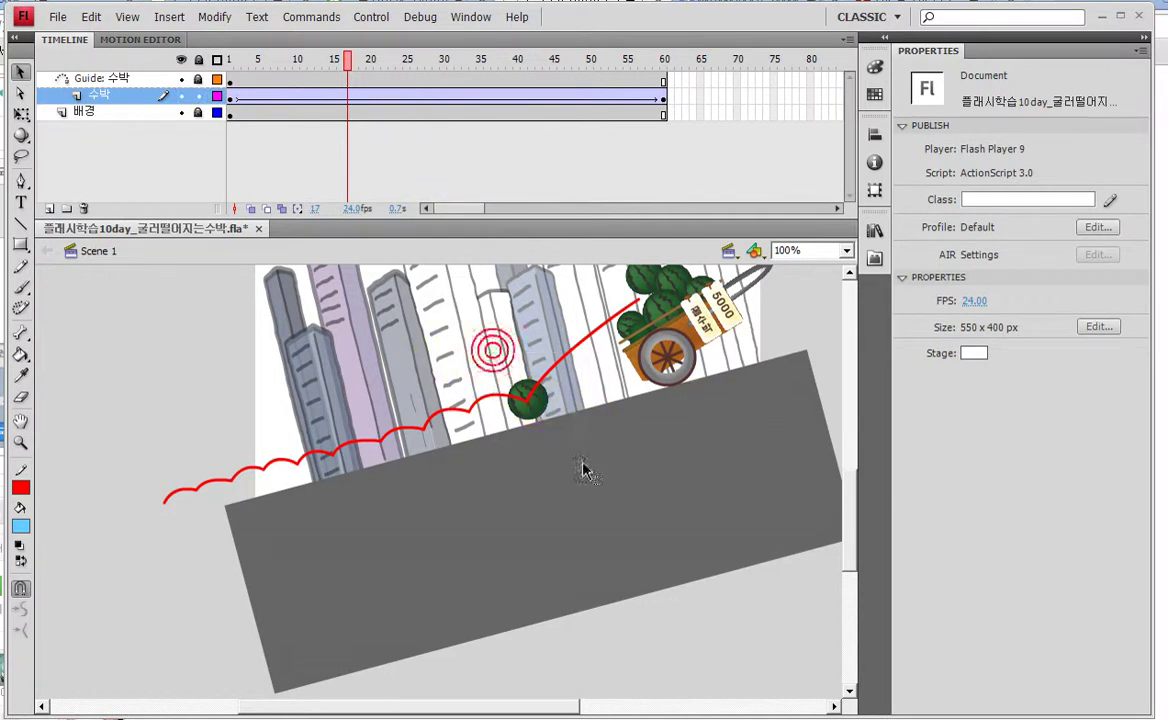
{"action": "left_click", "coordinate": [199, 96]}
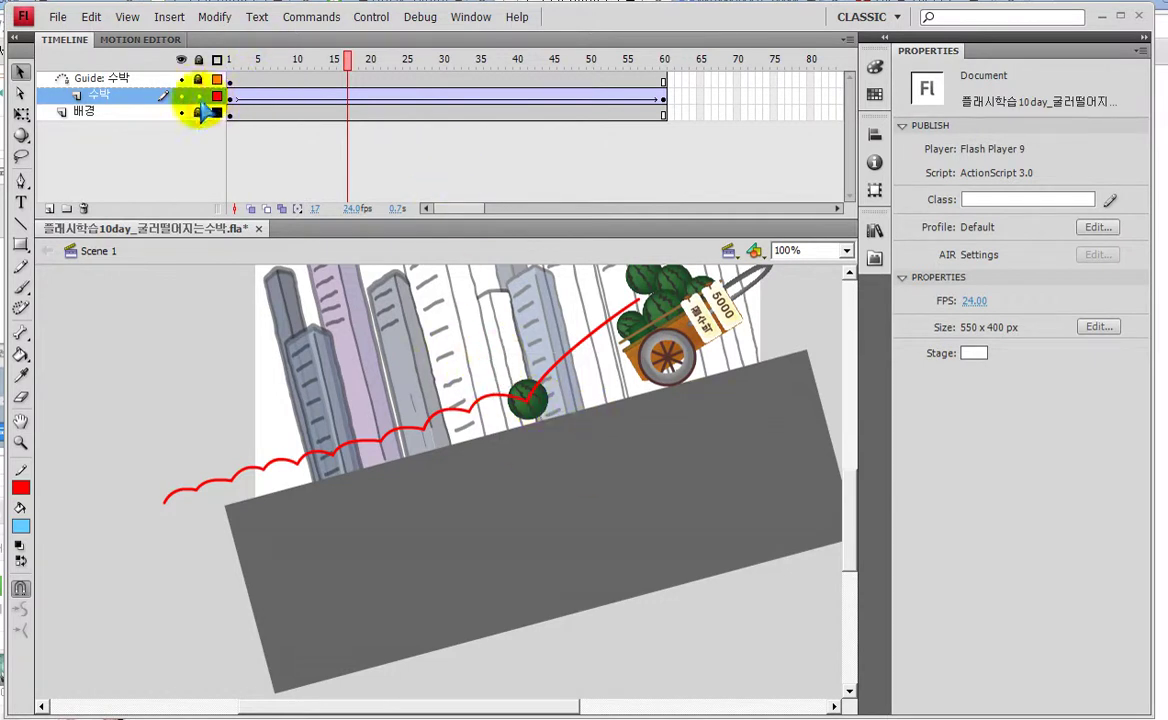
- With the Subselection tool, lower the guide path's first two bounce corners so the watermelon sits closer to the slope, scrubbing to frame 24
{"action": "left_click", "coordinate": [540, 398]}
{"action": "left_click", "coordinate": [21, 93]}
{"action": "left_click", "coordinate": [302, 288]}
{"action": "left_click_drag", "start_coordinate": [514, 371], "coordinate": [562, 443]}
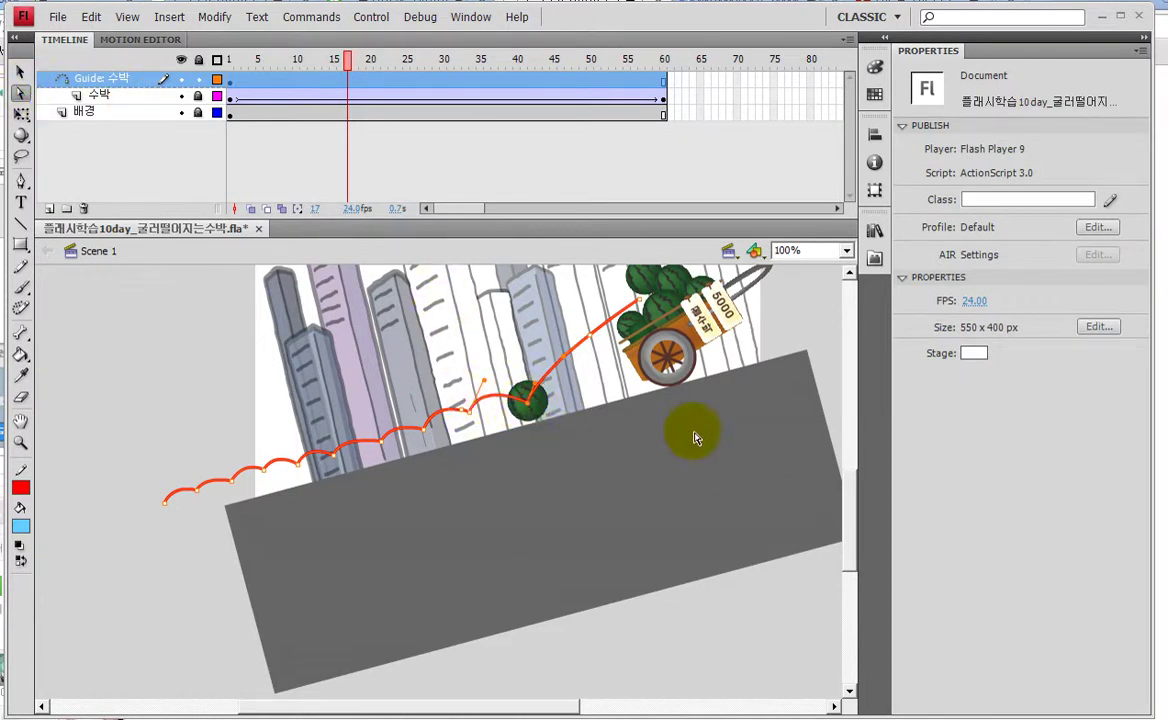
{"action": "left_click_drag", "start_coordinate": [350, 58], "coordinate": [403, 63]}
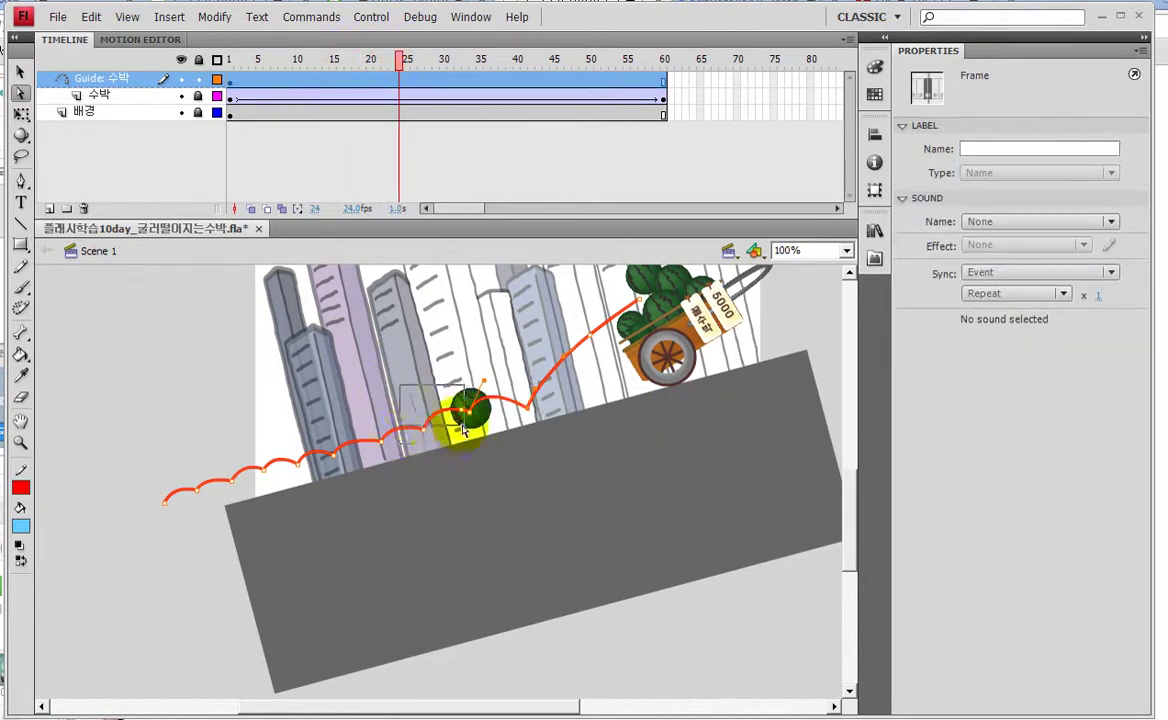
{"action": "left_click", "coordinate": [490, 453]}
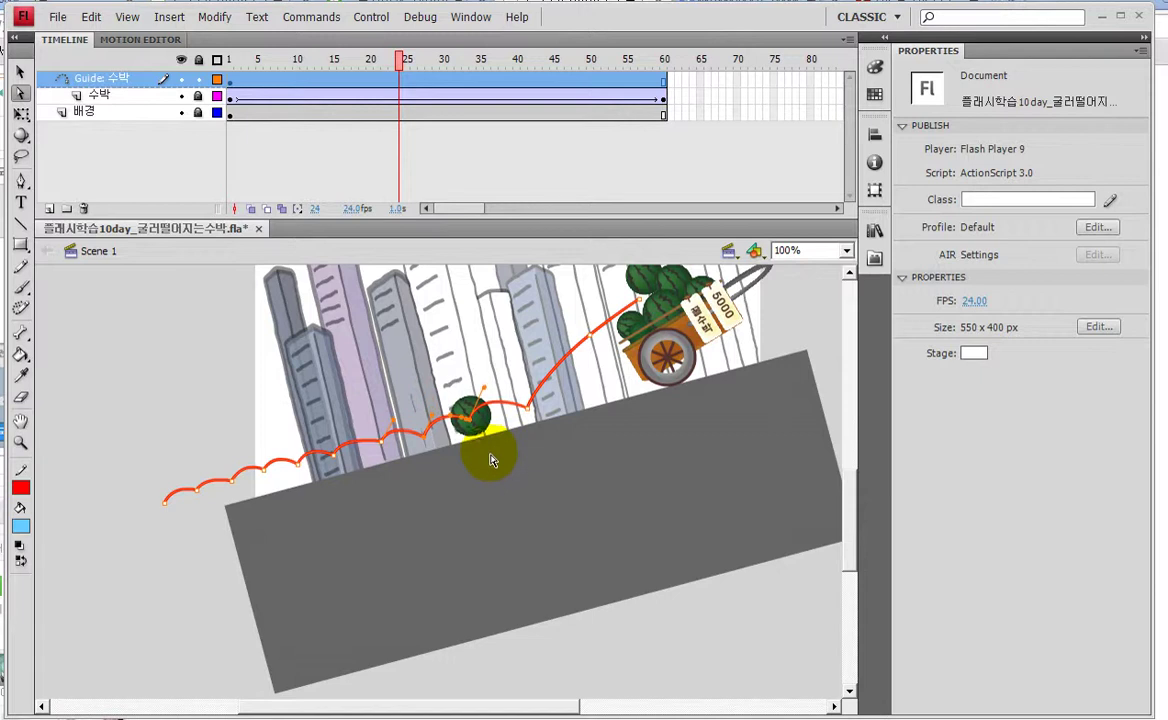
- Lower the guide path's middle bounce corners toward the slope and fine-tune the third corner against the watermelon at frame 30
{"action": "left_click_drag", "start_coordinate": [243, 397], "coordinate": [307, 432]}
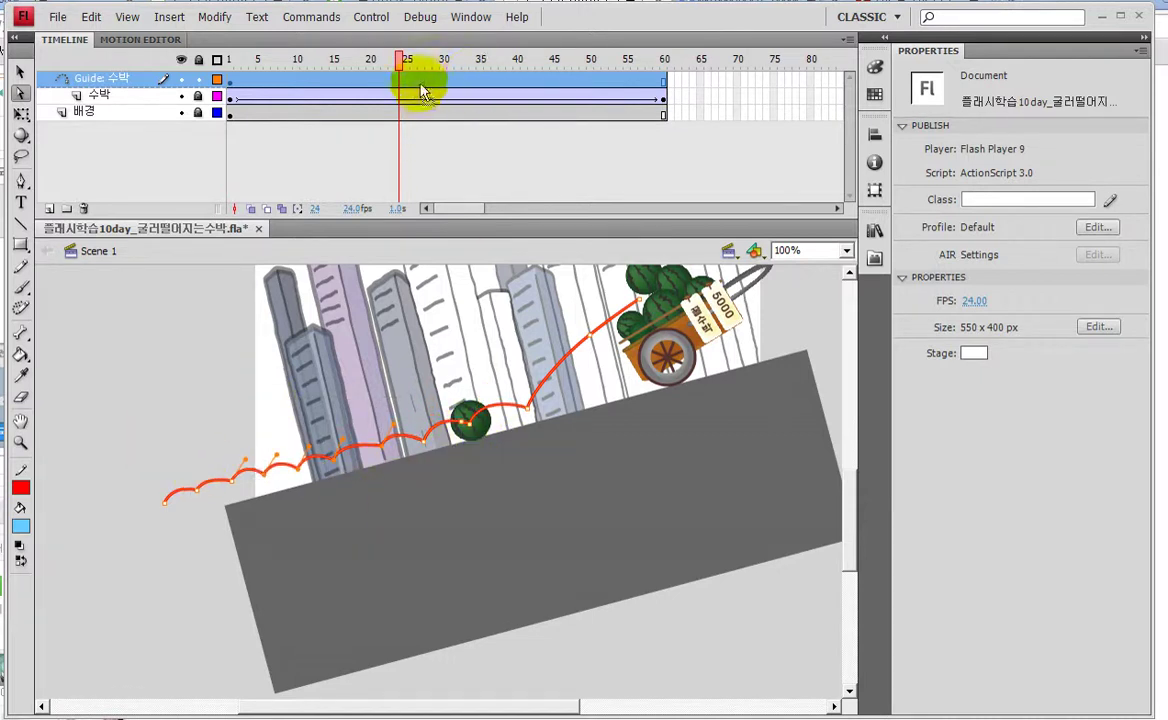
{"action": "mouse_move", "coordinate": [425, 76]}
{"action": "left_mouse_down"}
{"action": "mouse_move", "coordinate": [460, 68]}
{"action": "mouse_move", "coordinate": [444, 68]}
{"action": "left_mouse_up"}
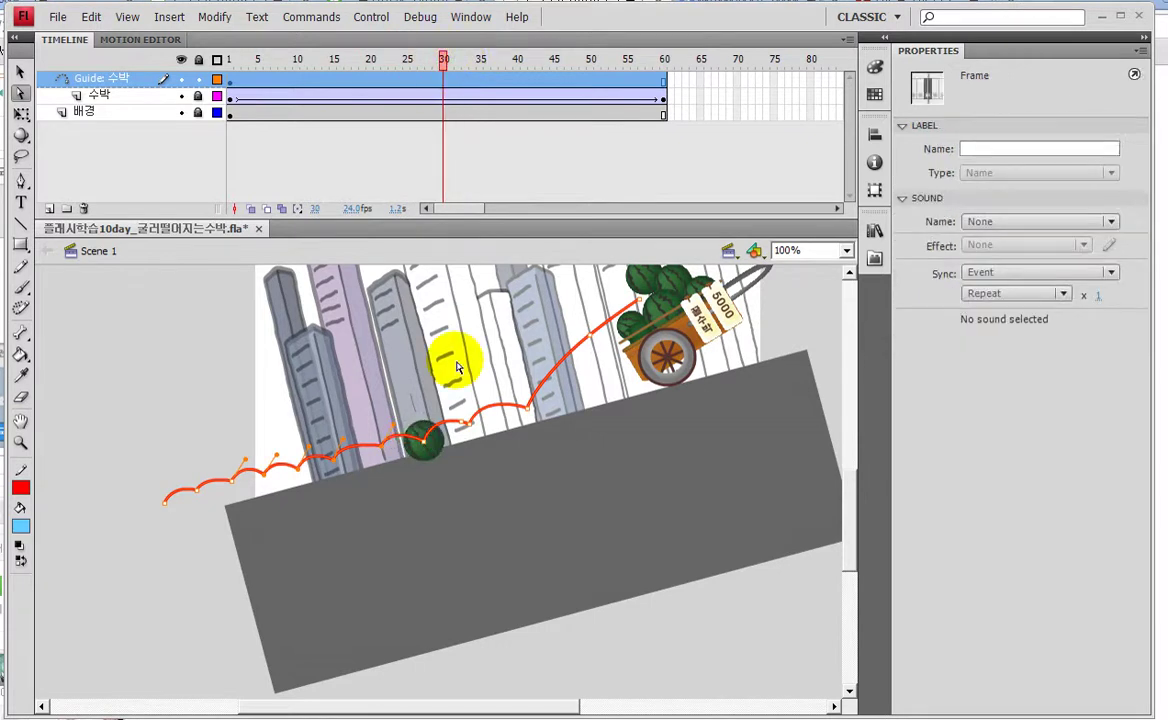
{"action": "left_click", "coordinate": [437, 466]}
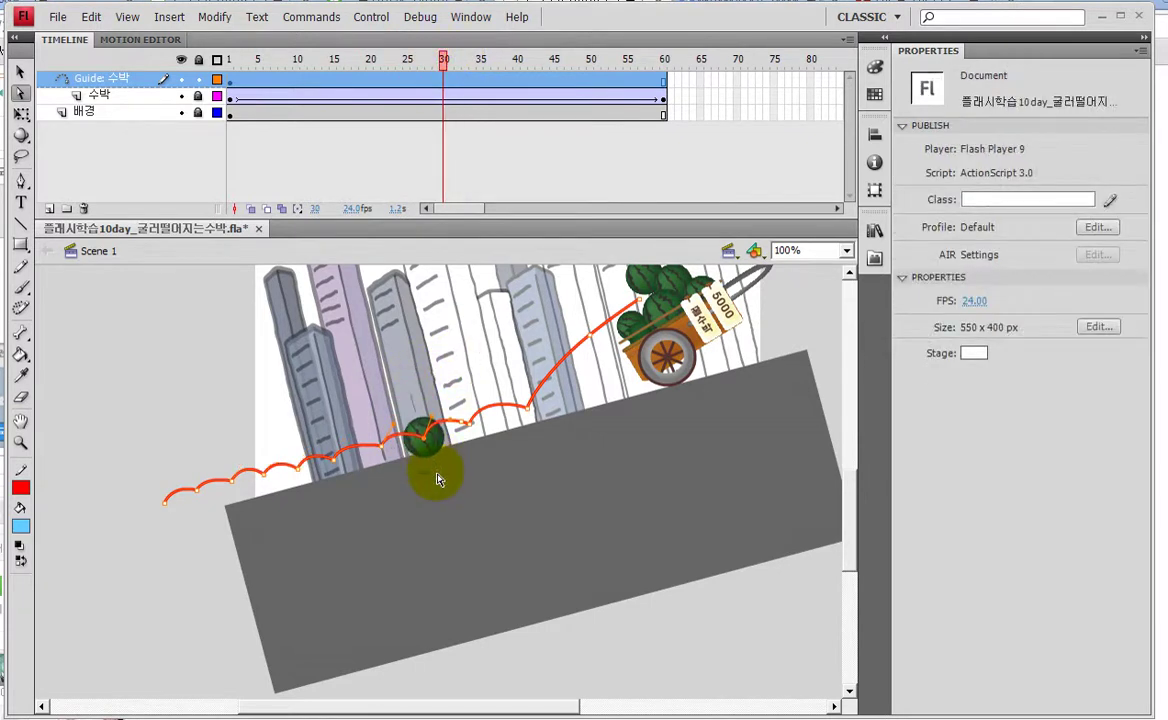
- At frame 49, select the guide path's last bounce corners and end point and nudge them down five steps toward the slope
{"action": "left_click_drag", "start_coordinate": [443, 57], "coordinate": [551, 60]}
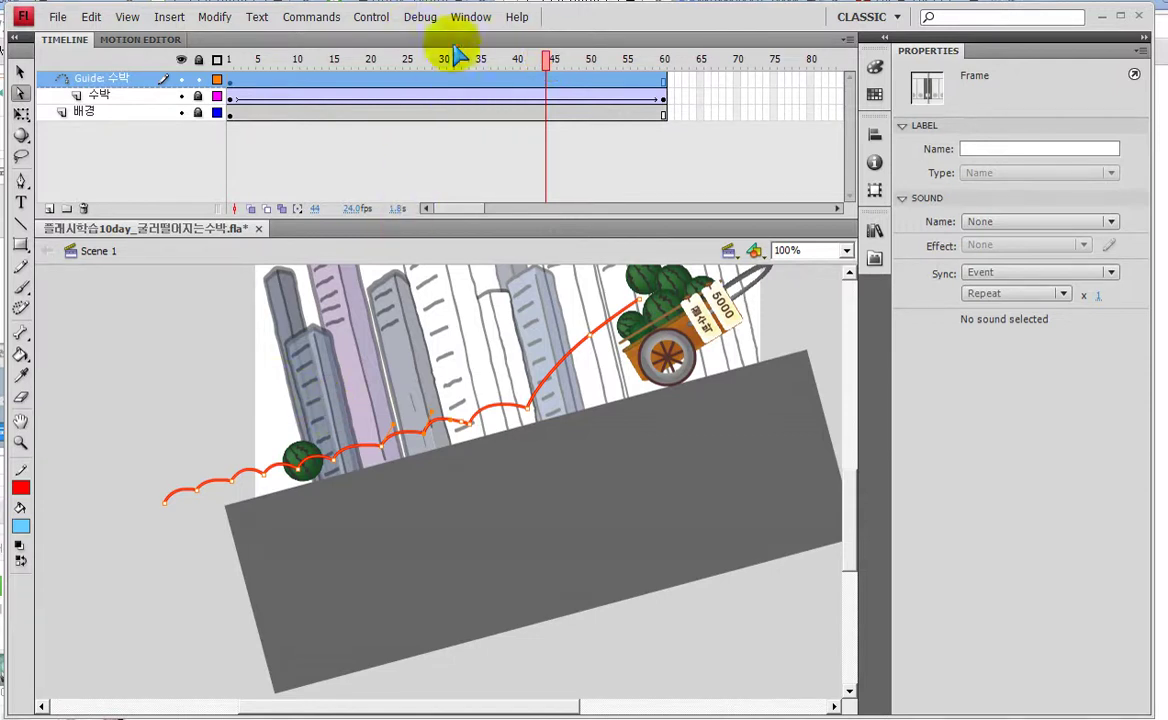
{"action": "left_click_drag", "start_coordinate": [550, 63], "coordinate": [585, 58]}
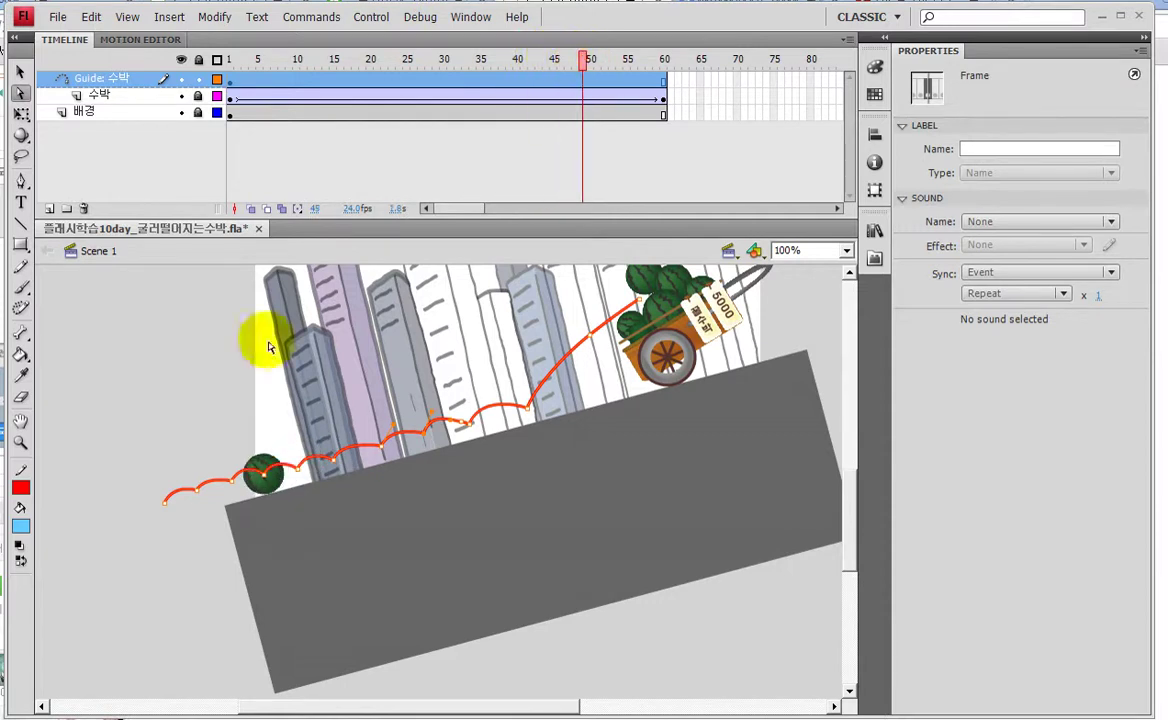
{"action": "left_click_drag", "start_coordinate": [70, 418], "coordinate": [262, 519]}
{"action": "key", "text": "Down"}
{"action": "key", "text": "Down"}
{"action": "key", "text": "Down"}
{"action": "key", "text": "Down"}
{"action": "key", "text": "Down"}
{"action": "mouse_move", "coordinate": [583, 58]}
{"action": "left_mouse_down"}
{"action": "mouse_move", "coordinate": [640, 58]}
{"action": "mouse_move", "coordinate": [584, 60]}
{"action": "left_mouse_up"}
{"action": "left_click", "coordinate": [328, 468]}
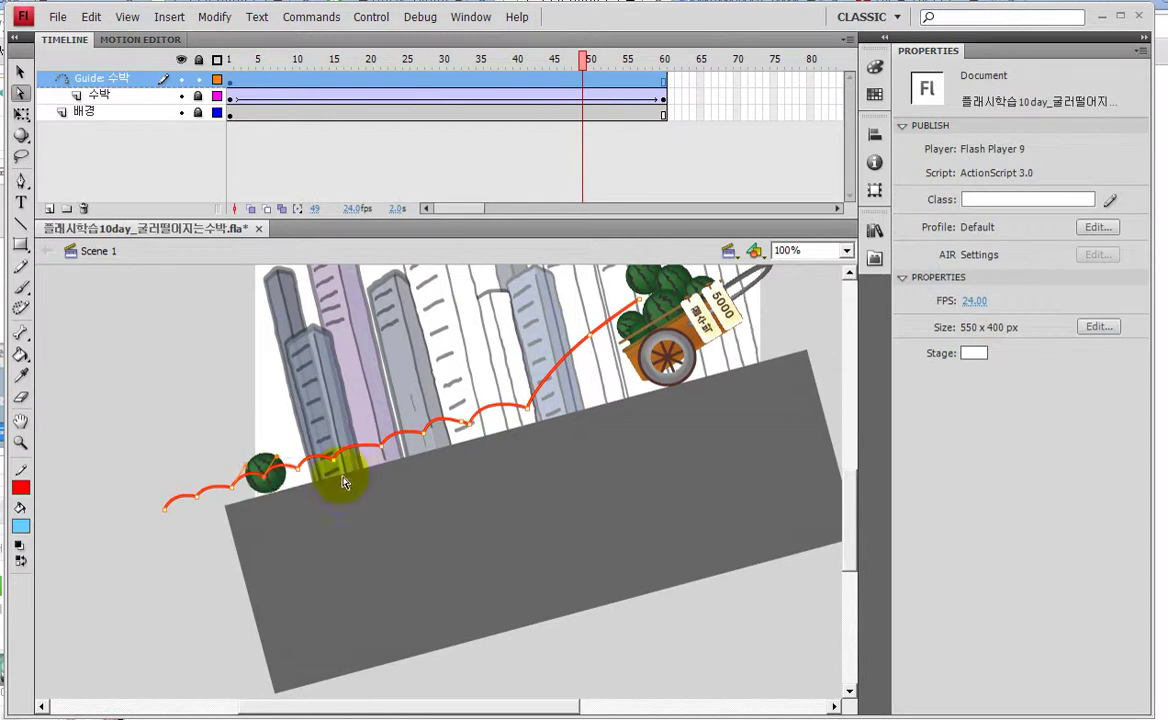
- Test the movie in an enlarged preview to check the adjusted bounce path, and close the preview
{"action": "left_click", "coordinate": [331, 380], "text": "ctrl"}
{"action": "key", "text": "ctrl+Return"}
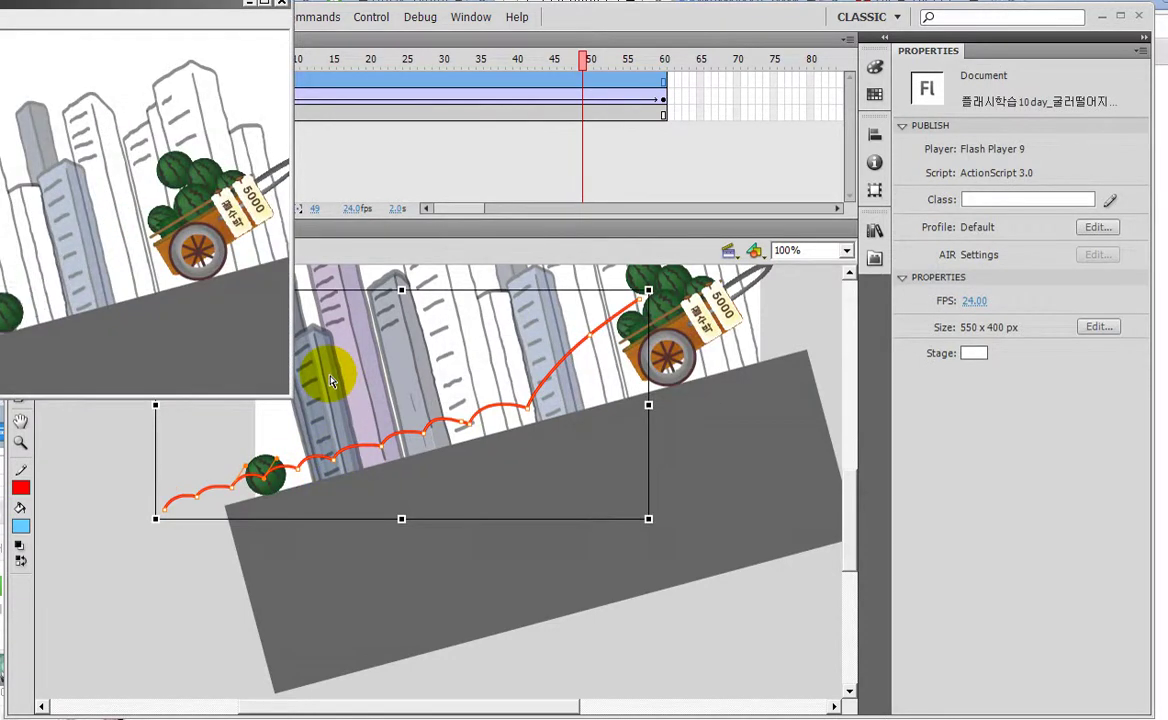
{"action": "left_click", "coordinate": [264, 3]}
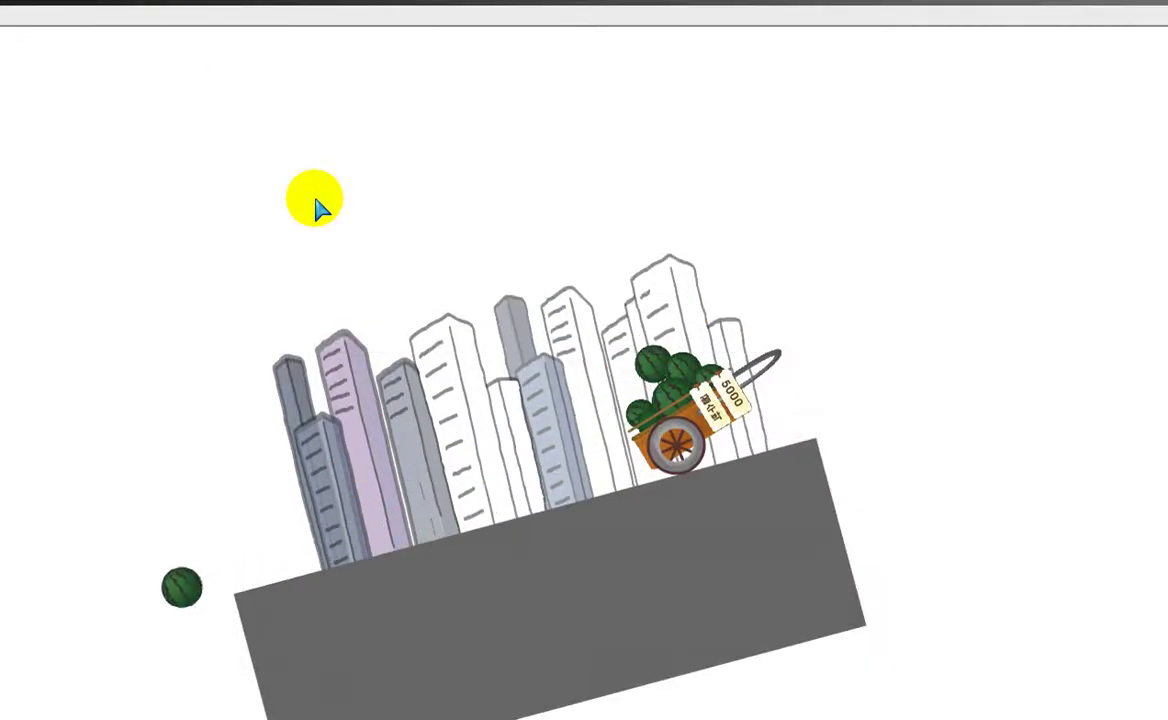
{"action": "key", "text": "ctrl+w"}
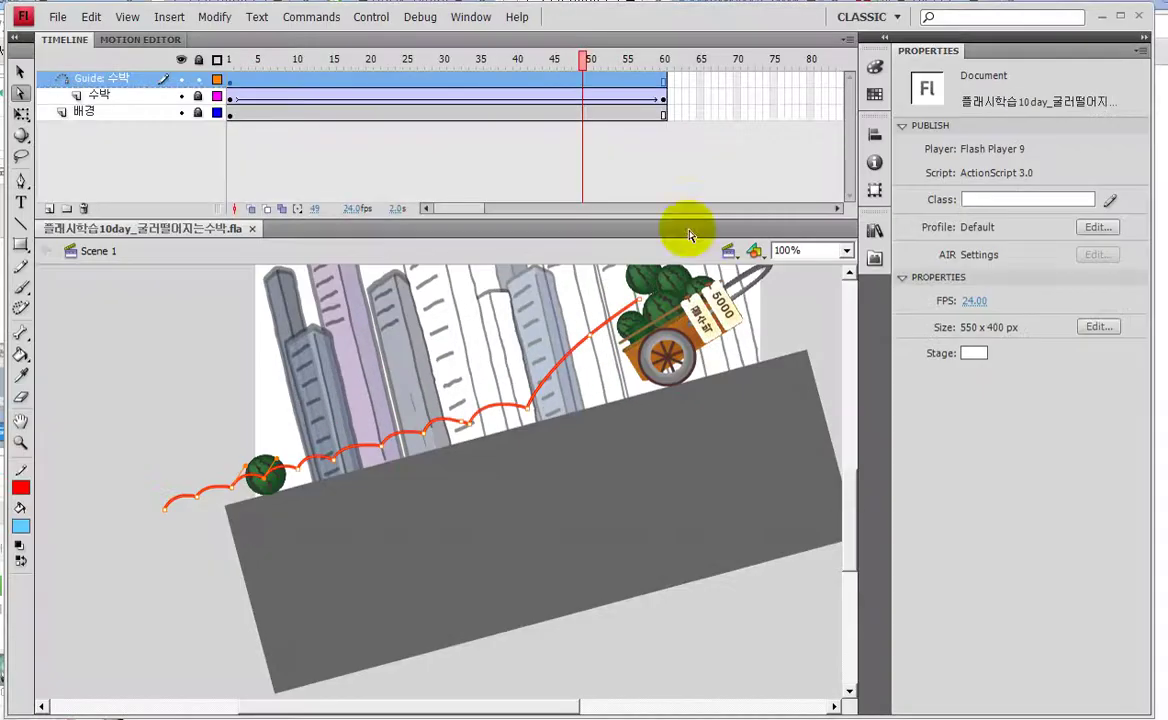
- Set the 수박 layer's classic tween to rotate counterclockwise (CCW) 3 times
{"action": "left_click", "coordinate": [282, 96]}
{"action": "left_click", "coordinate": [340, 97]}
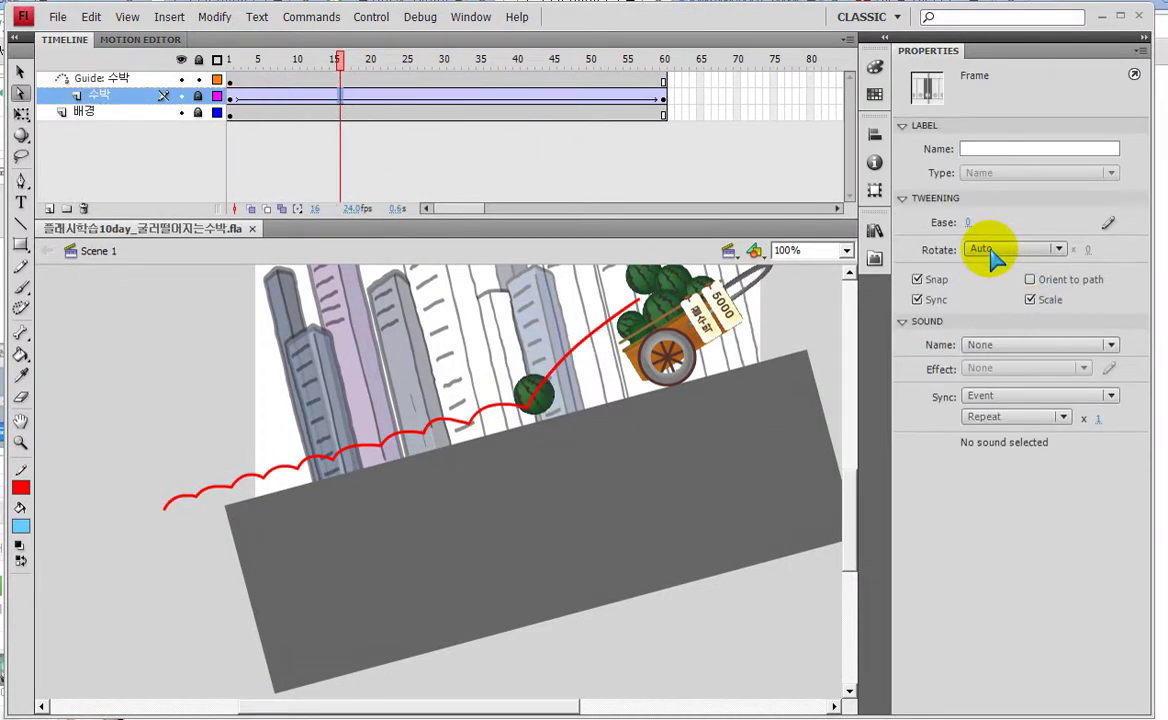
{"action": "mouse_move", "coordinate": [250, 58]}
{"action": "left_mouse_down"}
{"action": "mouse_move", "coordinate": [305, 60]}
{"action": "mouse_move", "coordinate": [266, 58]}
{"action": "left_mouse_up"}
{"action": "left_click", "coordinate": [308, 125]}
{"action": "left_click", "coordinate": [272, 100]}
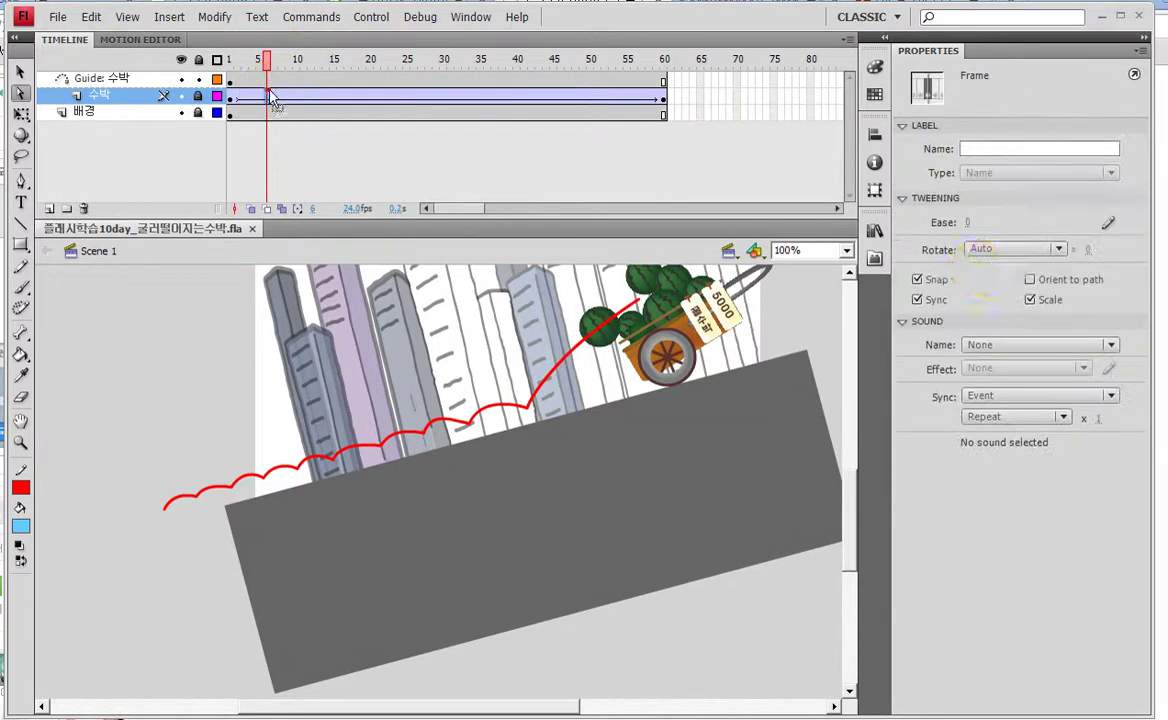
{"action": "left_click", "coordinate": [1012, 249]}
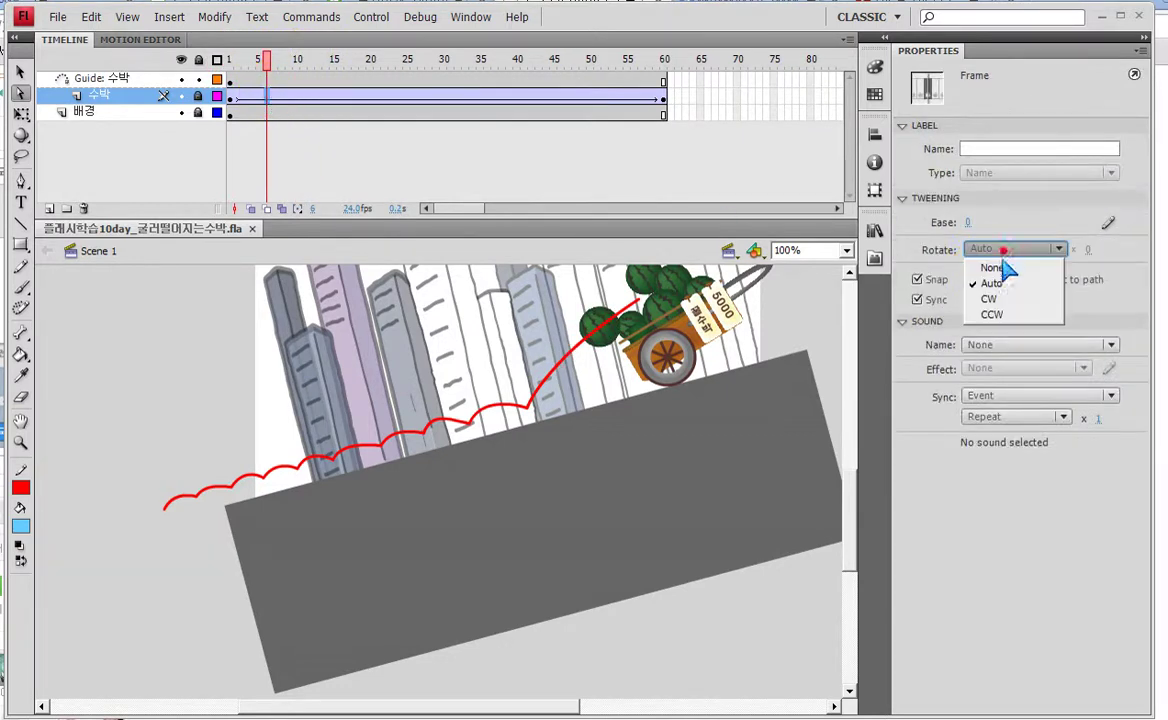
{"action": "left_click", "coordinate": [1008, 315]}
{"action": "left_click", "coordinate": [1087, 250]}
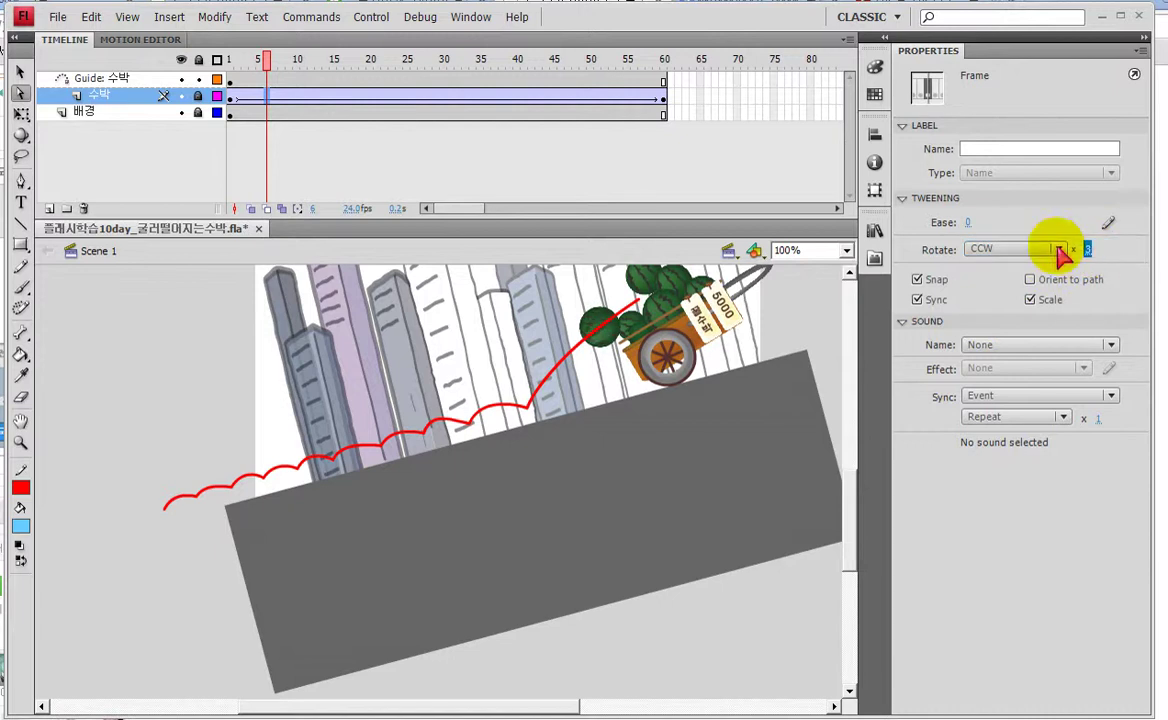
- Test the movie in an enlarged preview to check the watermelon's rotation while it bounces, and close the preview
{"action": "key", "text": "ctrl+Return"}
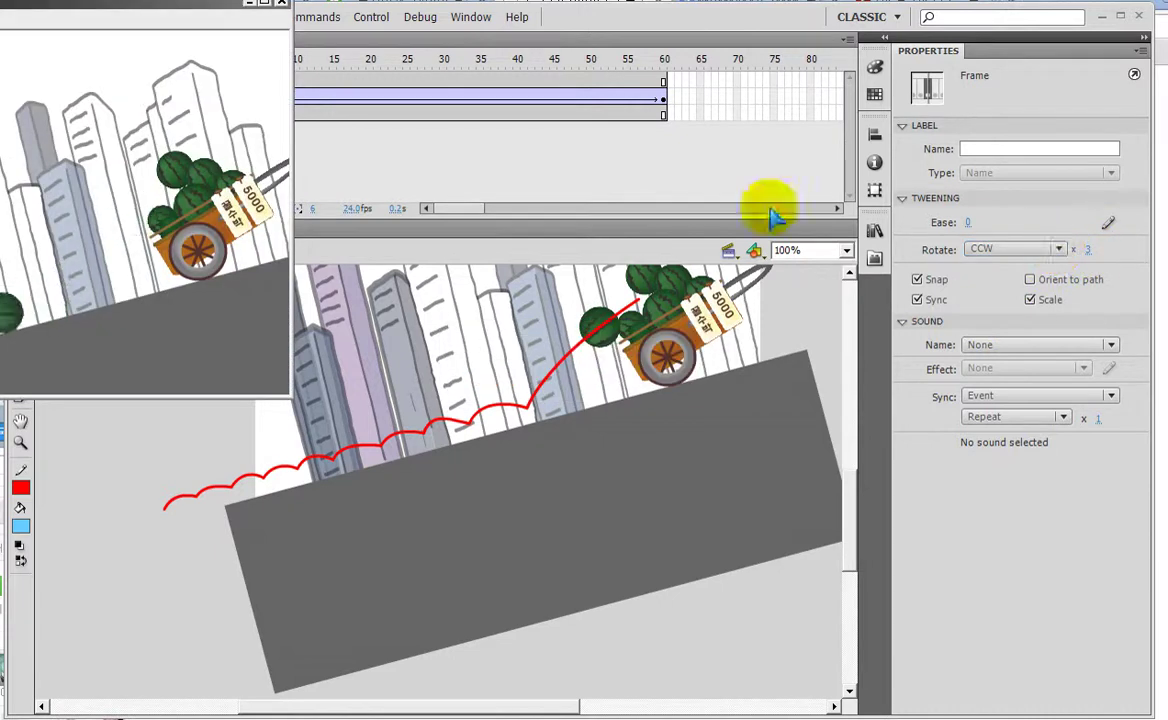
{"action": "double_click", "coordinate": [203, 6]}
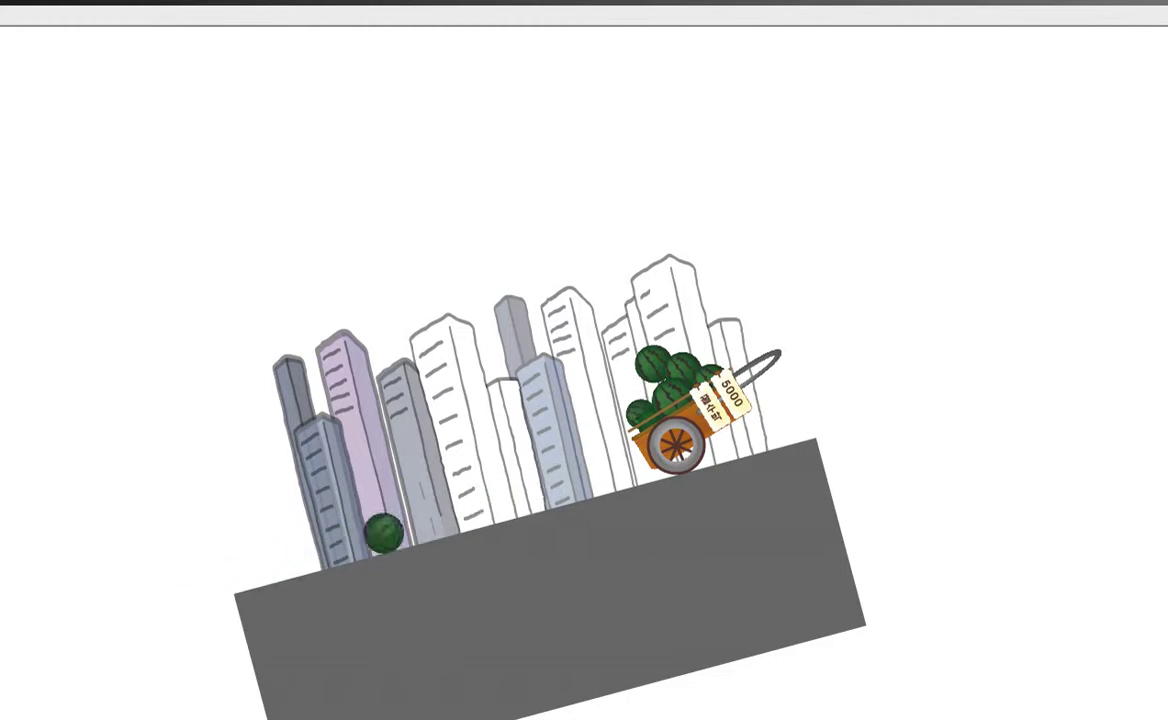
{"action": "key", "text": "ctrl+w"}
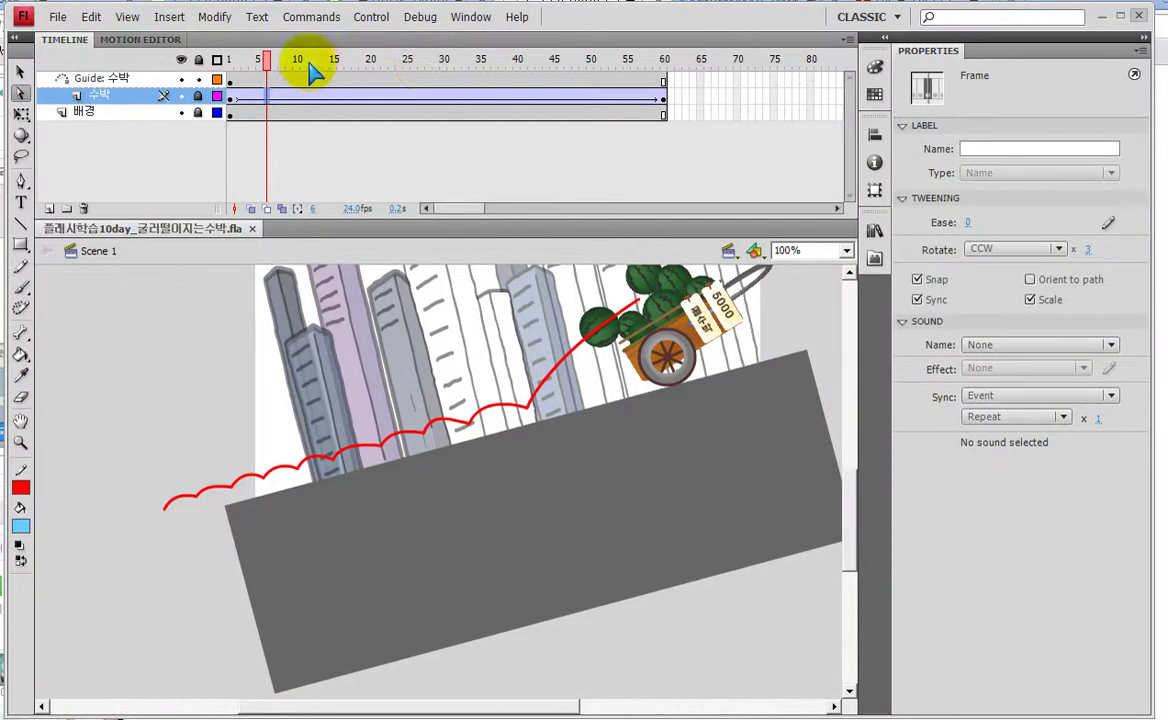
- Scrub to frame 30 to check the bounce, and lower the guide path's third bounce corner slightly with the Subselection tool
{"action": "left_click_drag", "start_coordinate": [270, 63], "coordinate": [392, 60]}
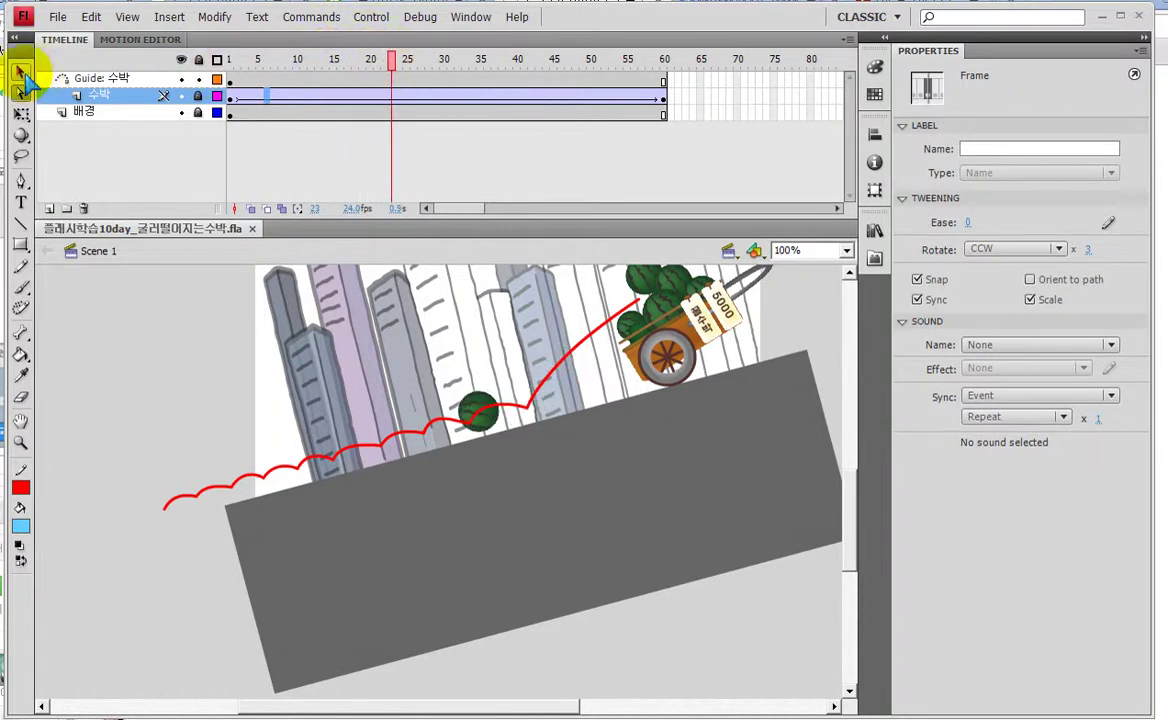
{"action": "left_click", "coordinate": [24, 94]}
{"action": "left_click_drag", "start_coordinate": [390, 88], "coordinate": [448, 65]}
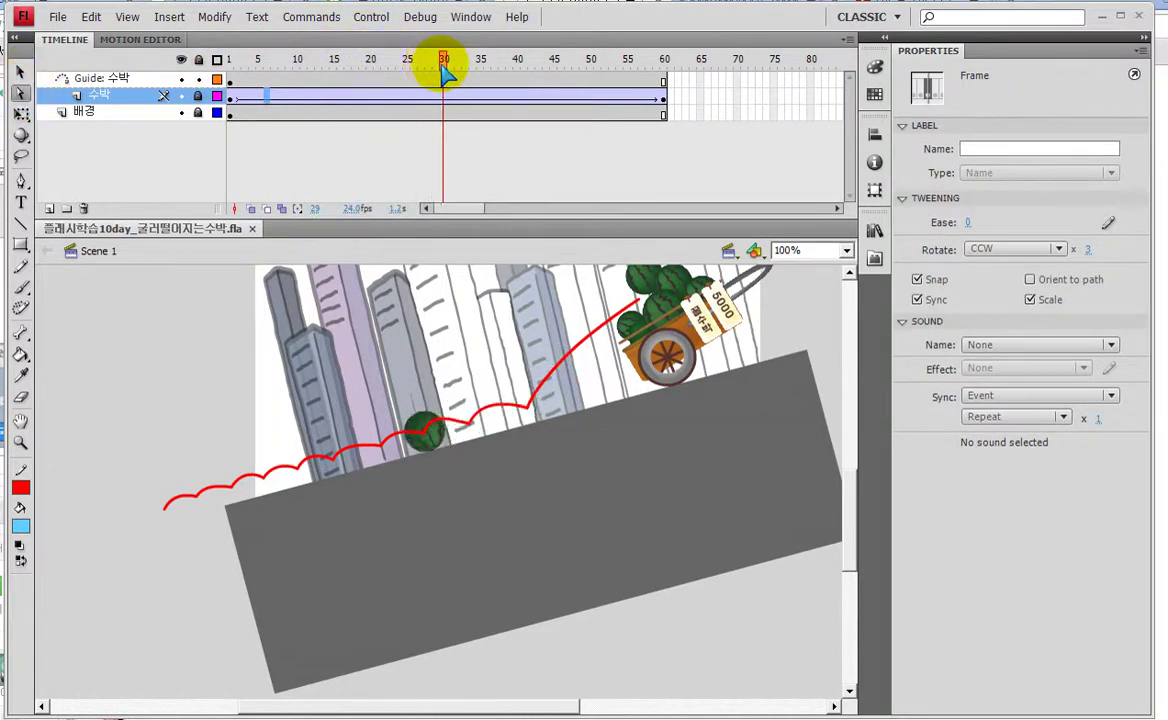
{"action": "left_click", "coordinate": [404, 404]}
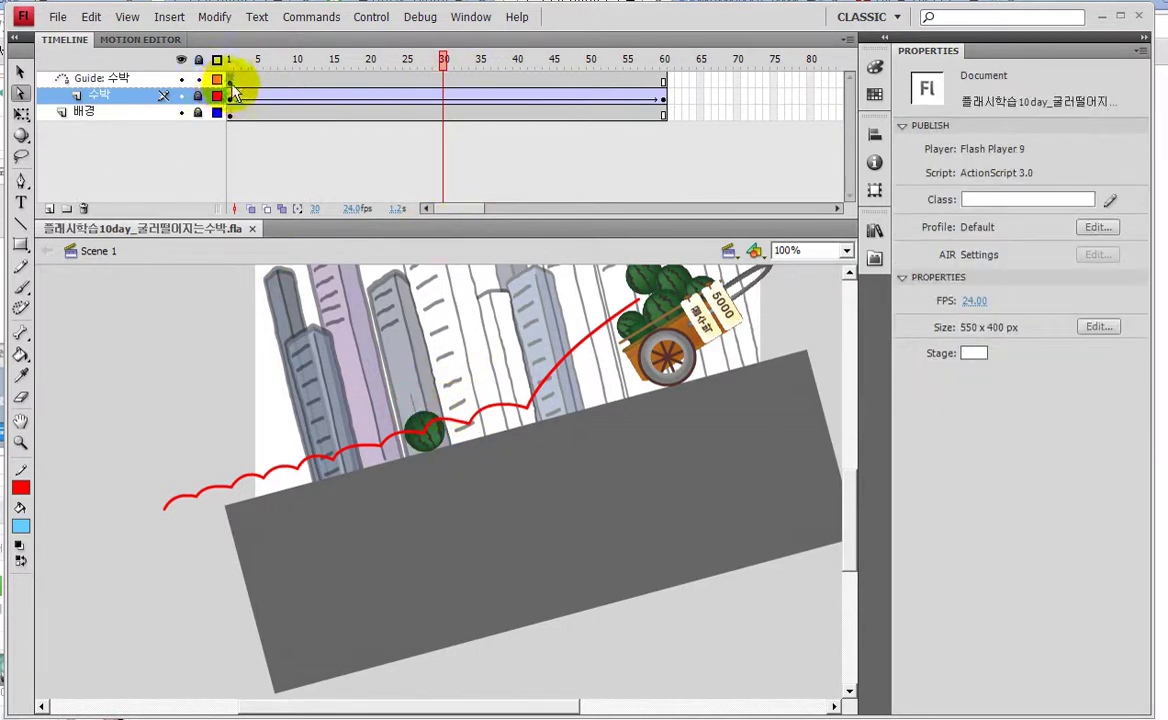
{"action": "left_click", "coordinate": [229, 79]}
{"action": "left_click", "coordinate": [418, 431]}
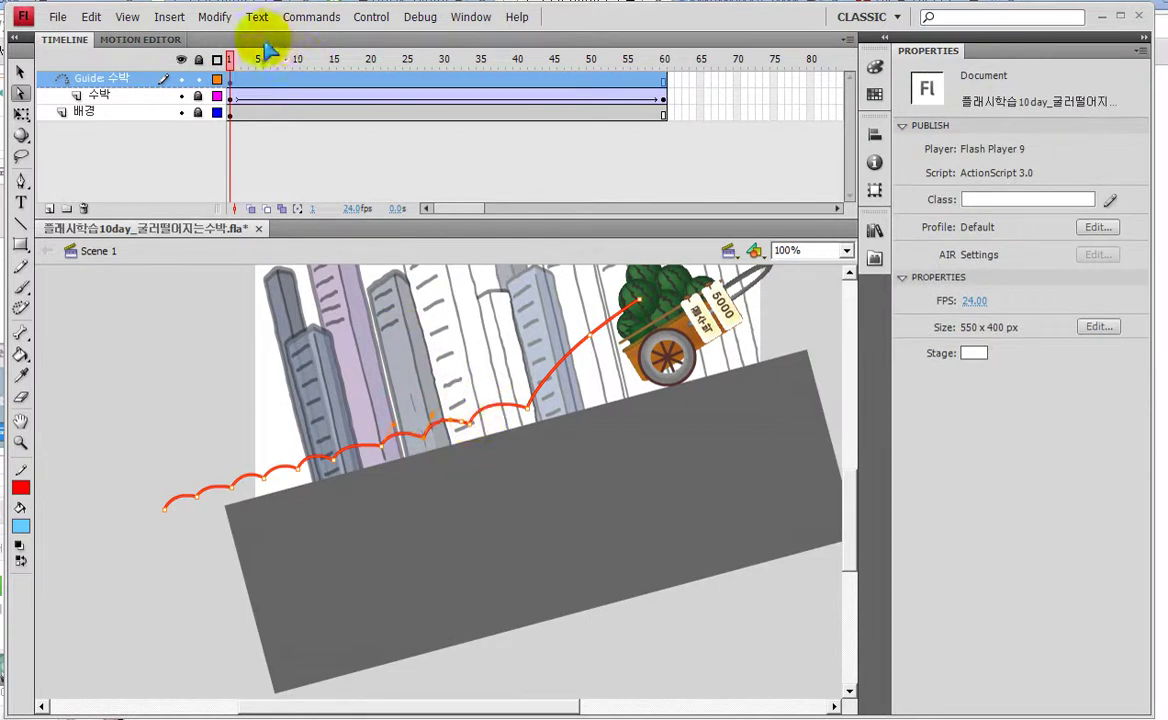
- Try to nudge the guide path's fourth bounce corner down four steps at frame 34, and check the watermelon at frame 35
{"action": "left_click_drag", "start_coordinate": [258, 62], "coordinate": [472, 66]}
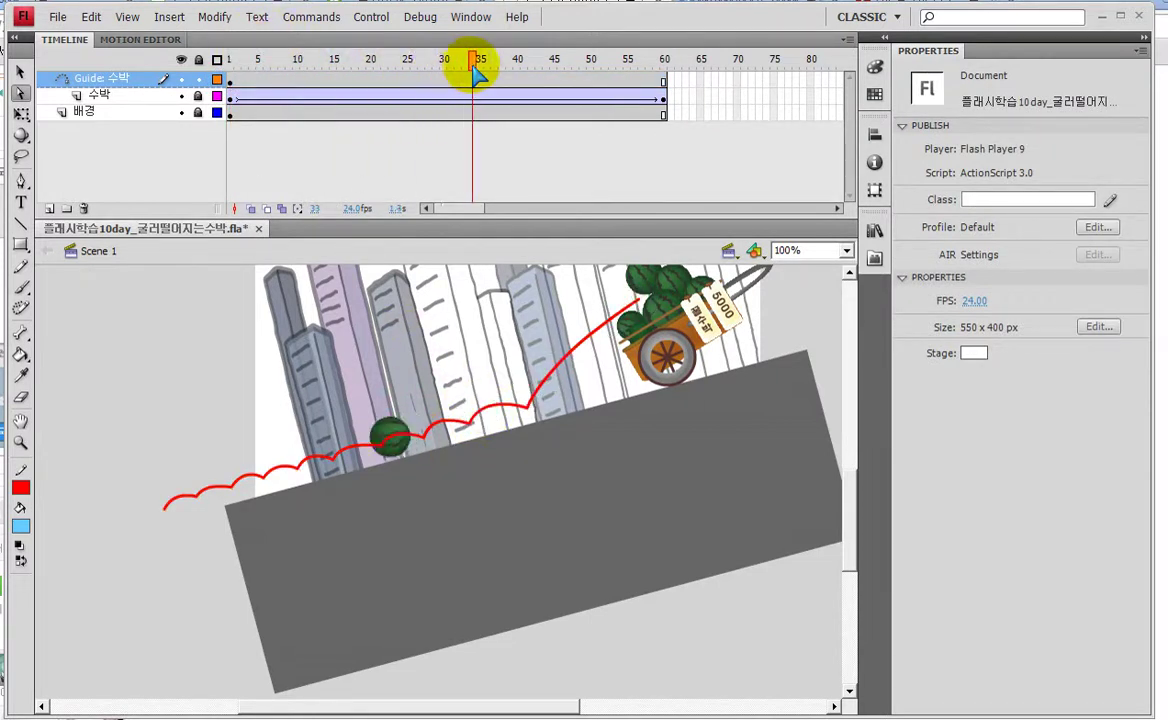
{"action": "left_click_drag", "start_coordinate": [405, 476], "coordinate": [419, 485]}
{"action": "key", "text": "Down"}
{"action": "key", "text": "Down"}
{"action": "key", "text": "Down"}
{"action": "key", "text": "Down"}
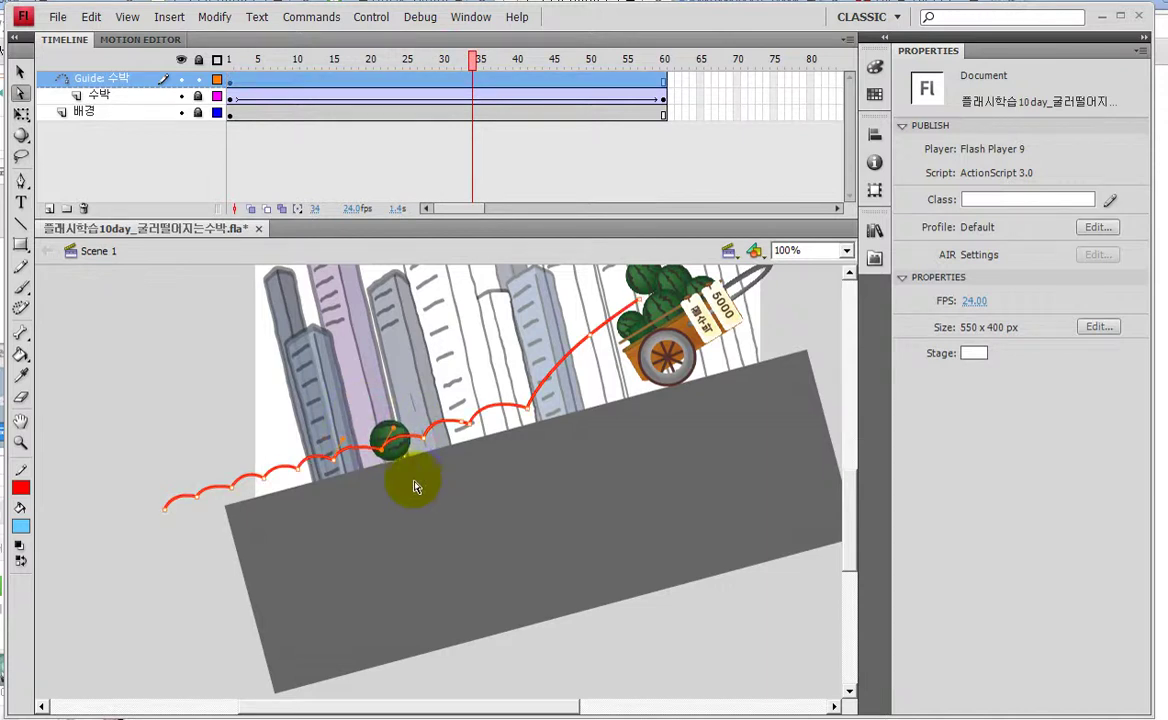
{"action": "left_click", "coordinate": [480, 60]}
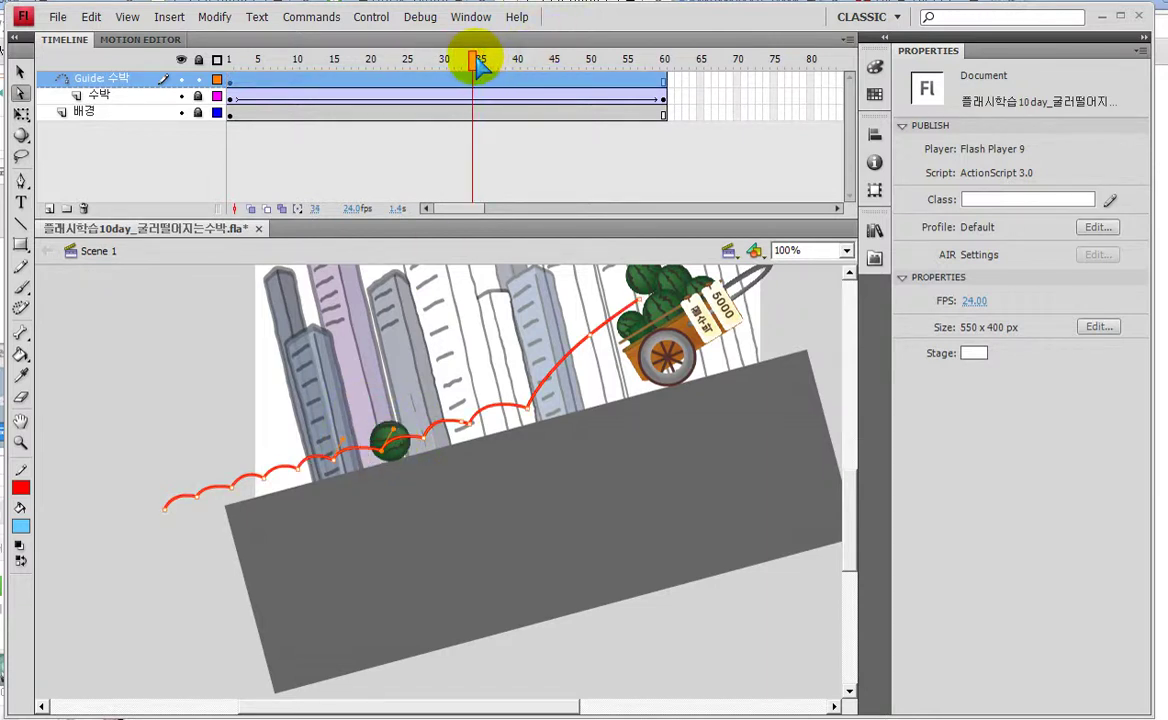
{"action": "left_click", "coordinate": [483, 75]}
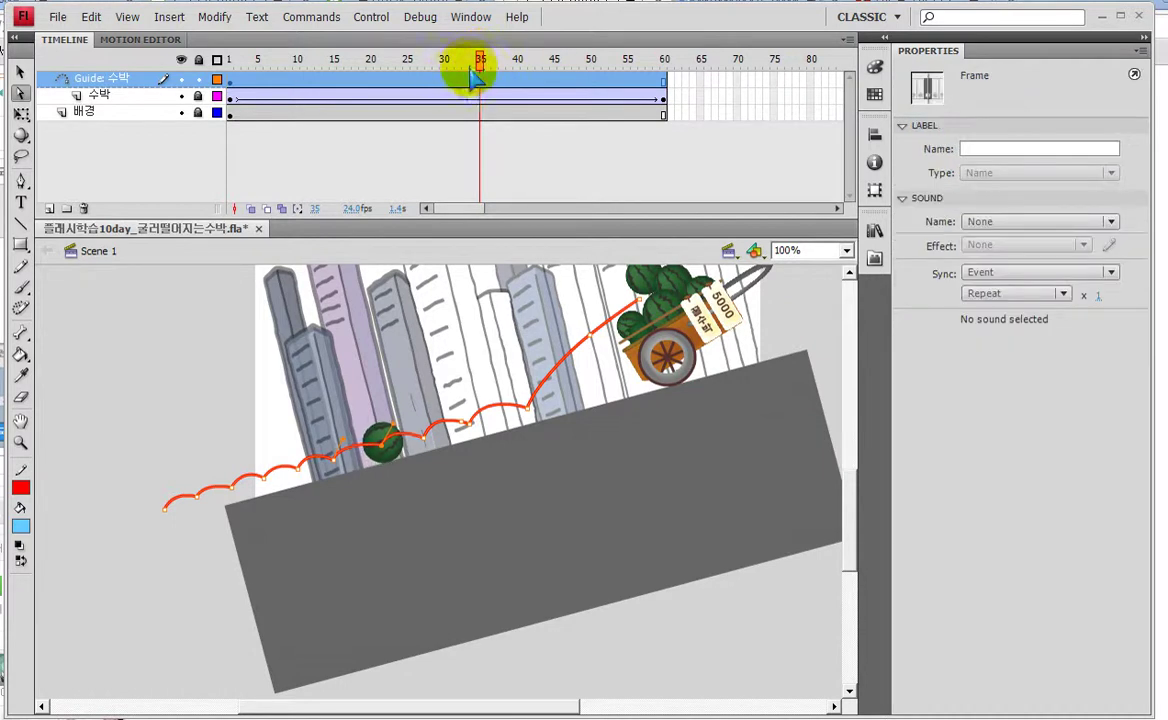
- Scrub to frame 41 to check the fifth bounce, and test the finished animation in an enlarged preview before closing it
{"action": "left_click_drag", "start_coordinate": [484, 62], "coordinate": [528, 66]}
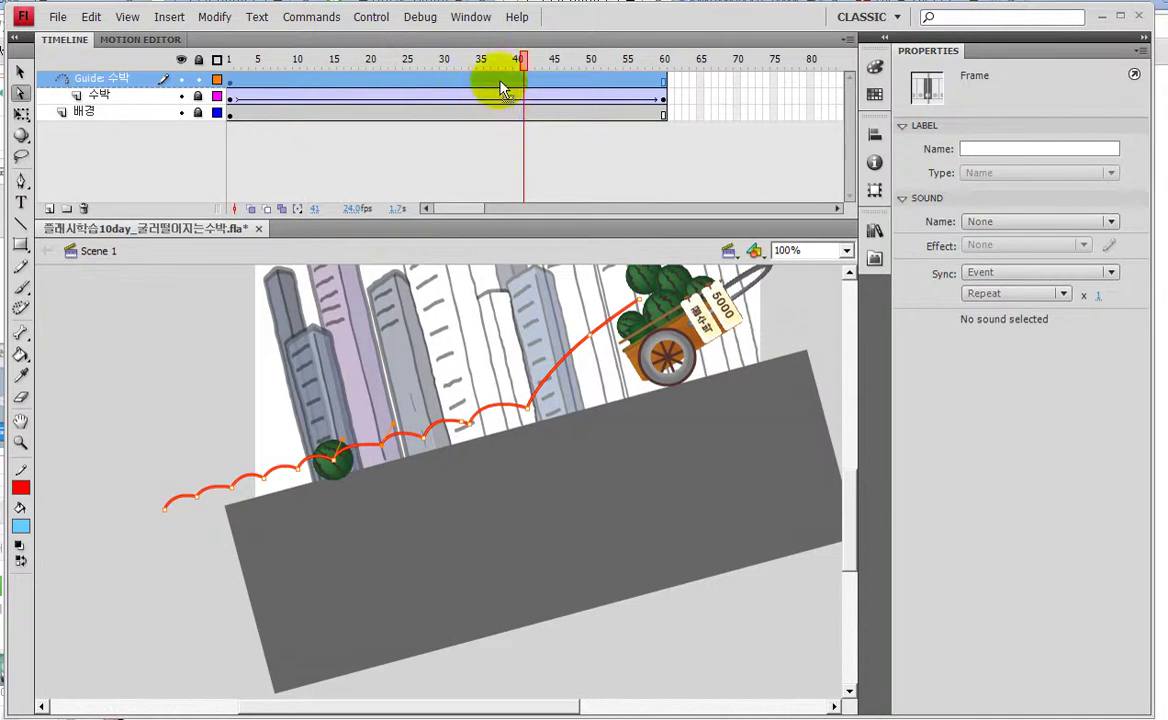
{"action": "key", "text": "ctrl+Return"}
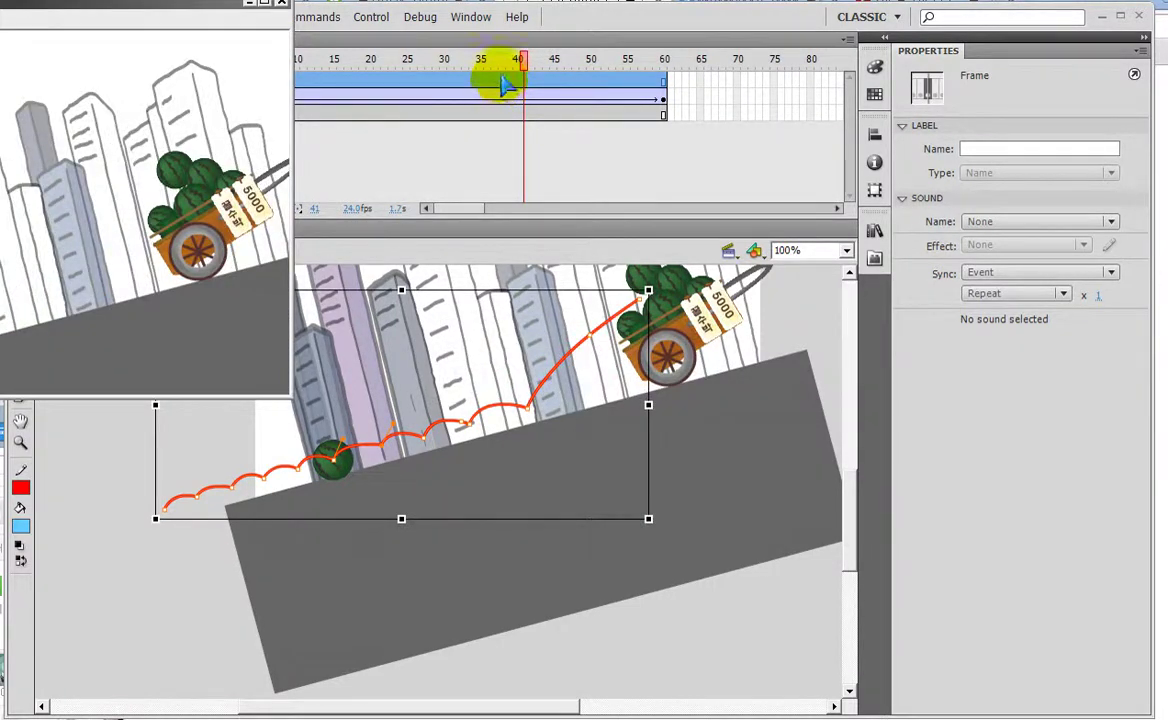
{"action": "double_click", "coordinate": [200, 6]}
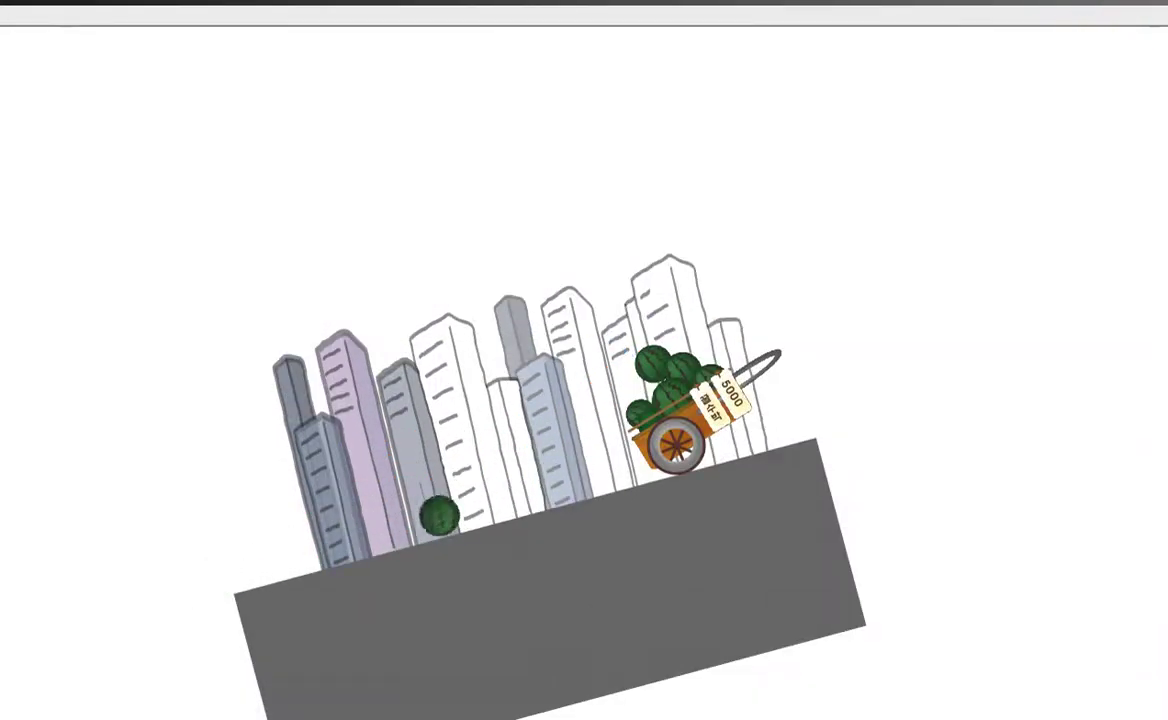
{"action": "left_click", "coordinate": [1133, 18]}
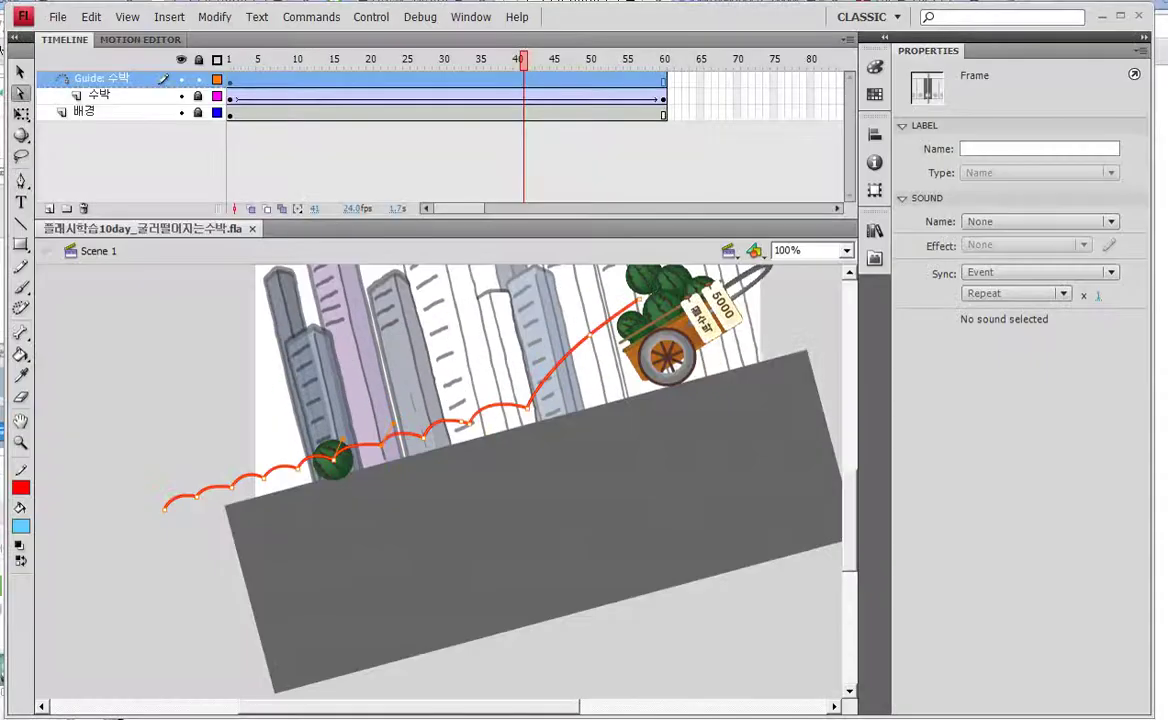